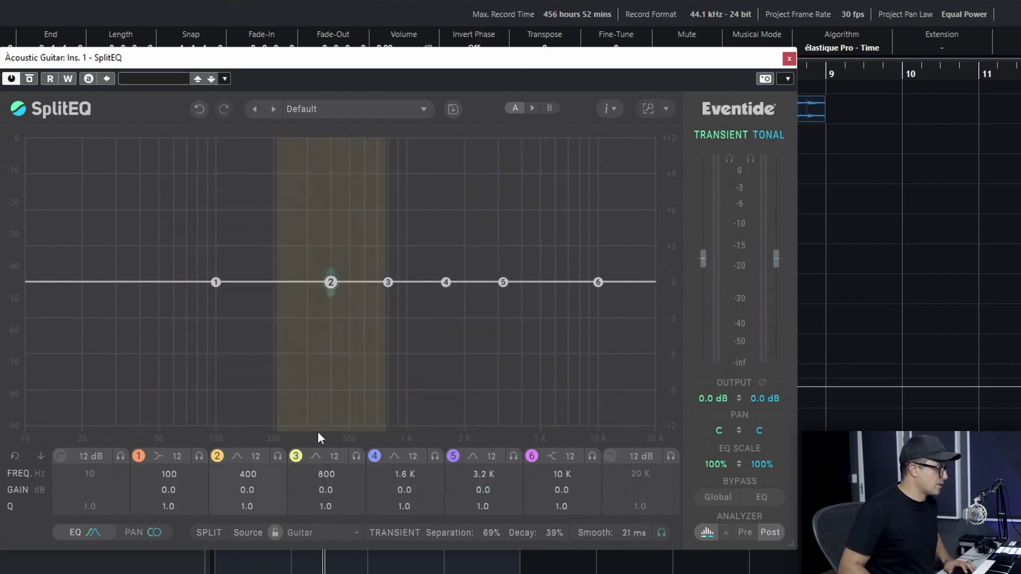
Step: Turn the spectrum analyzer off and back on, and view its source, resolution and decay options
{"action": "left_click", "coordinate": [708, 532]}
{"action": "left_click", "coordinate": [709, 537]}
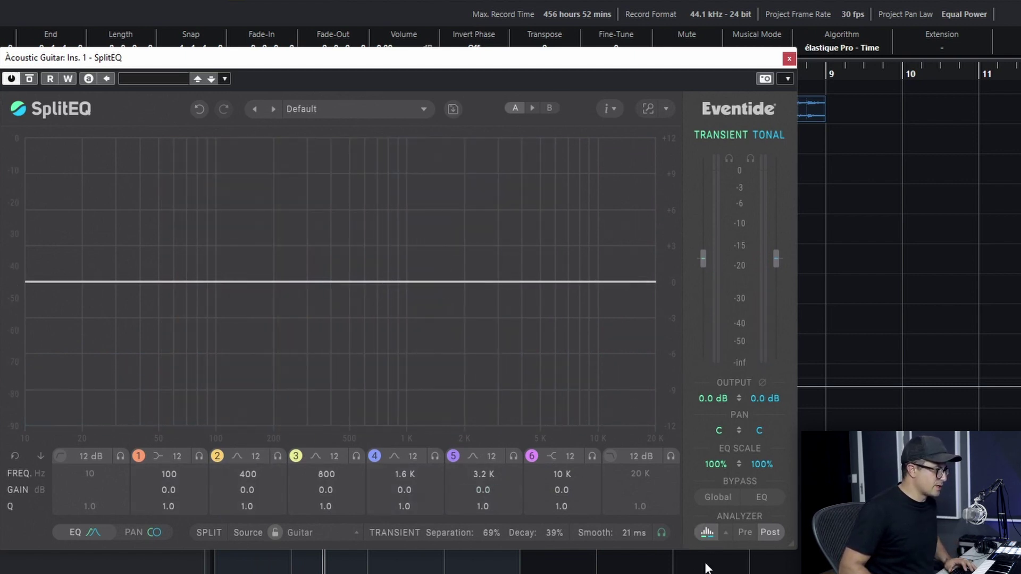
{"action": "left_click", "coordinate": [725, 533]}
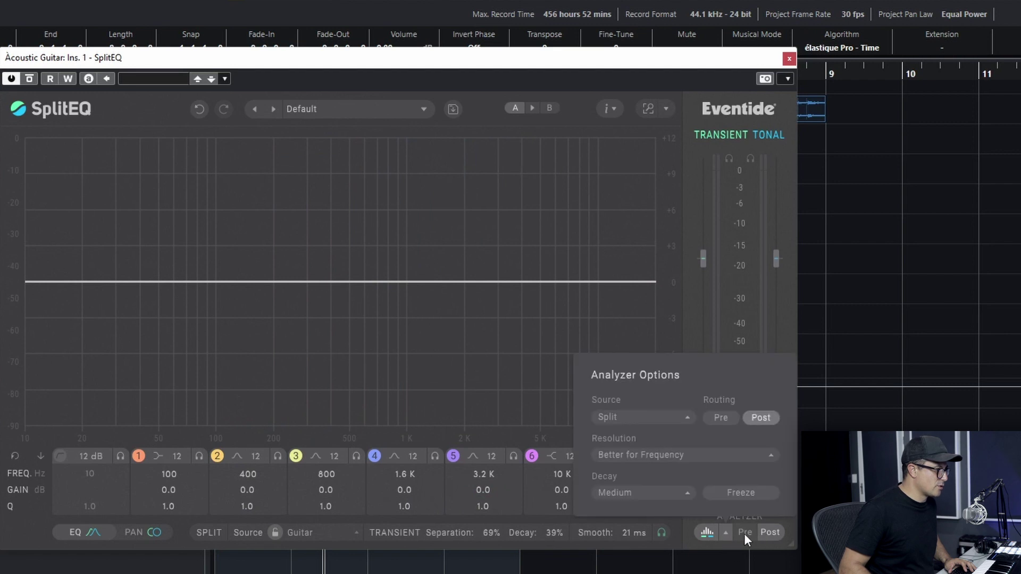
{"action": "left_click", "coordinate": [730, 531]}
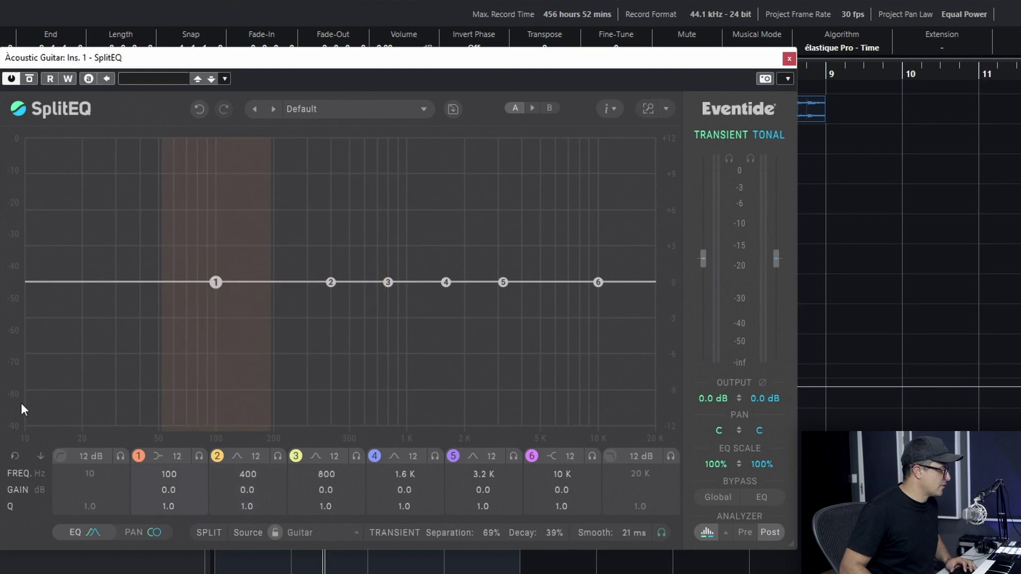
Step: Enable the low-cut and high-cut filters, and boost band 5 by about 6.7 dB at 2.7 kHz during playback
{"action": "left_click", "coordinate": [60, 456]}
{"action": "left_click", "coordinate": [610, 455]}
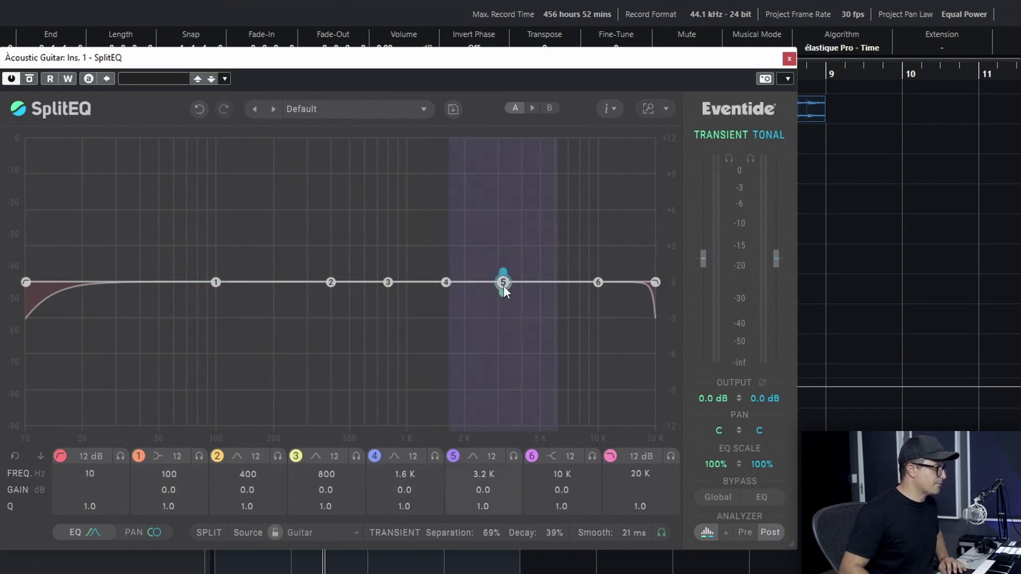
{"action": "left_click_drag", "start_coordinate": [506, 283], "coordinate": [490, 203]}
{"action": "key", "text": "space"}
Step: Set band 5's slope to 96 dB/oct and adjust the band to 2 kHz with 0.4 dB gain and Q 0.8
{"action": "left_click", "coordinate": [488, 456]}
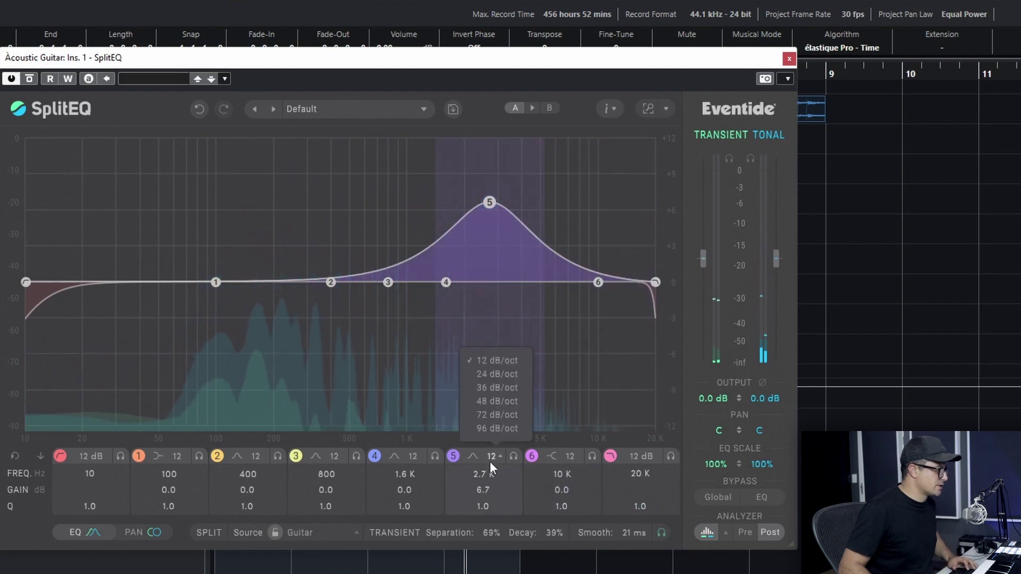
{"action": "left_click", "coordinate": [501, 433]}
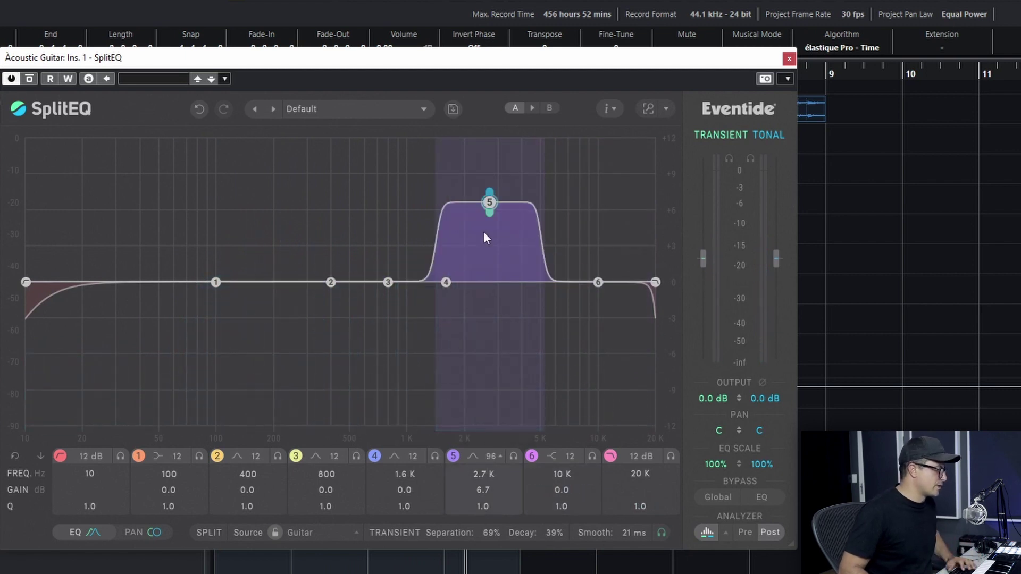
{"action": "left_click_drag", "start_coordinate": [494, 201], "coordinate": [465, 190]}
{"action": "key", "text": "space"}
{"action": "mouse_move", "coordinate": [486, 508]}
{"action": "left_mouse_down"}
{"action": "mouse_move", "coordinate": [493, 463]}
{"action": "mouse_move", "coordinate": [492, 523]}
{"action": "mouse_move", "coordinate": [488, 482]}
{"action": "mouse_move", "coordinate": [488, 499]}
{"action": "left_mouse_up"}
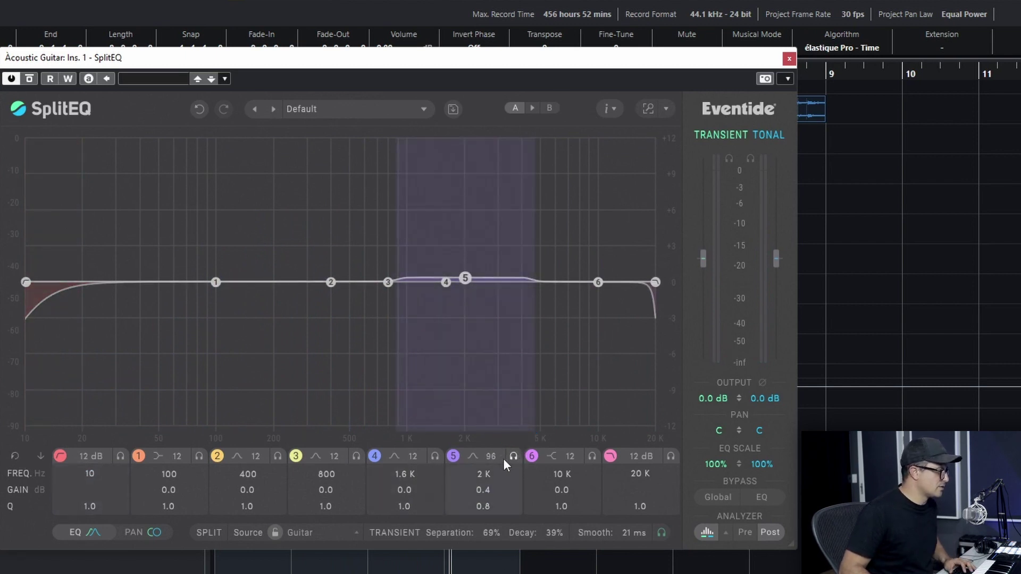
{"action": "mouse_move", "coordinate": [513, 438]}
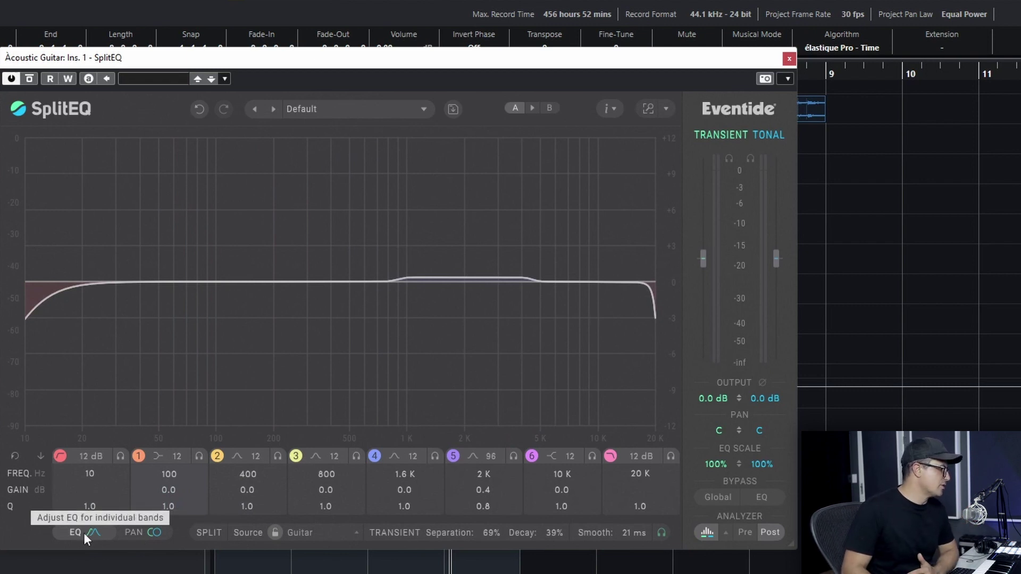
Step: Show the per-band pan controls, switch band 1's pan mode and back, and return to the EQ settings
{"action": "left_click", "coordinate": [156, 533]}
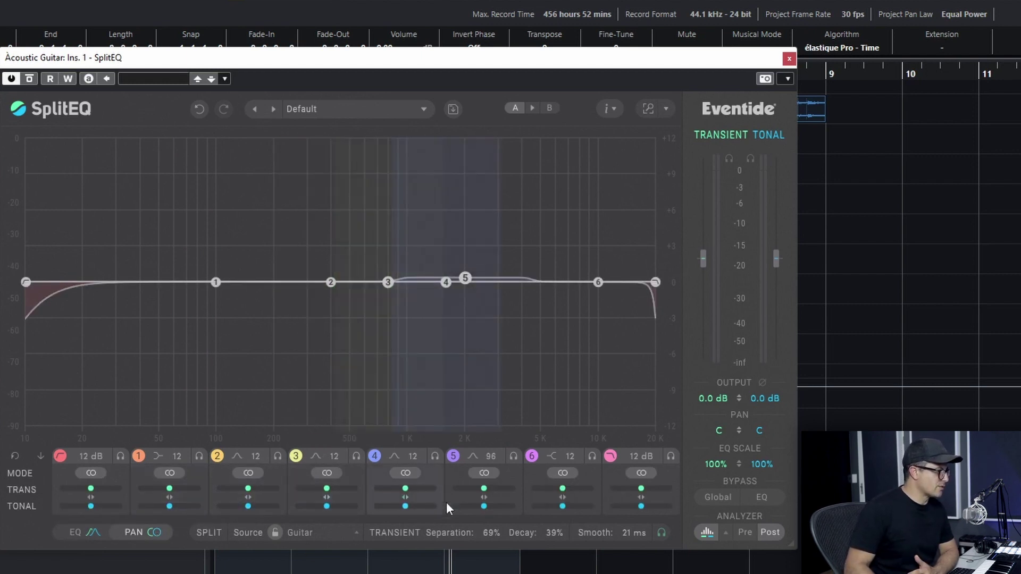
{"action": "left_click", "coordinate": [172, 472]}
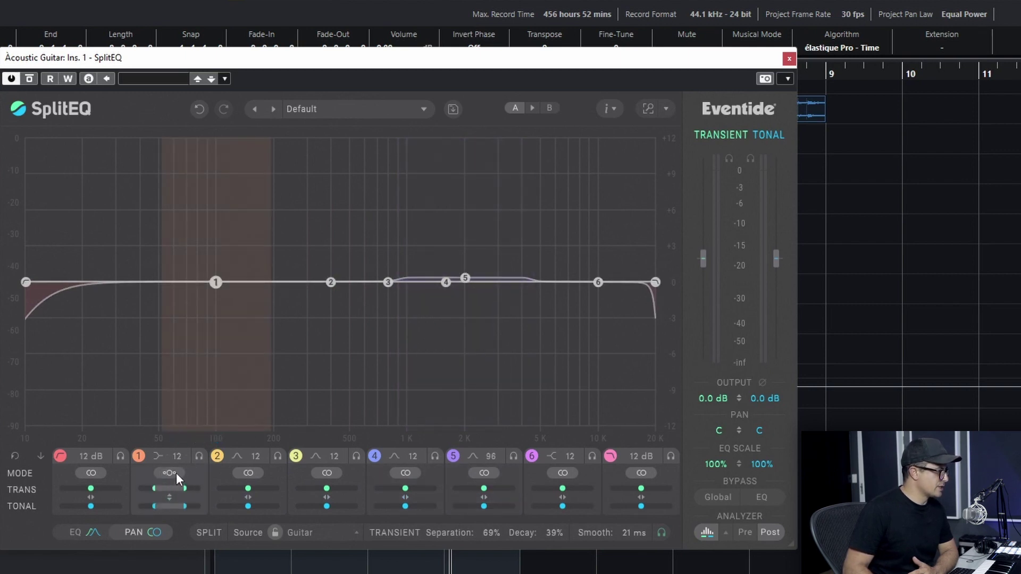
{"action": "left_click", "coordinate": [177, 473]}
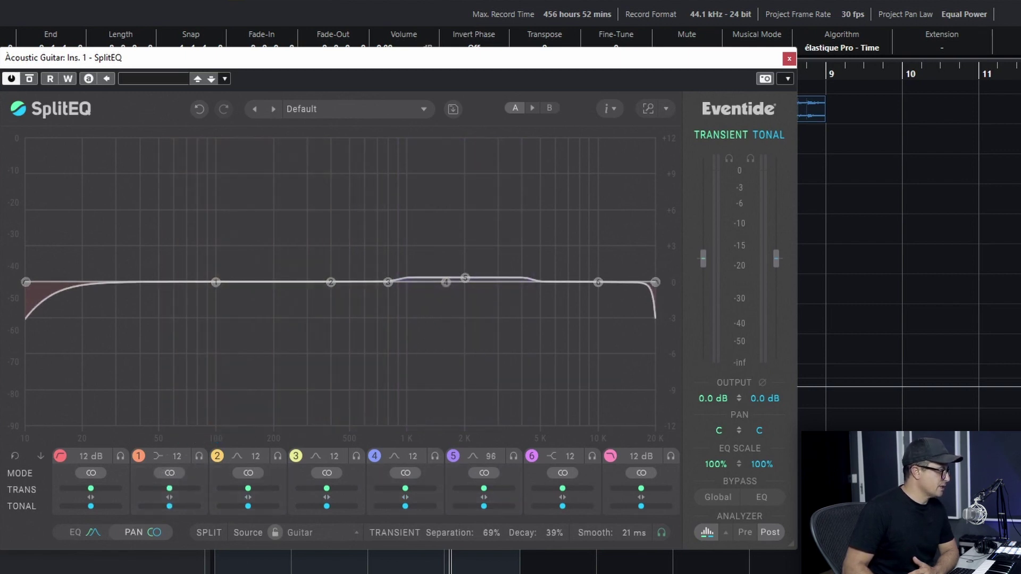
{"action": "left_click", "coordinate": [94, 534]}
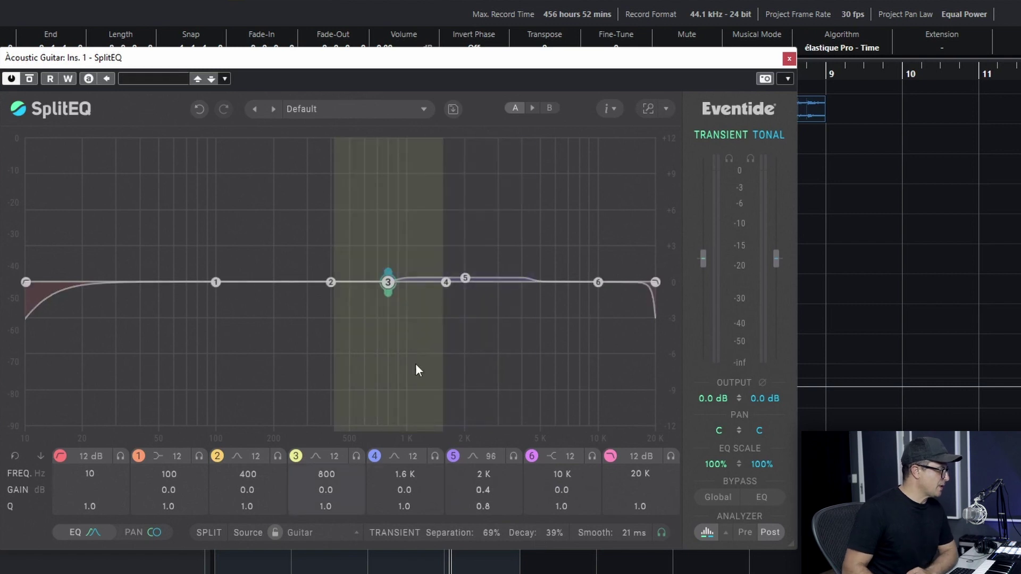
Step: Reset all bands and shape a curve: band 3 +3.9 dB at 1.1 kHz, band 2 -6.5 dB at 383 Hz, band 4 -3.9 dB at 5.2 kHz
{"action": "left_click", "coordinate": [15, 455]}
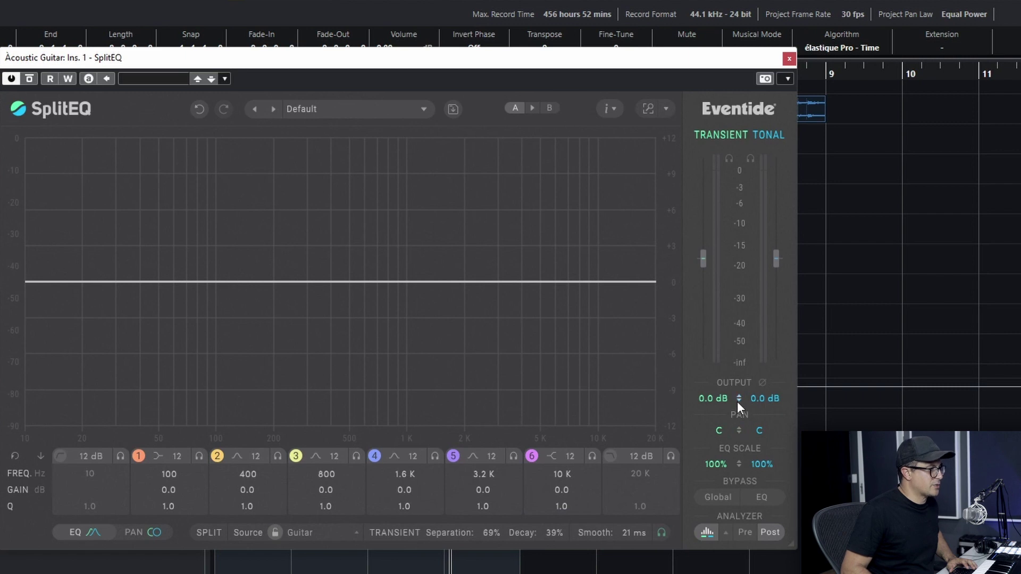
{"action": "mouse_move", "coordinate": [388, 283]}
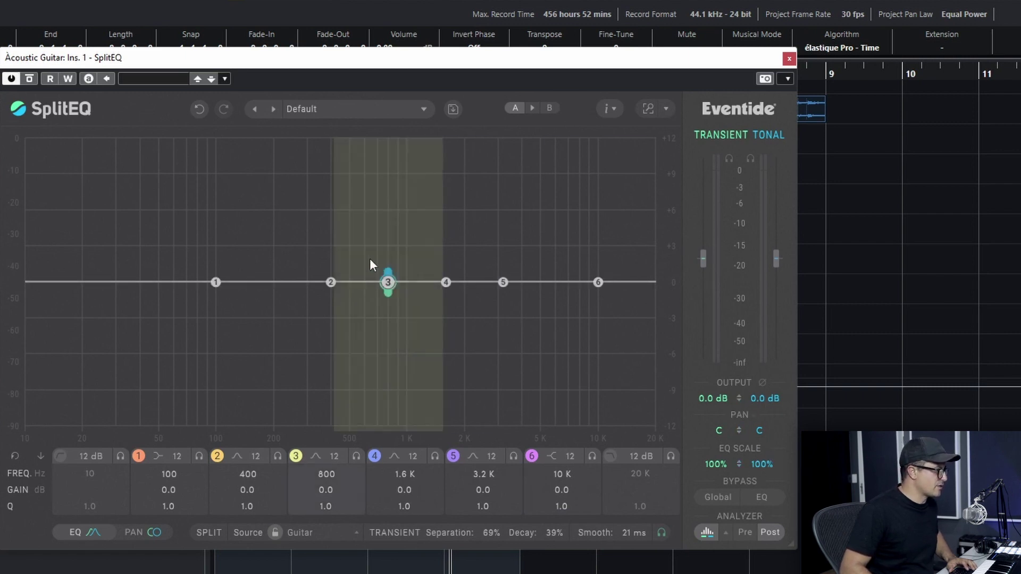
{"action": "left_click_drag", "start_coordinate": [389, 283], "coordinate": [408, 202]}
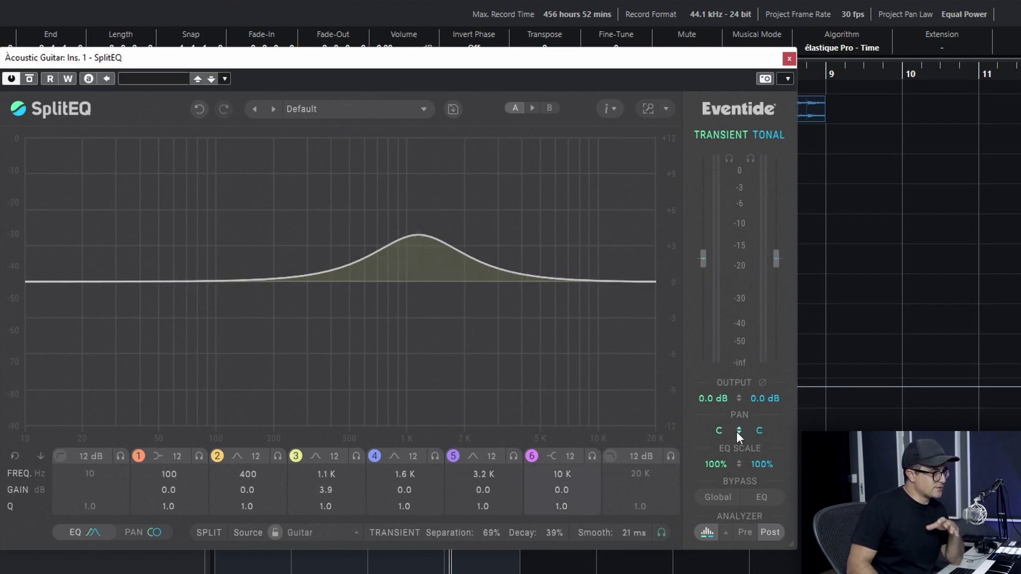
{"action": "left_click_drag", "start_coordinate": [328, 282], "coordinate": [335, 361]}
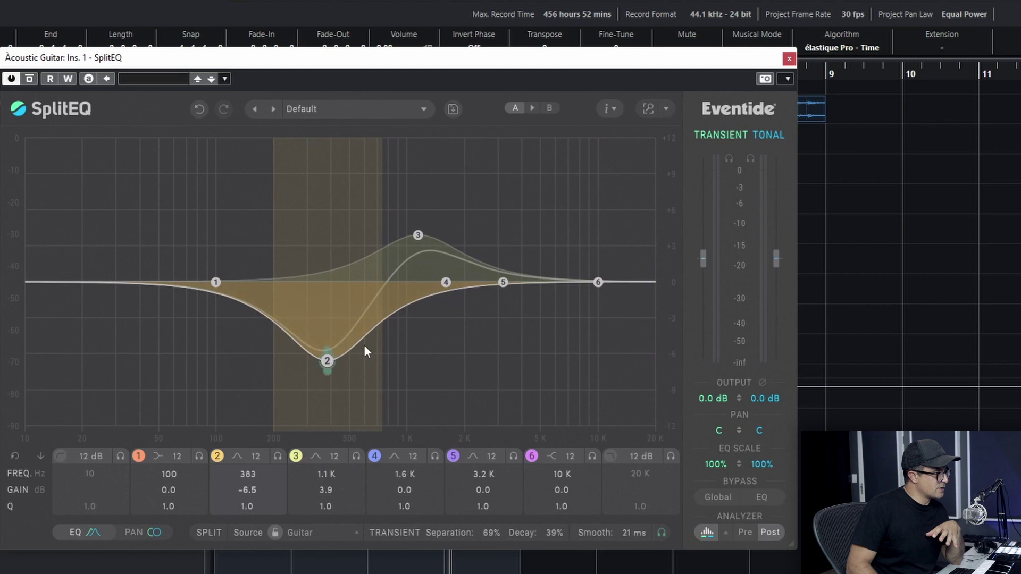
{"action": "left_click_drag", "start_coordinate": [445, 283], "coordinate": [542, 327]}
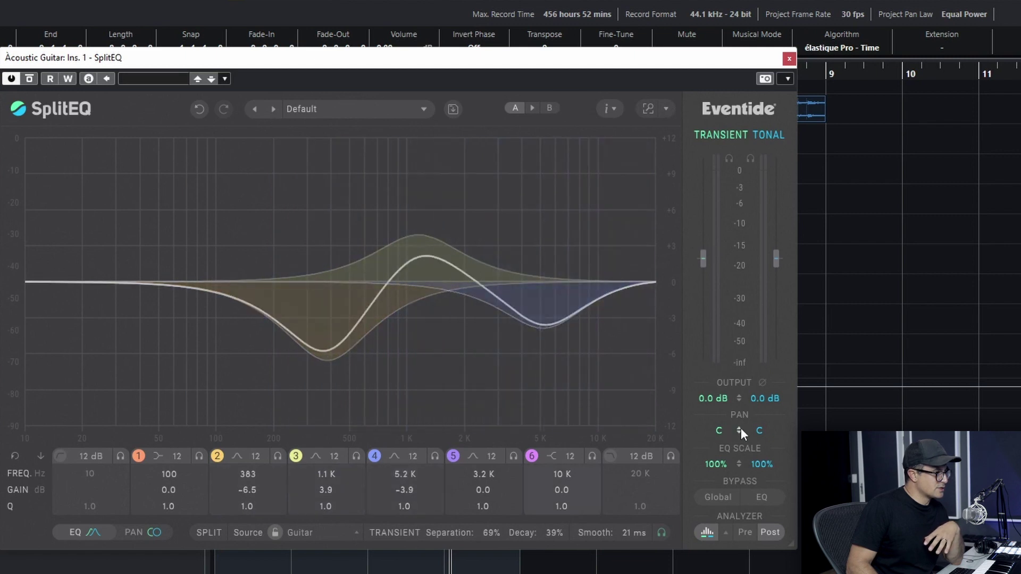
Step: Scale the EQ curve to 98% for transient and 173% for tonal, and reset all bands to flat
{"action": "left_click_drag", "start_coordinate": [739, 464], "coordinate": [757, 431]}
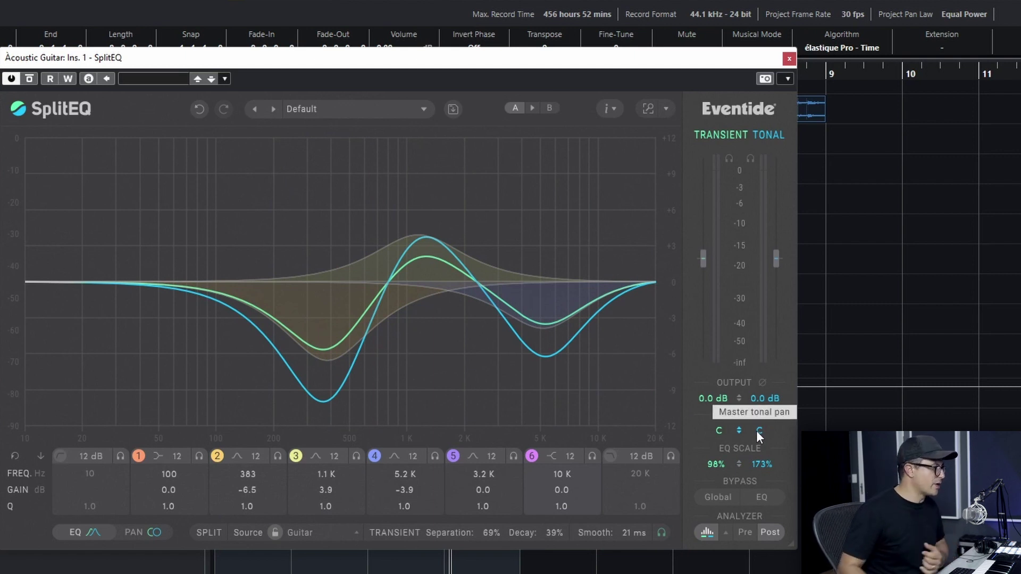
{"action": "left_click", "coordinate": [15, 456]}
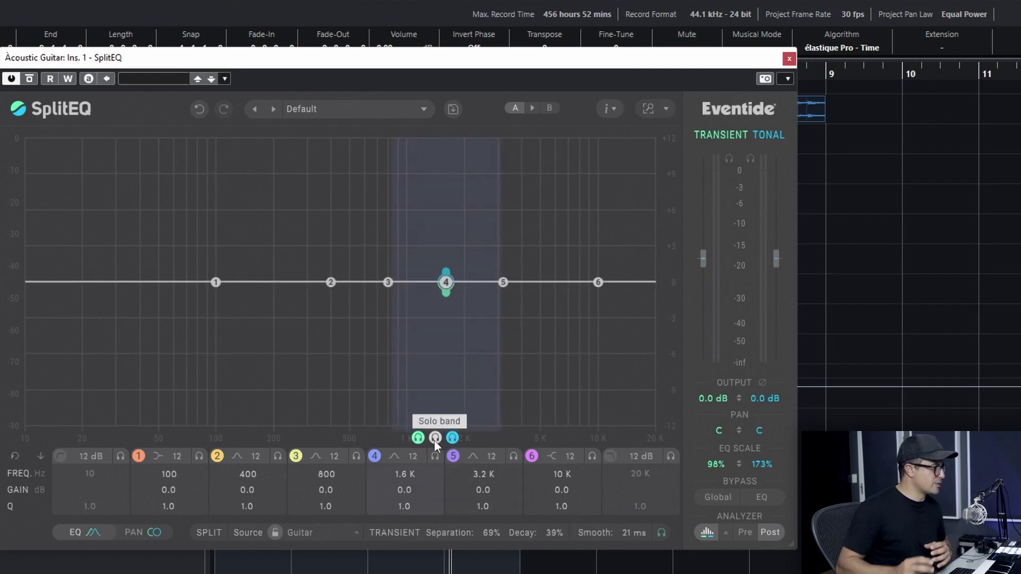
Step: Audition band 4 in solo while playing back the acoustic guitar, and stop playback
{"action": "left_click", "coordinate": [434, 439]}
{"action": "key", "text": "space"}
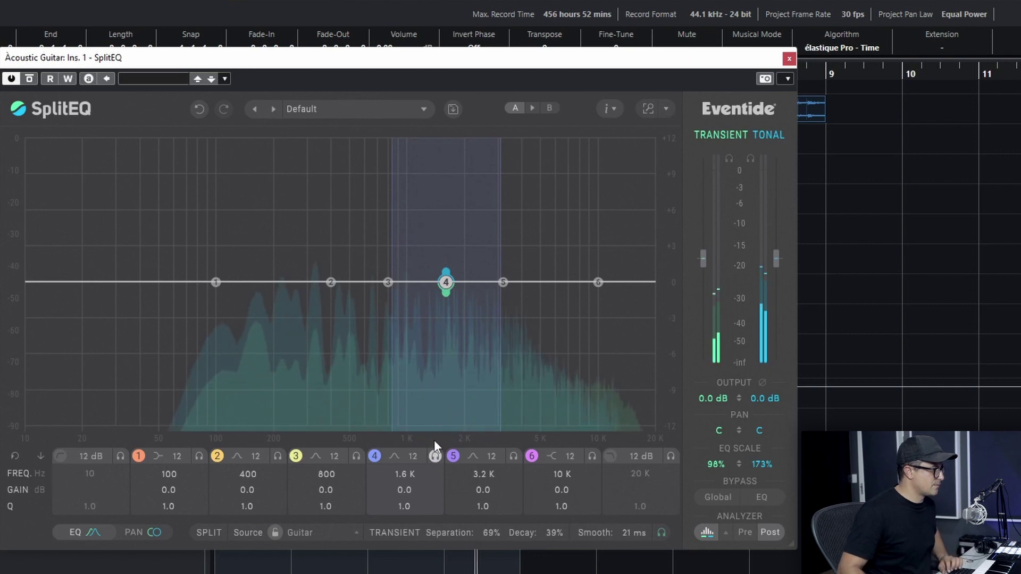
{"action": "mouse_move", "coordinate": [432, 455]}
{"action": "key", "text": "space"}
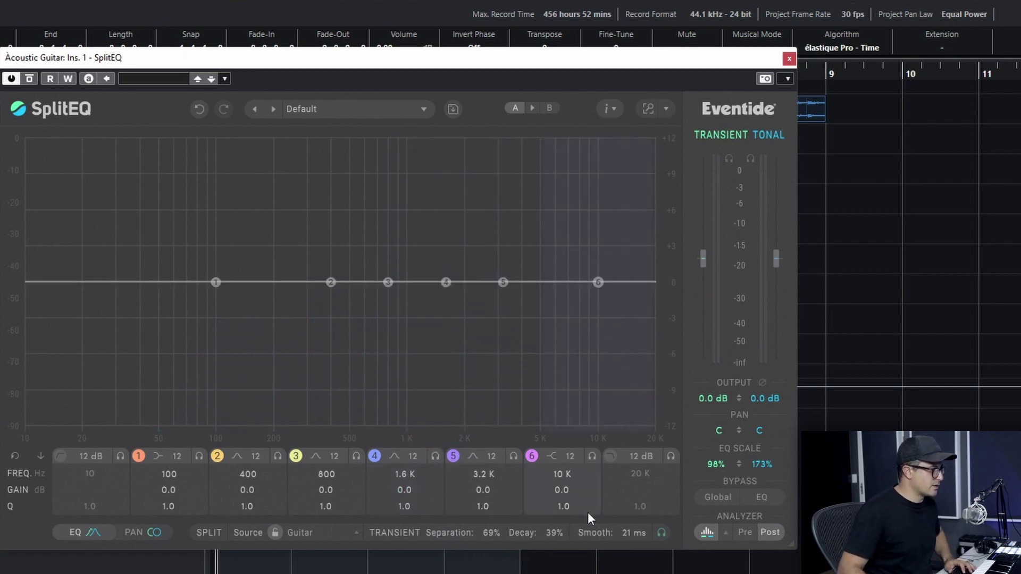
Step: Solo the transient signal and play a passage of the acoustic guitar to hear it in isolation
{"action": "mouse_move", "coordinate": [664, 534]}
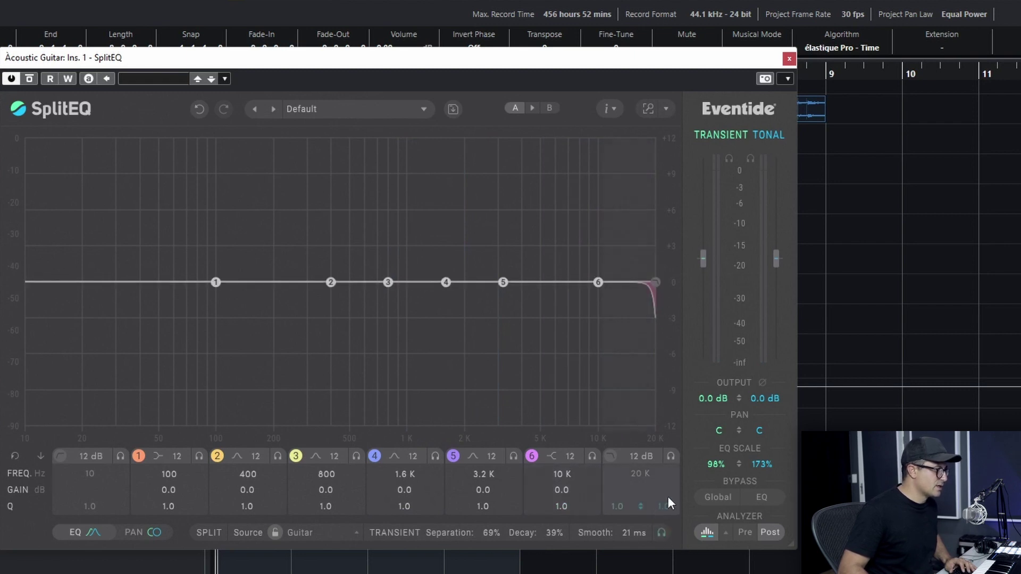
{"action": "left_click", "coordinate": [732, 160]}
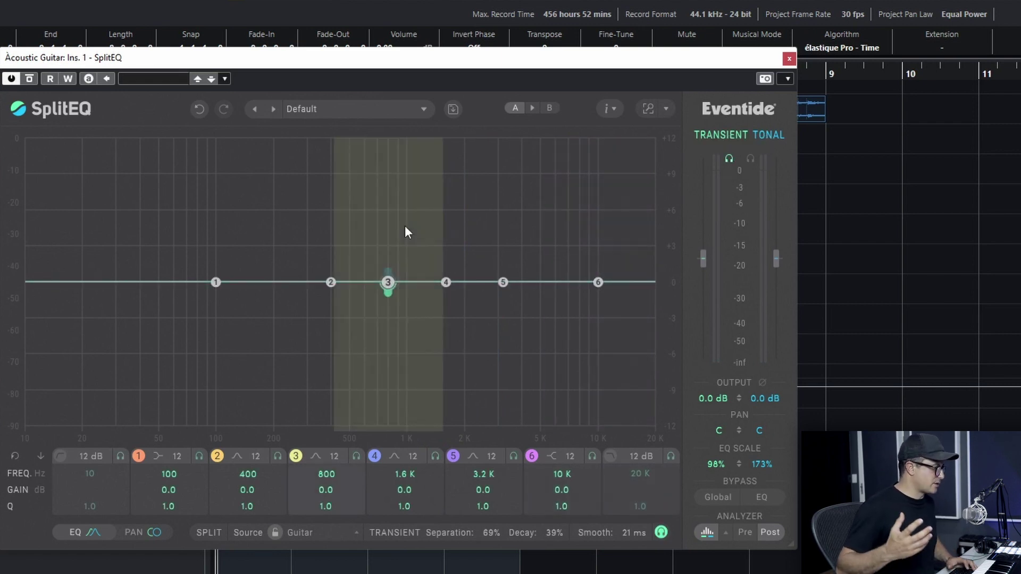
{"action": "key", "text": "space"}
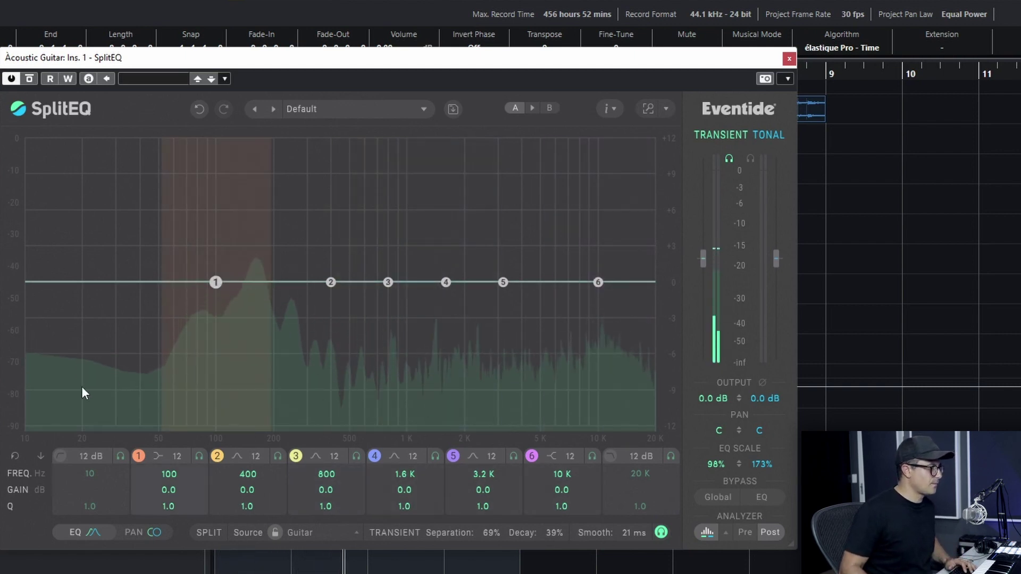
{"action": "key", "text": "space"}
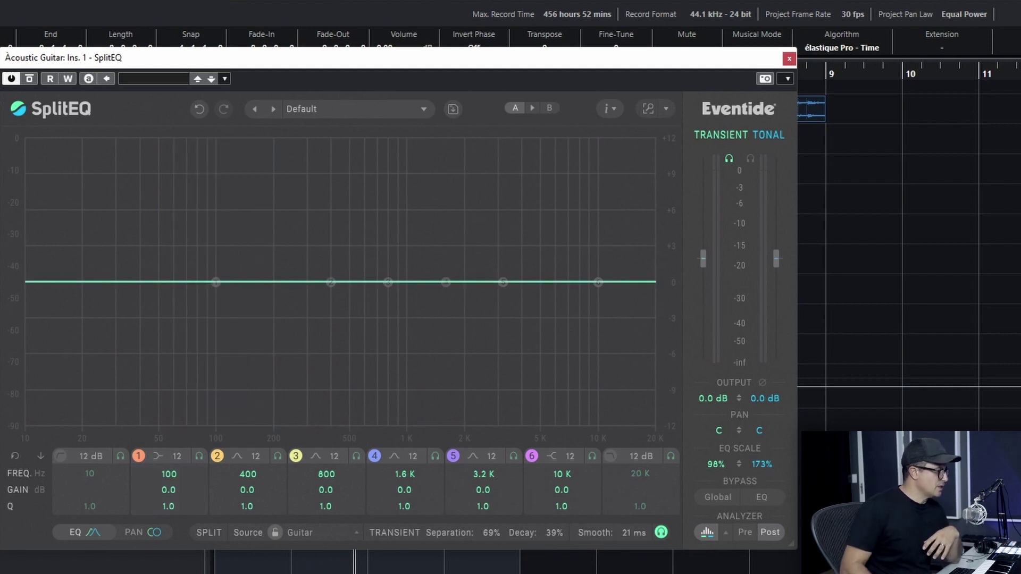
Step: Keep Guitar as the split source, and sweep the transient separation from 0% up to 100% during playback
{"action": "left_click", "coordinate": [330, 531]}
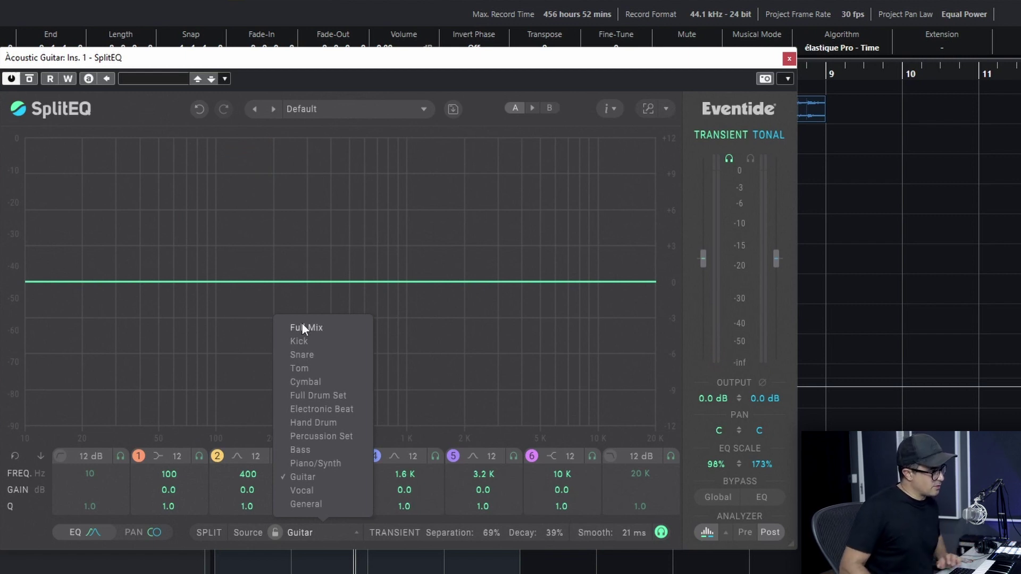
{"action": "left_click", "coordinate": [299, 477]}
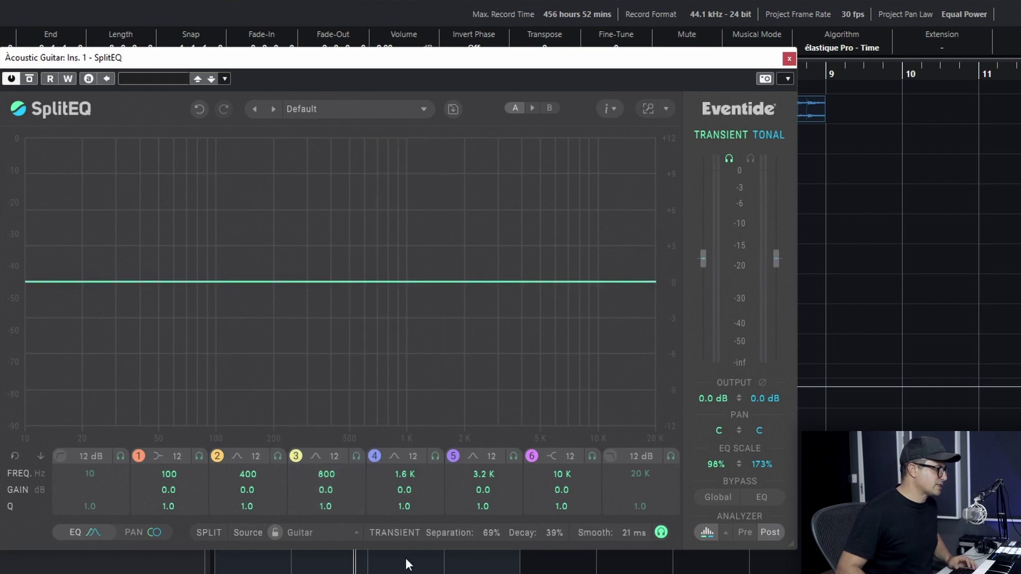
{"action": "double_click", "coordinate": [488, 528]}
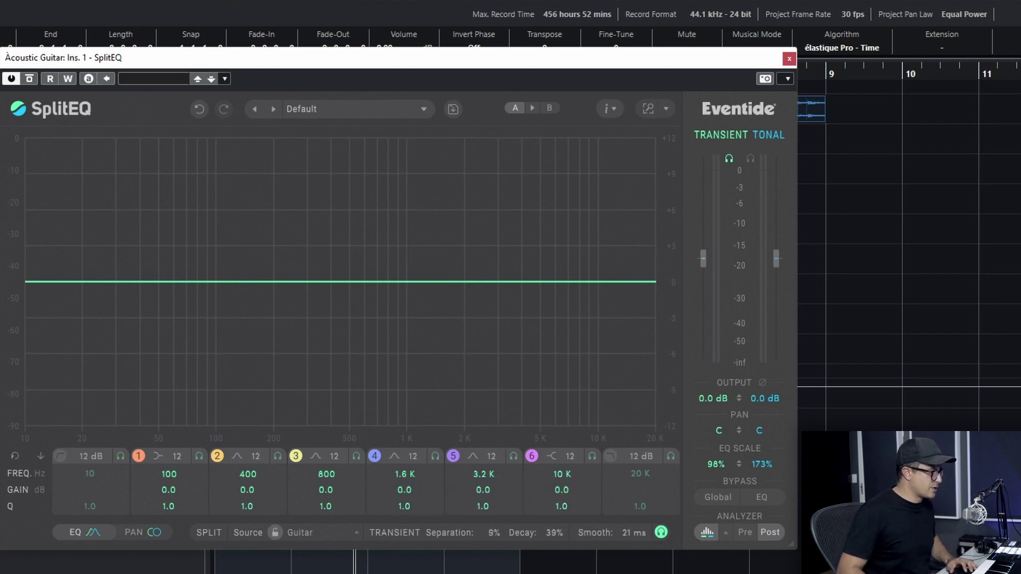
{"action": "left_click", "coordinate": [491, 530]}
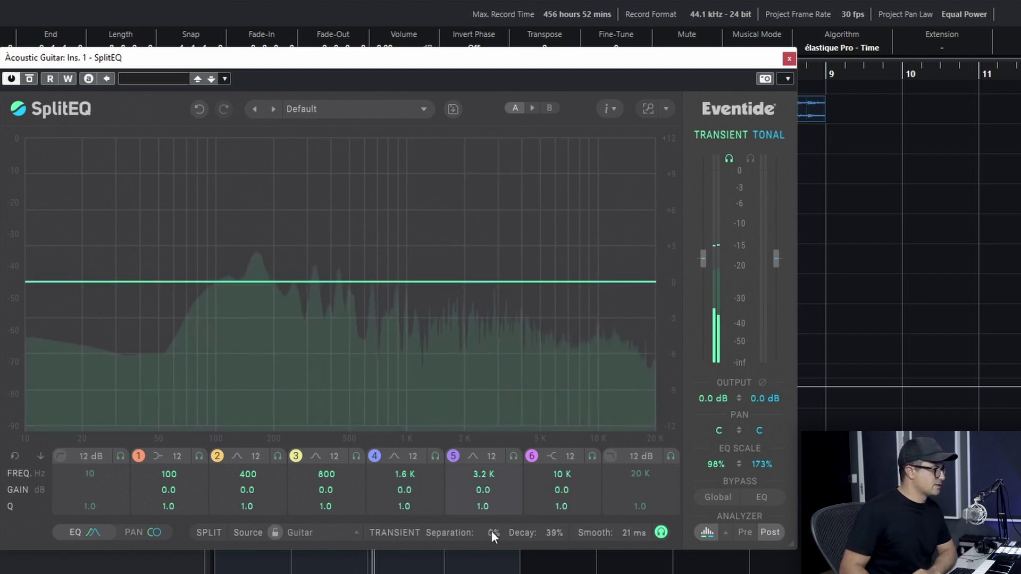
{"action": "key", "text": "Return"}
{"action": "left_click_drag", "start_coordinate": [498, 537], "coordinate": [498, 365]}
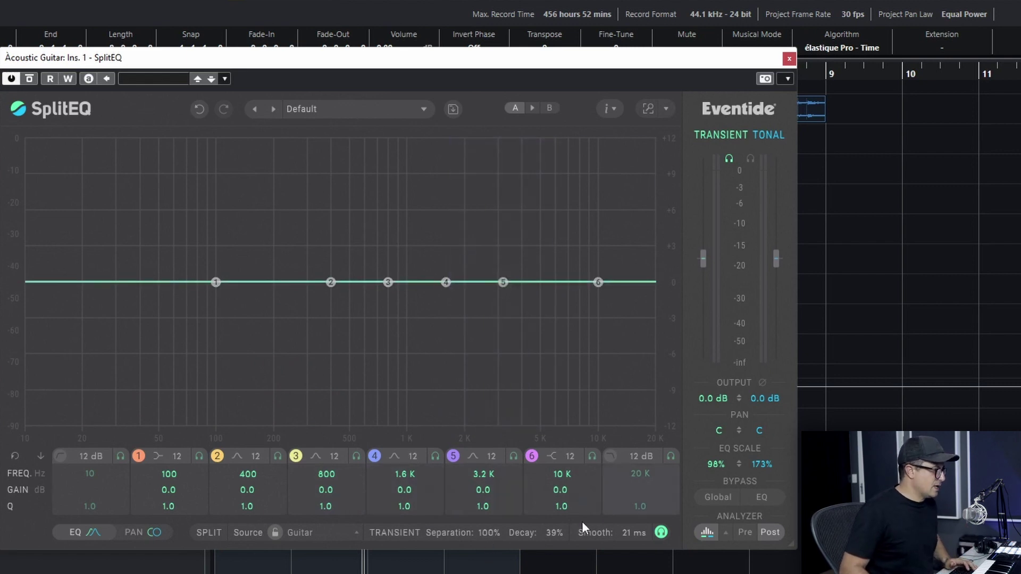
Step: Lower the transient decay to 13% and raise it to 72% while listening to the soloed transients
{"action": "double_click", "coordinate": [550, 534]}
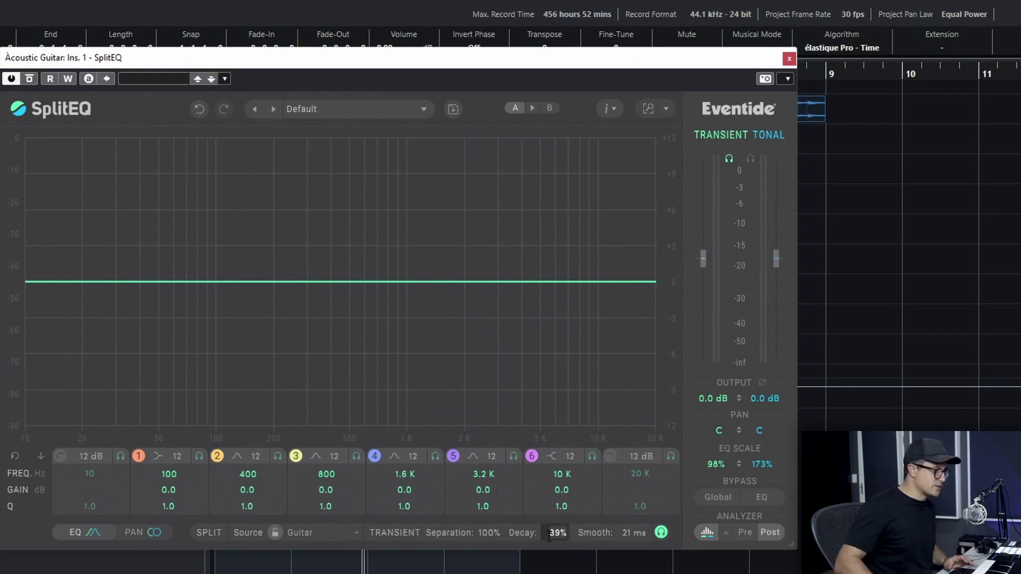
{"action": "left_click_drag", "start_coordinate": [542, 532], "coordinate": [555, 570]}
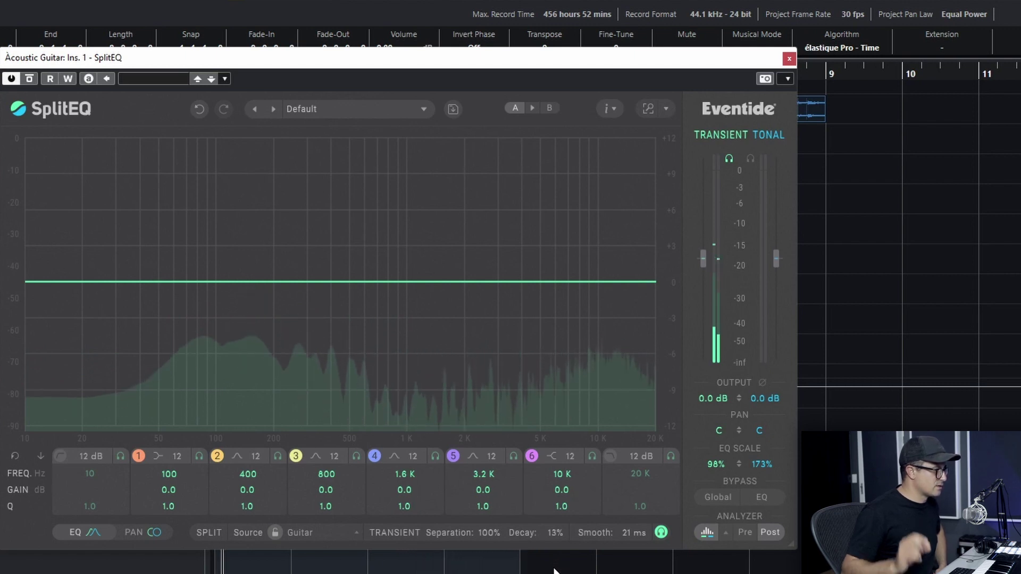
{"action": "left_click_drag", "start_coordinate": [548, 528], "coordinate": [551, 450]}
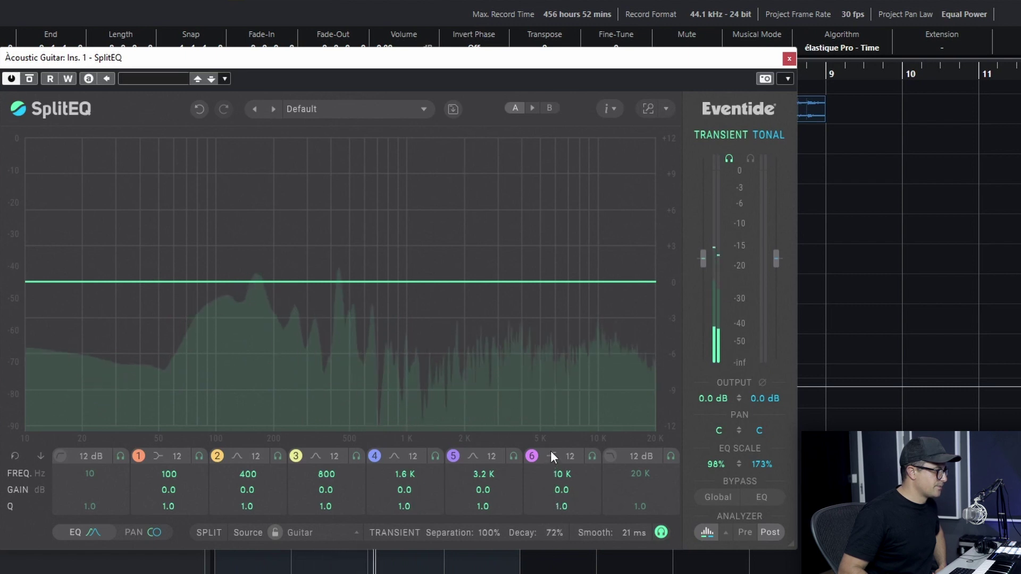
Step: Reduce the transient smoothing to 0 ms and the decay to 57% during playback
{"action": "left_click_drag", "start_coordinate": [634, 533], "coordinate": [632, 553]}
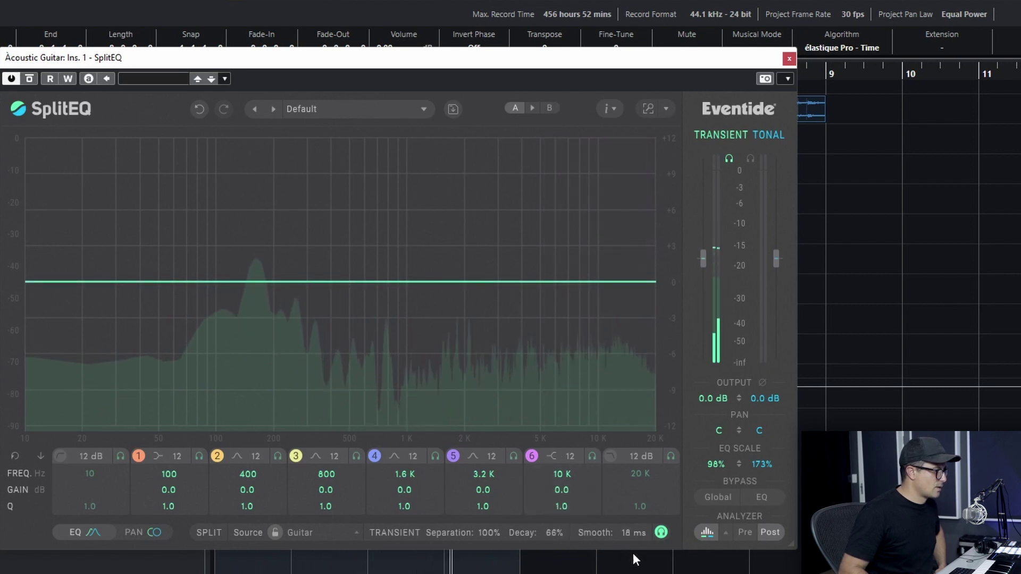
{"action": "mouse_move", "coordinate": [554, 533]}
{"action": "left_mouse_down"}
{"action": "mouse_move", "coordinate": [570, 546]}
{"action": "mouse_move", "coordinate": [556, 548]}
{"action": "left_mouse_up"}
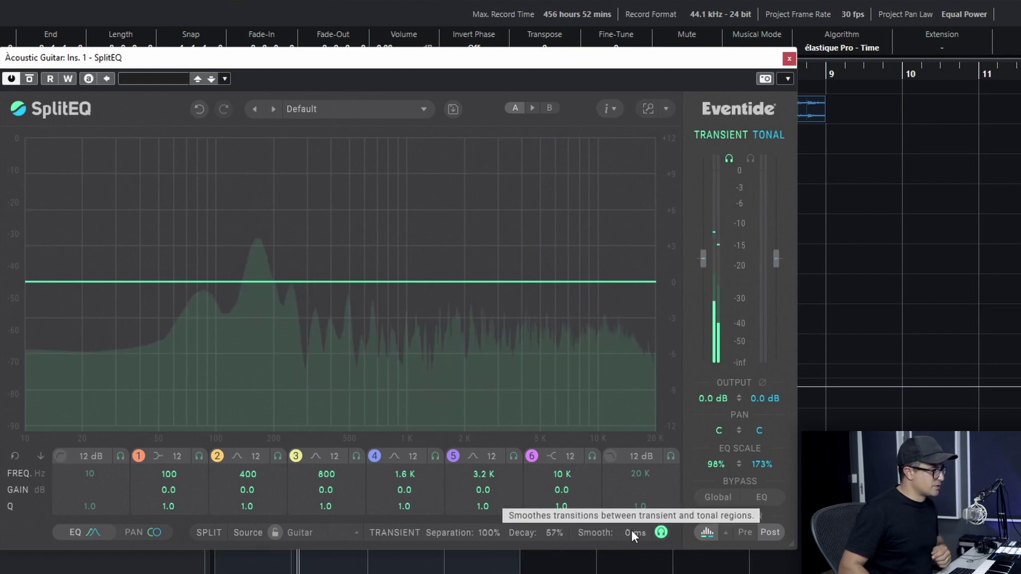
Step: Set the transient smoothing to 20 ms, the decay to 60% and the separation to 63%
{"action": "mouse_move", "coordinate": [633, 531]}
{"action": "left_mouse_down"}
{"action": "mouse_move", "coordinate": [627, 384]}
{"action": "mouse_move", "coordinate": [649, 493]}
{"action": "mouse_move", "coordinate": [640, 526]}
{"action": "mouse_move", "coordinate": [638, 518]}
{"action": "left_mouse_up"}
{"action": "scroll", "coordinate": [557, 532], "scroll_direction": "up", "scroll_amount": 3}
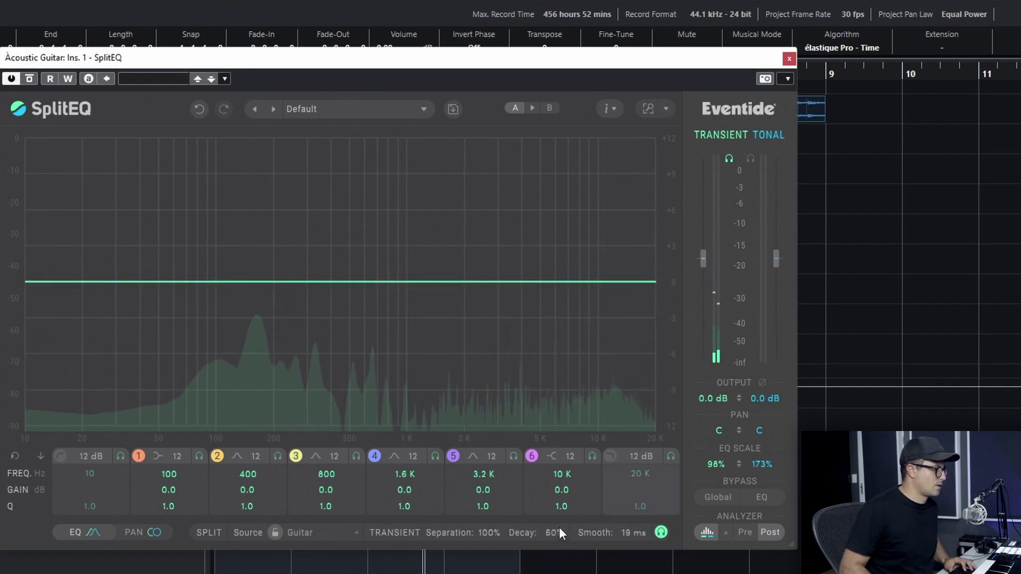
{"action": "scroll", "coordinate": [626, 533], "scroll_direction": "up", "scroll_amount": 1}
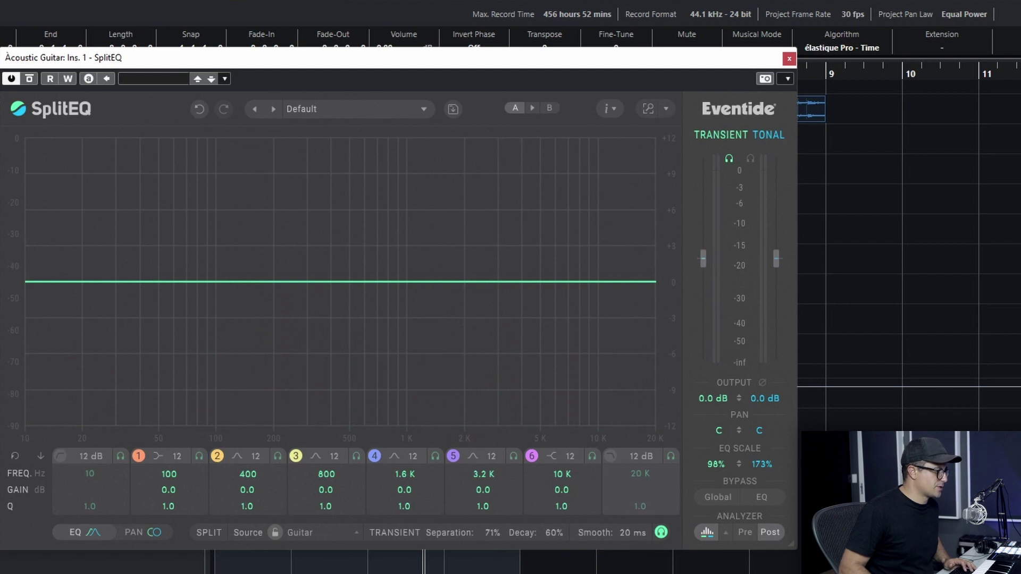
{"action": "scroll", "coordinate": [488, 526], "scroll_direction": "up", "scroll_amount": 3}
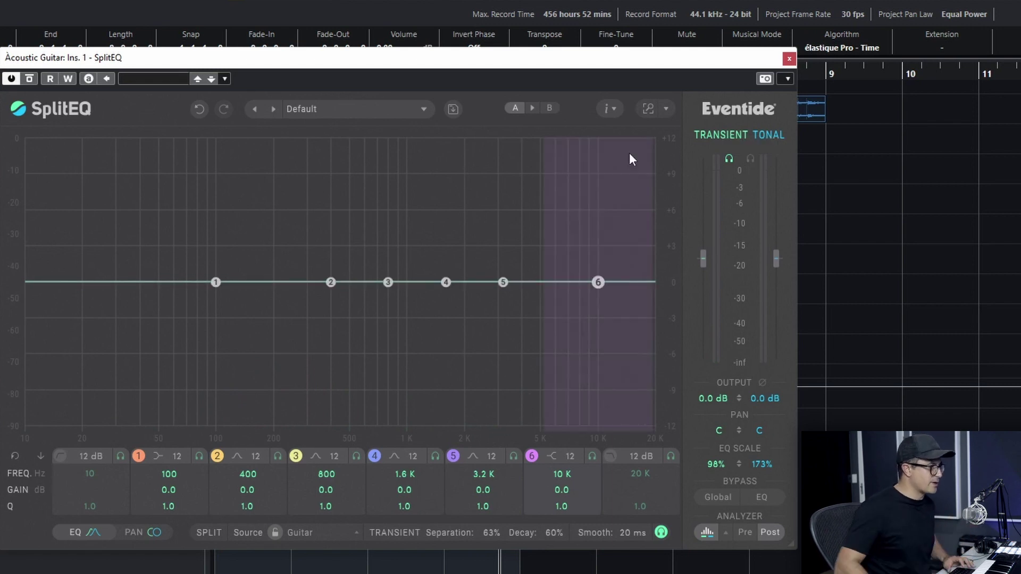
Step: Compare the tonal and transient signals by soloing each in turn during playback, and turn the solo off
{"action": "left_click", "coordinate": [750, 158]}
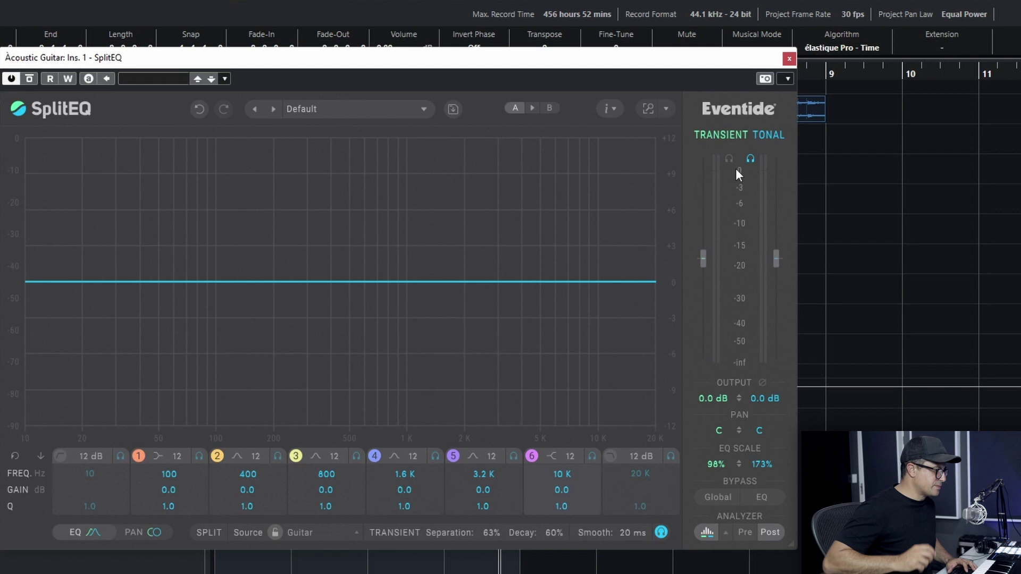
{"action": "key", "text": "space"}
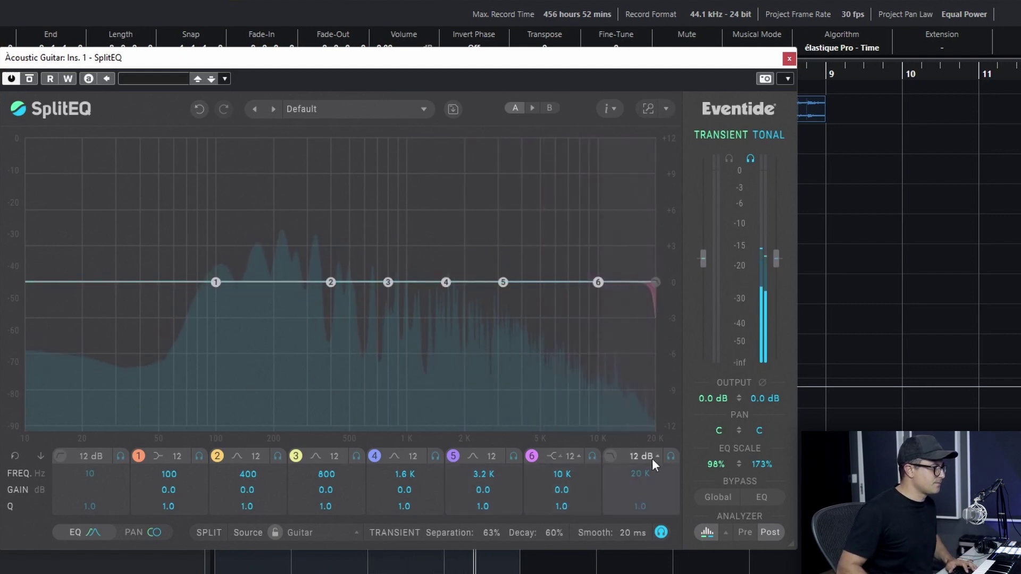
{"action": "left_click", "coordinate": [727, 158]}
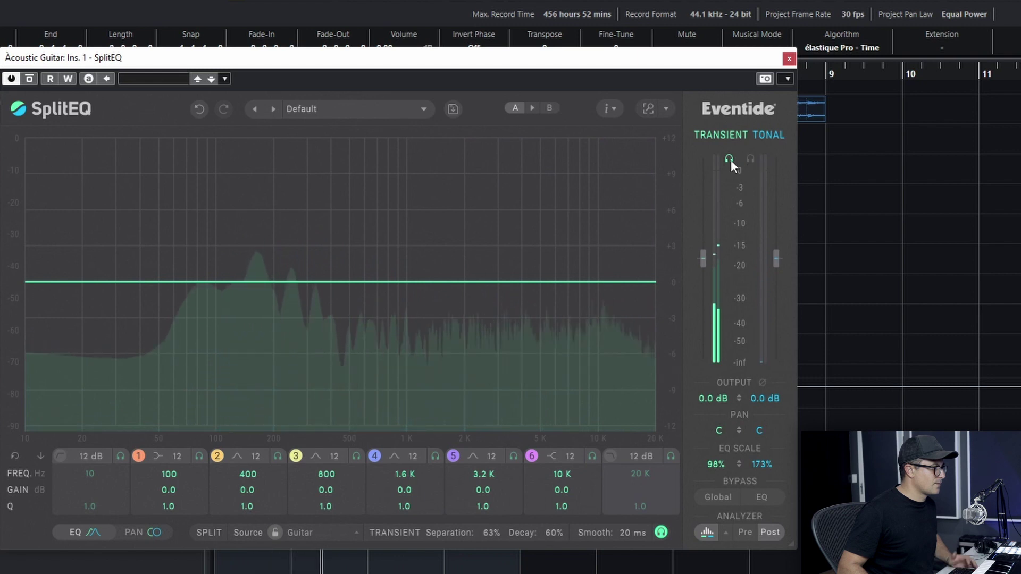
{"action": "left_click", "coordinate": [729, 159]}
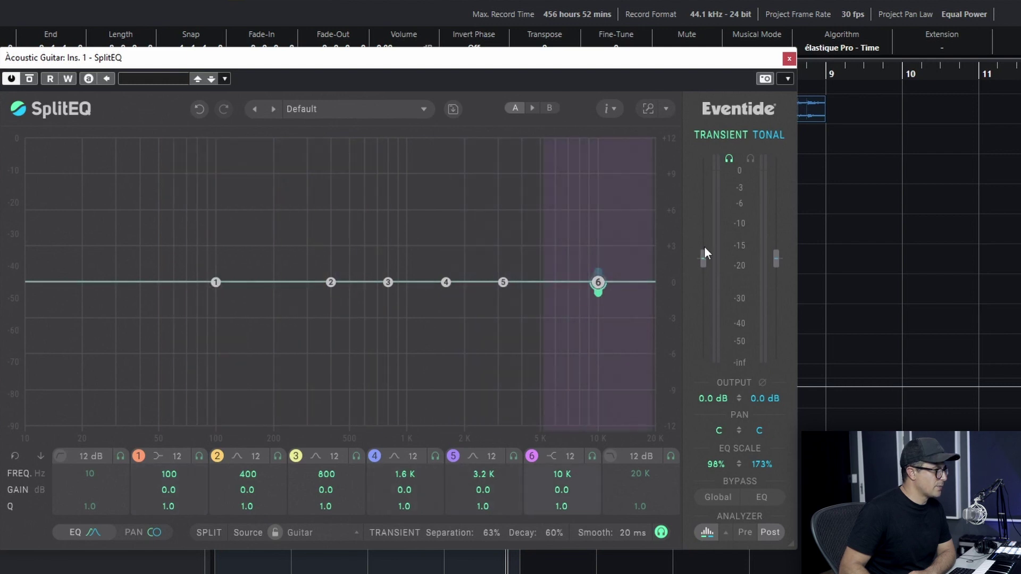
{"action": "left_click", "coordinate": [750, 159]}
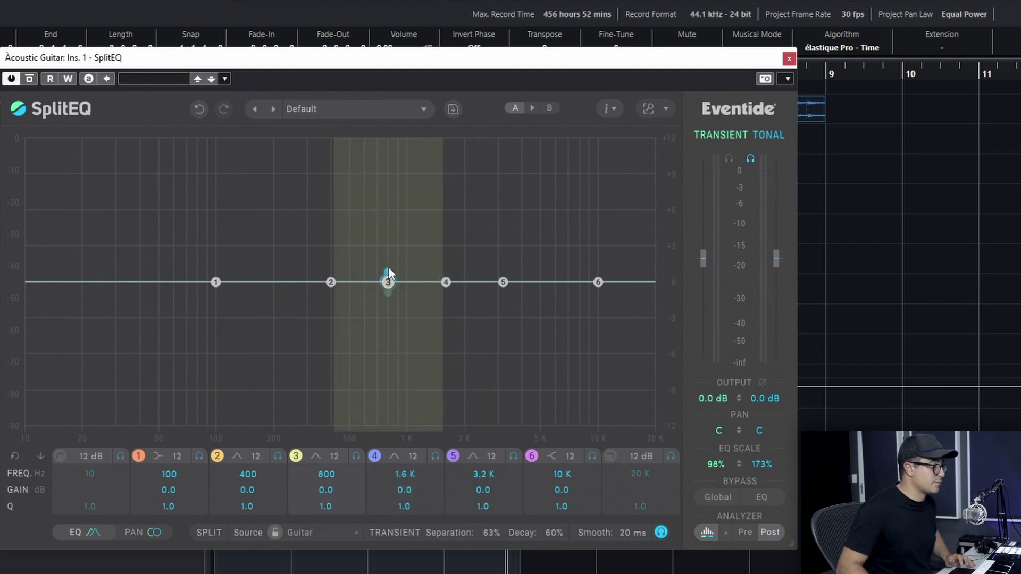
{"action": "left_click", "coordinate": [748, 160]}
{"action": "left_click", "coordinate": [746, 159]}
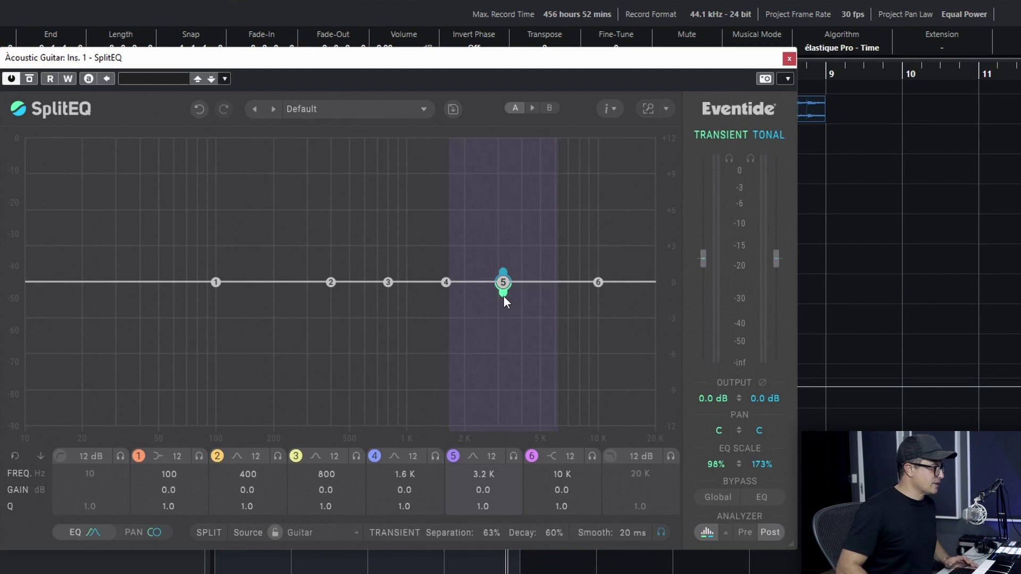
Step: Boost band 5's transient gain by 11.3 dB at 3.8 kHz with a Q of 0.4, comparing it with the bypassed signal during playback
{"action": "key", "text": "space"}
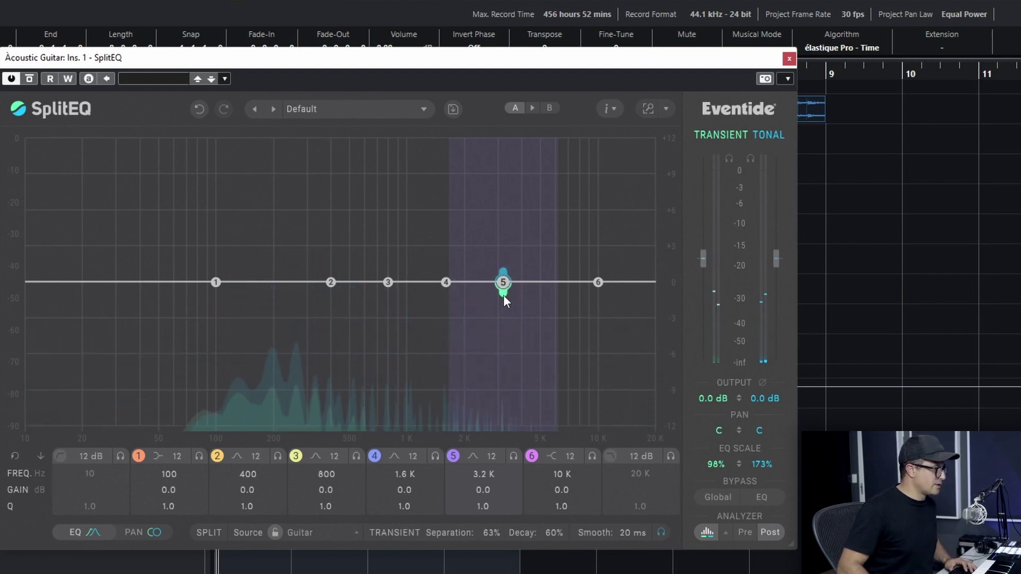
{"action": "left_click_drag", "start_coordinate": [503, 295], "coordinate": [506, 162]}
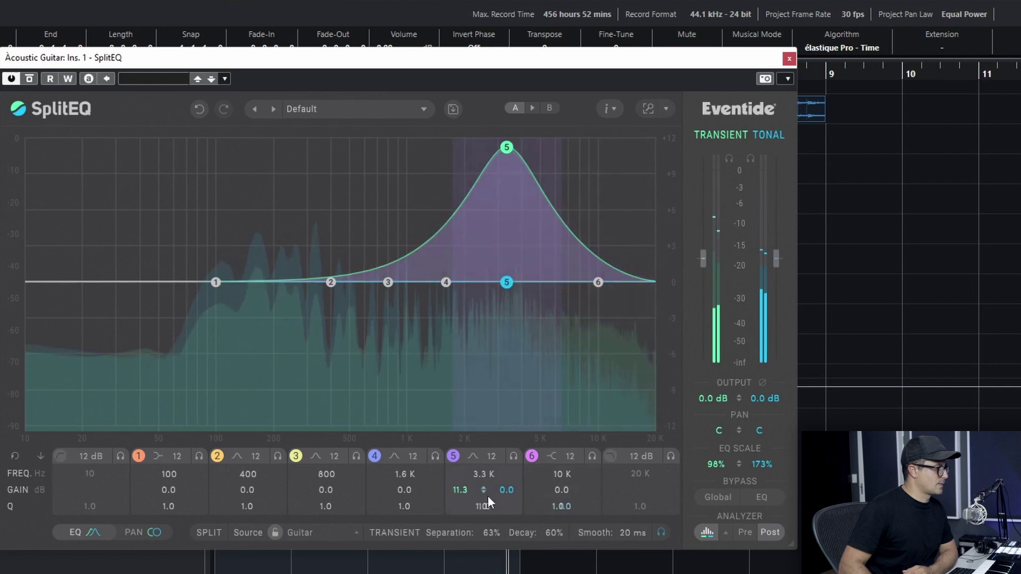
{"action": "left_click_drag", "start_coordinate": [484, 506], "coordinate": [487, 518]}
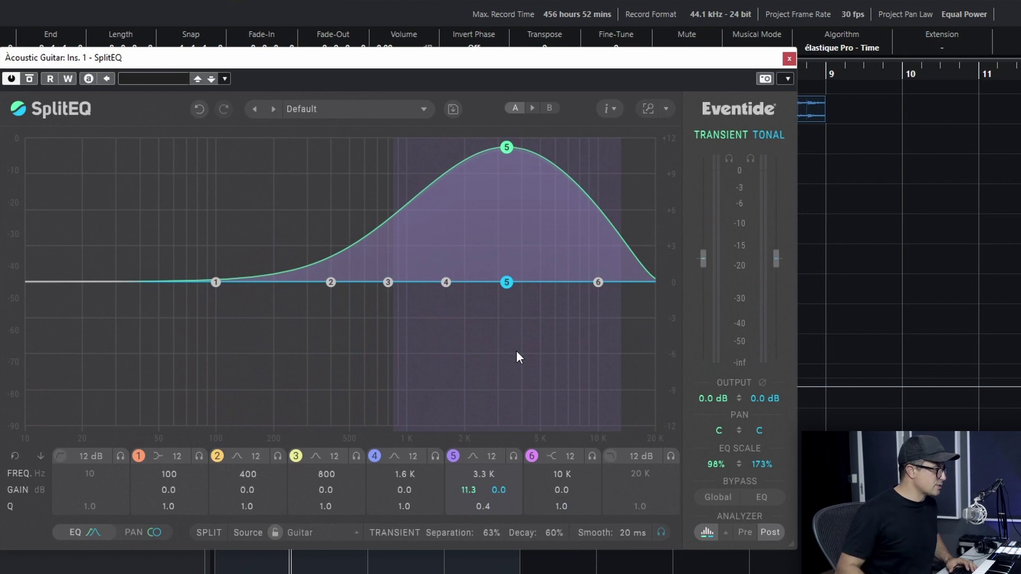
{"action": "key", "text": "space"}
{"action": "left_click_drag", "start_coordinate": [506, 148], "coordinate": [516, 148]}
{"action": "left_click", "coordinate": [30, 78]}
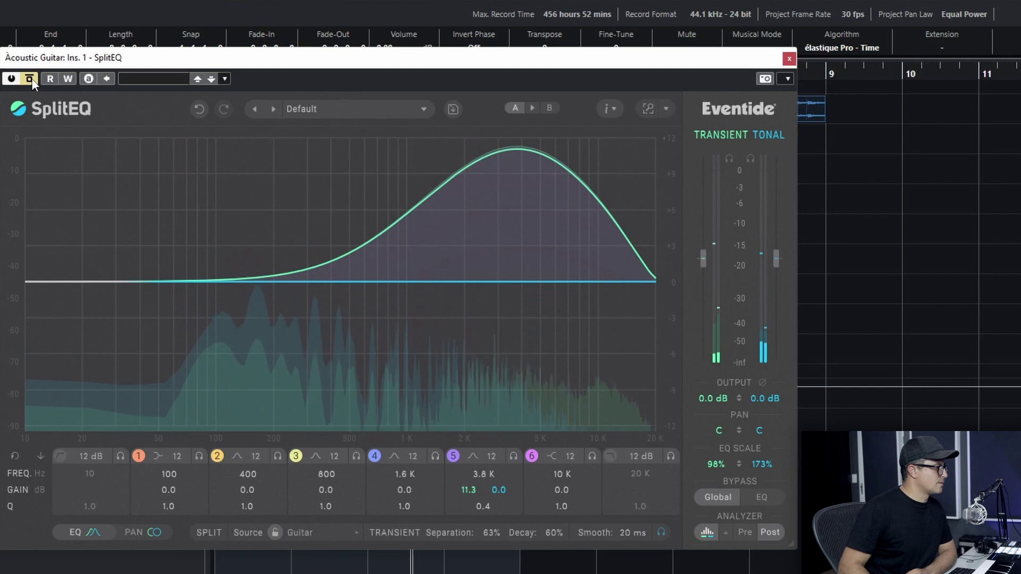
{"action": "left_click", "coordinate": [29, 78]}
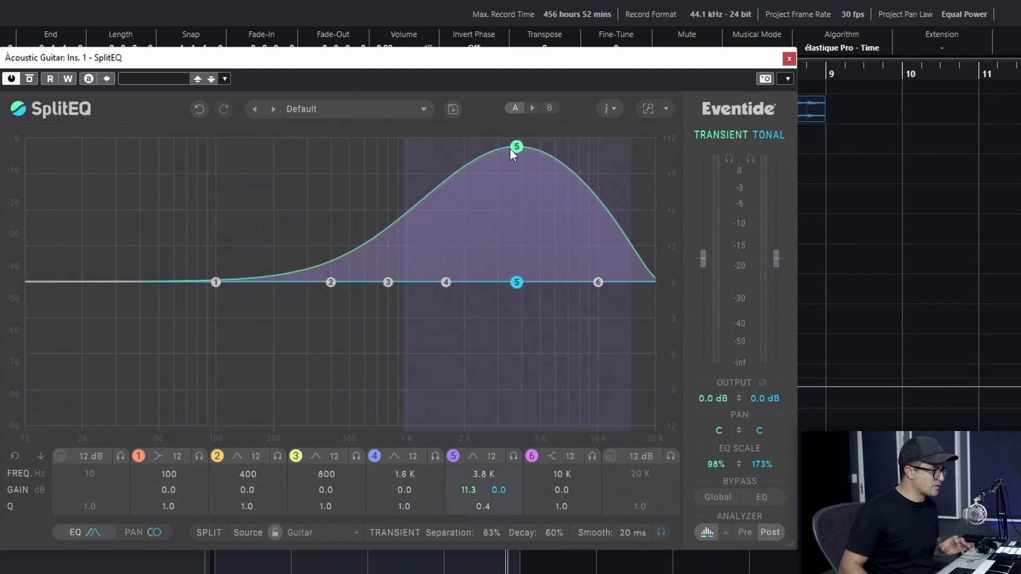
Step: Nudge band 5's transient boost to 11.0 dB at 4 kHz, and swap it for an 8.7 dB tonal boost at 3.8 kHz
{"action": "left_click_drag", "start_coordinate": [512, 149], "coordinate": [522, 148]}
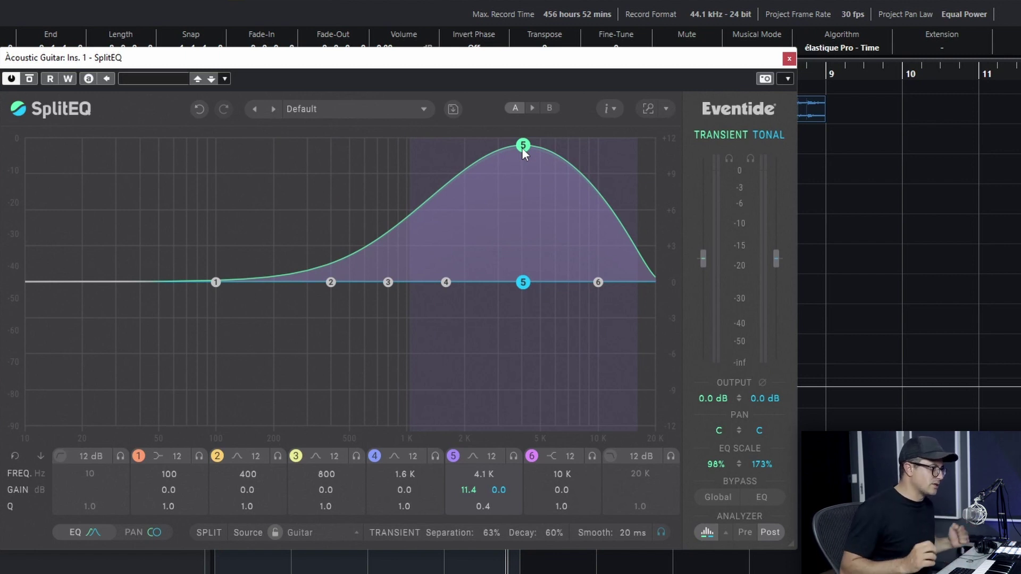
{"action": "left_click_drag", "start_coordinate": [521, 149], "coordinate": [520, 156]}
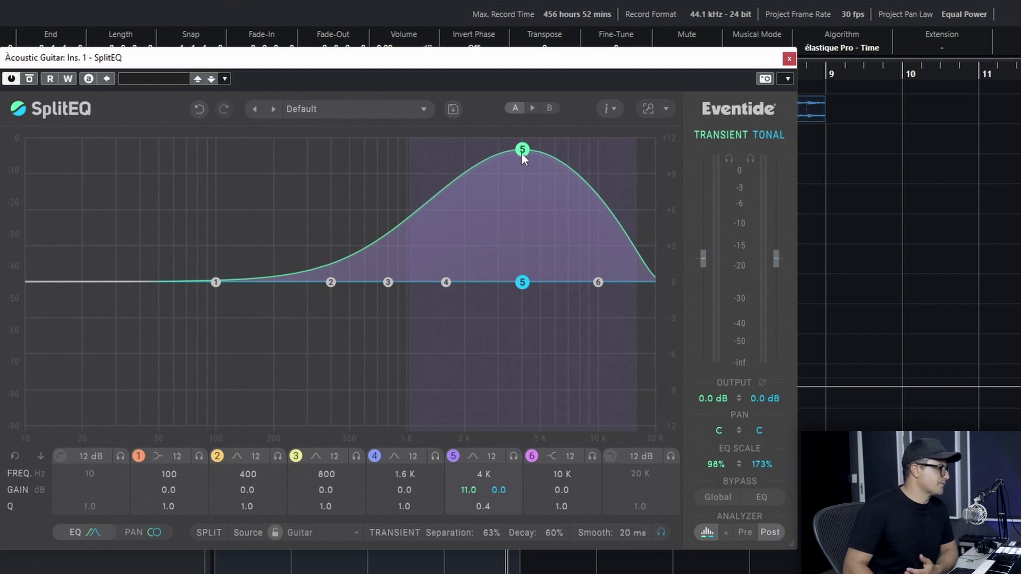
{"action": "left_click_drag", "start_coordinate": [523, 153], "coordinate": [518, 181]}
{"action": "key", "text": "space"}
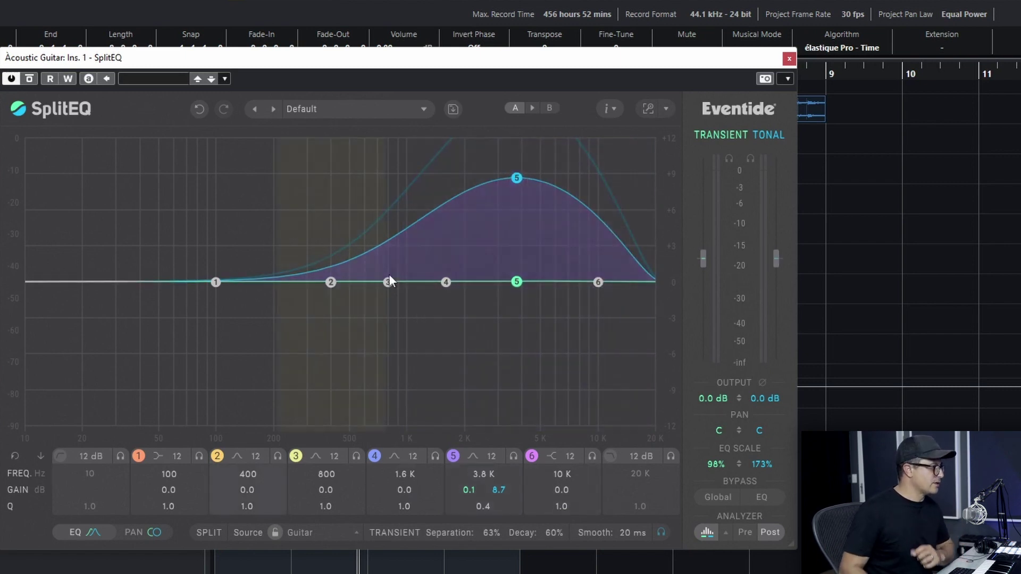
Step: Cut band 5's transient gain to -20.6 dB at 3.3 kHz and set its tonal gain to -0.1 dB
{"action": "left_click_drag", "start_coordinate": [516, 281], "coordinate": [510, 431]}
{"action": "left_click_drag", "start_coordinate": [502, 178], "coordinate": [508, 276]}
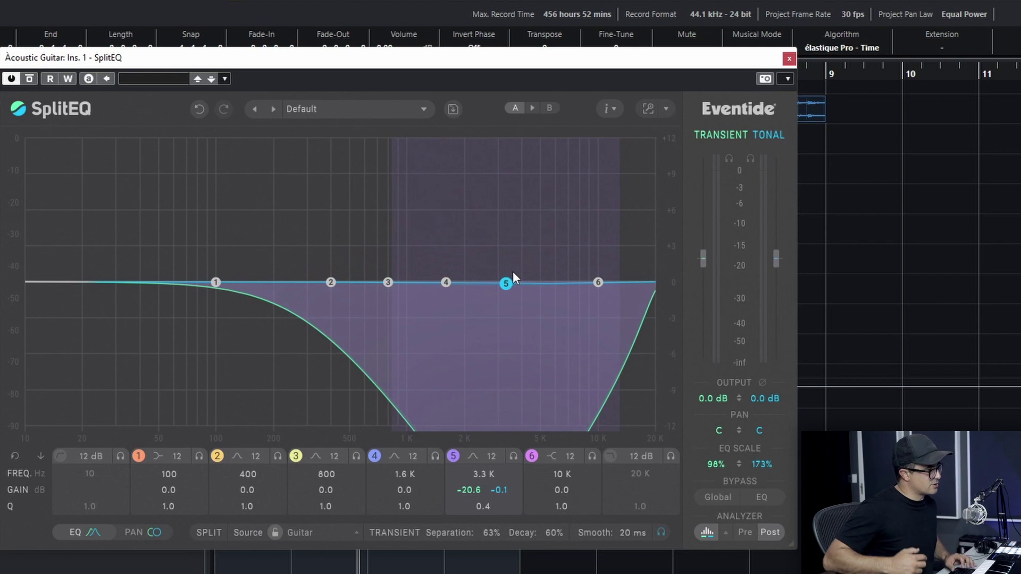
{"action": "key", "text": "space"}
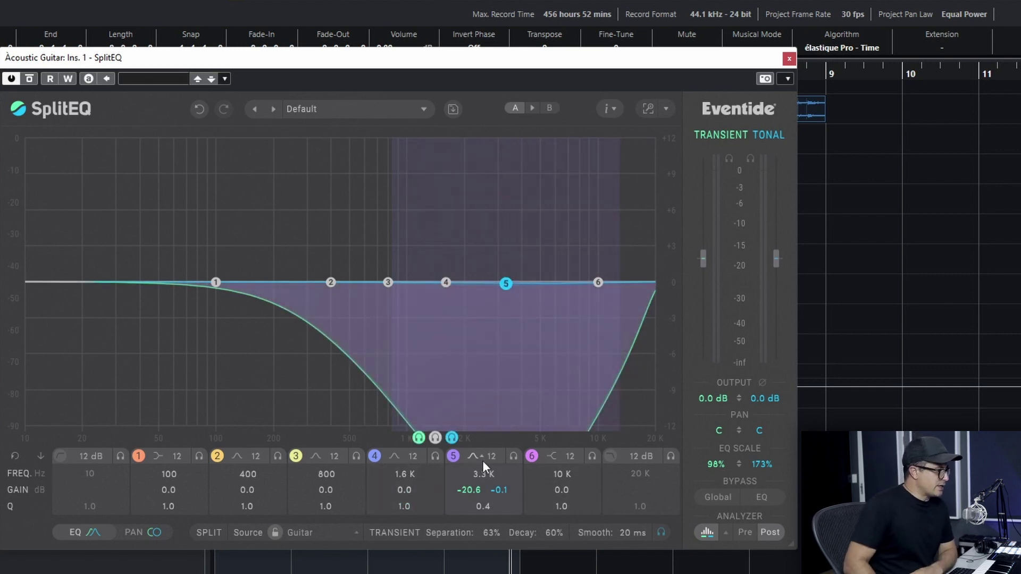
Step: Reset the EQ bands and leave only band 5 enabled, set to 549 Hz with a Q of 0.025
{"action": "left_click", "coordinate": [15, 456]}
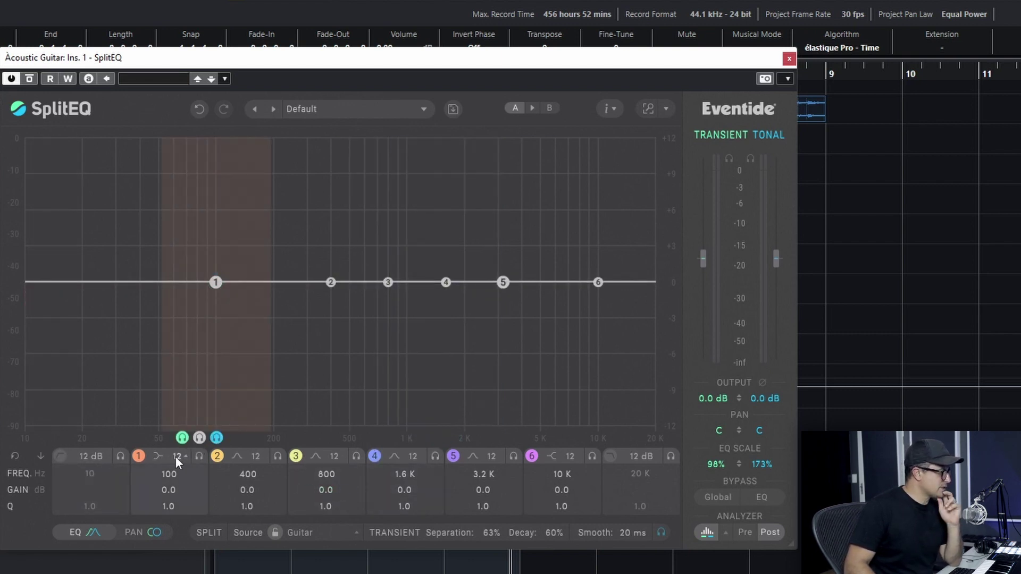
{"action": "left_click", "coordinate": [139, 455]}
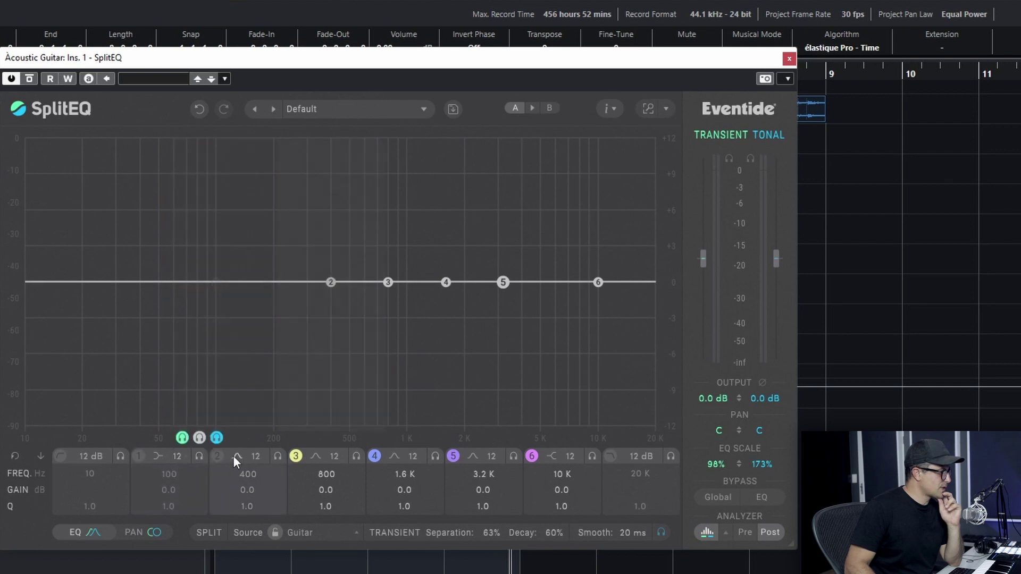
{"action": "left_click", "coordinate": [217, 455]}
{"action": "left_click", "coordinate": [295, 456]}
{"action": "left_click", "coordinate": [374, 455]}
{"action": "left_click", "coordinate": [532, 456]}
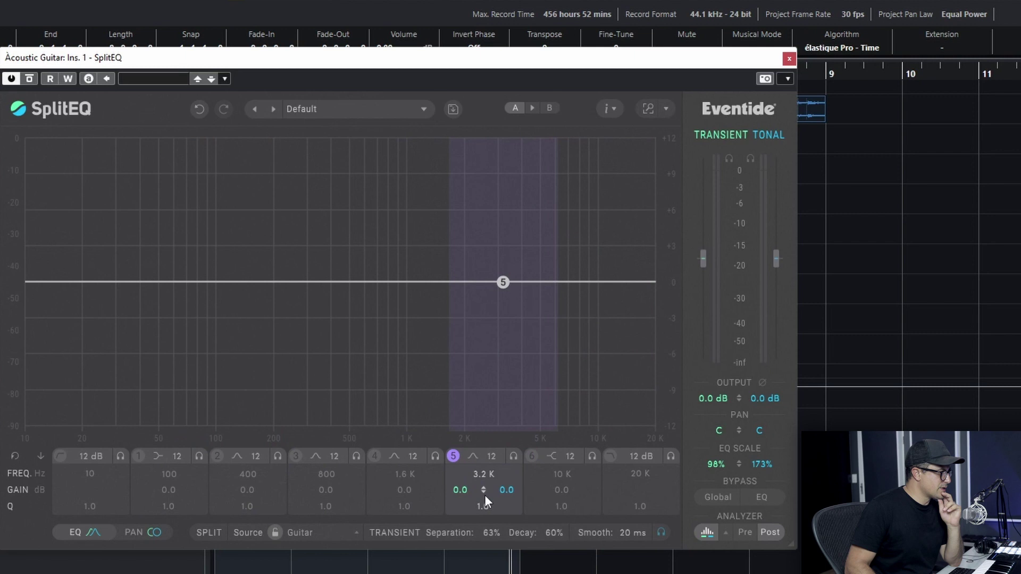
{"action": "left_click_drag", "start_coordinate": [485, 483], "coordinate": [493, 532]}
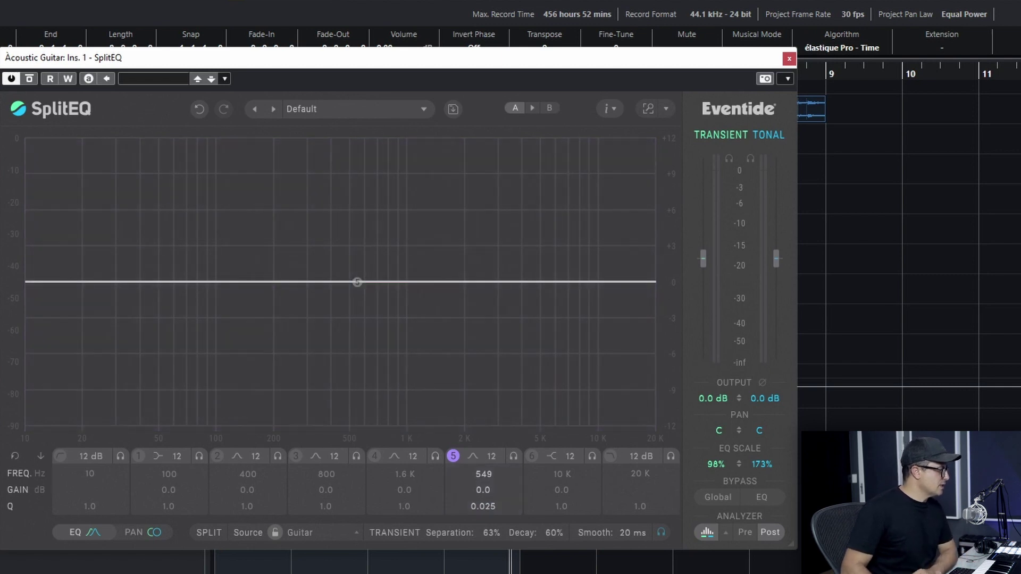
Step: Show the bands' pan controls, and pan band 5's transients fully left and its tonal part fully right
{"action": "left_click", "coordinate": [136, 532]}
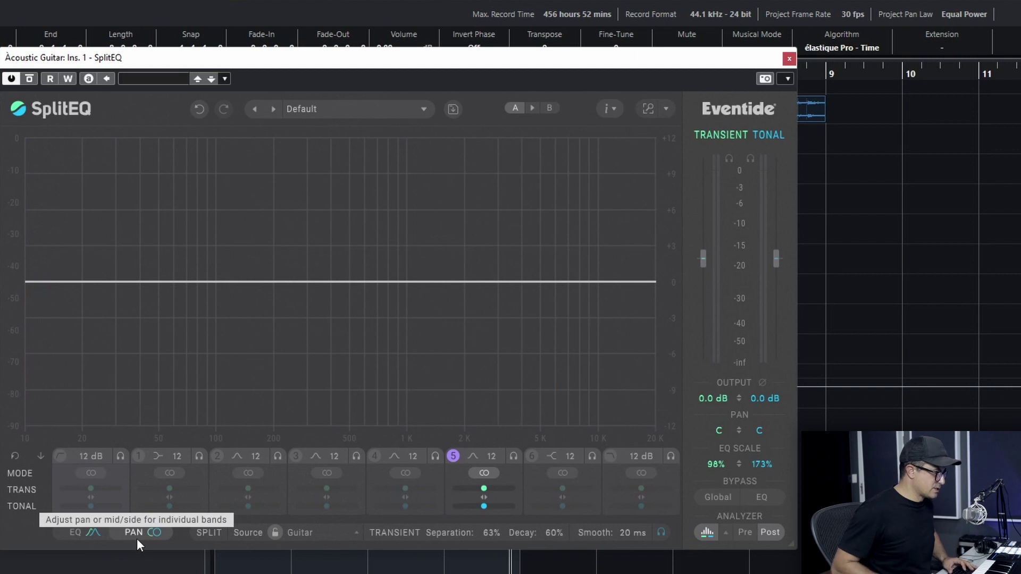
{"action": "key", "text": "space"}
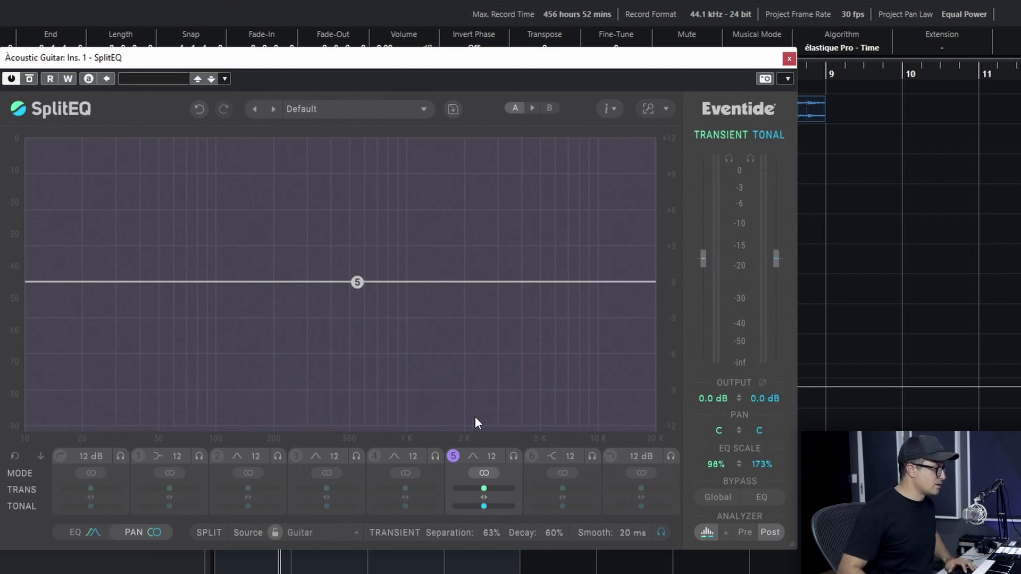
{"action": "left_click_drag", "start_coordinate": [481, 489], "coordinate": [220, 486]}
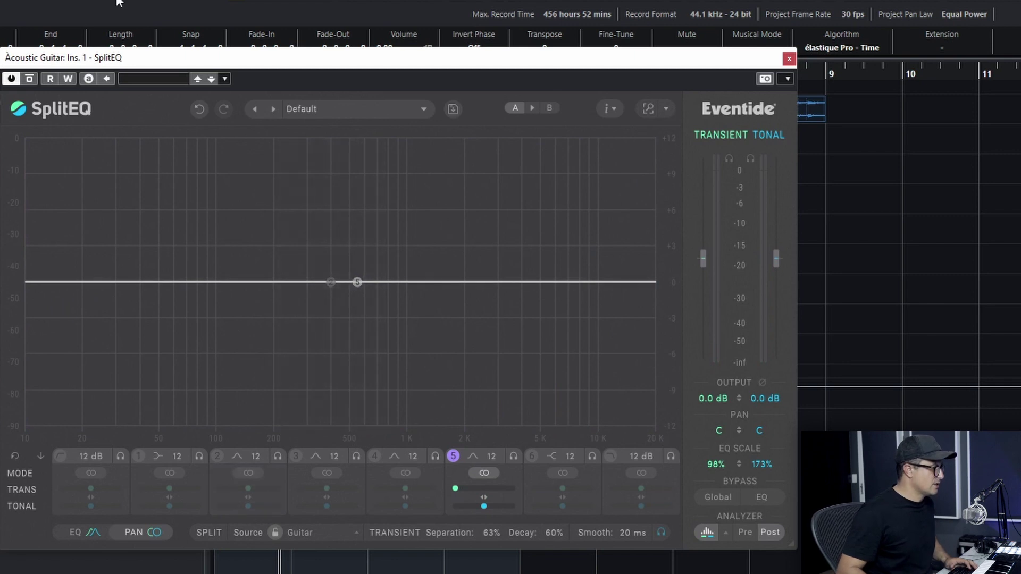
{"action": "left_click_drag", "start_coordinate": [484, 506], "coordinate": [582, 499]}
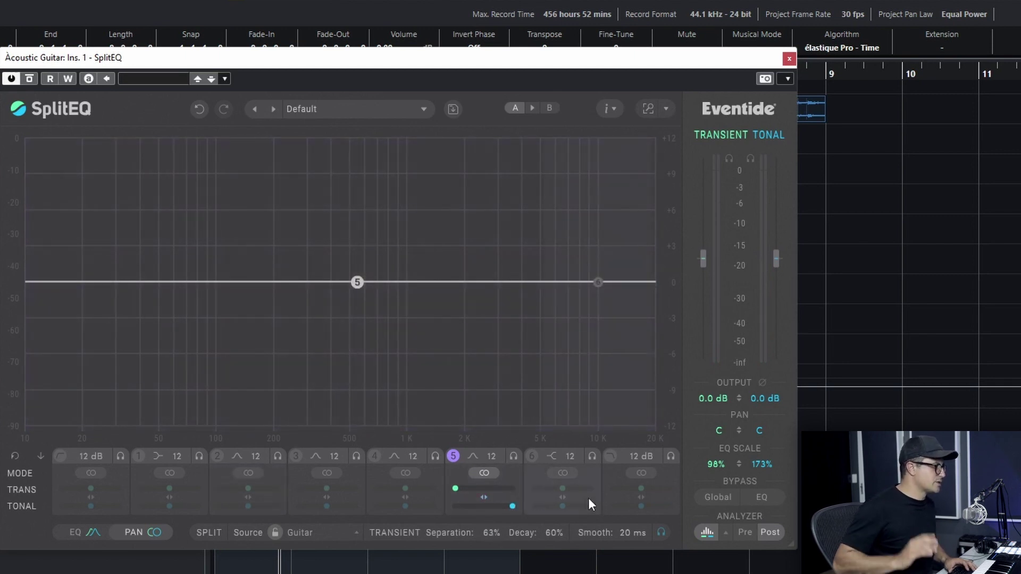
Step: Play the guitar and compare the split-panned sound with the effect bypassed
{"action": "key", "text": "space"}
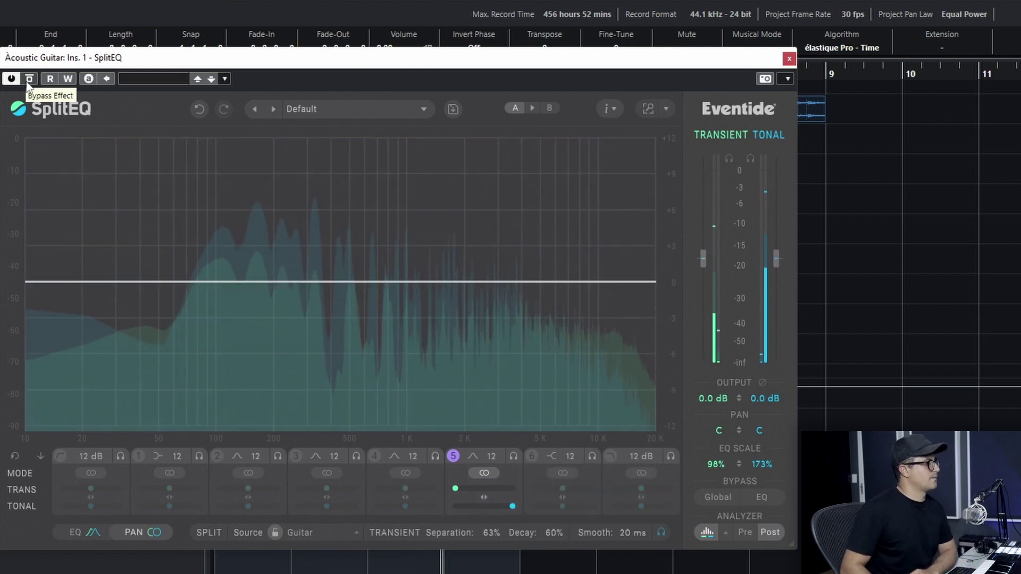
{"action": "left_click", "coordinate": [28, 82]}
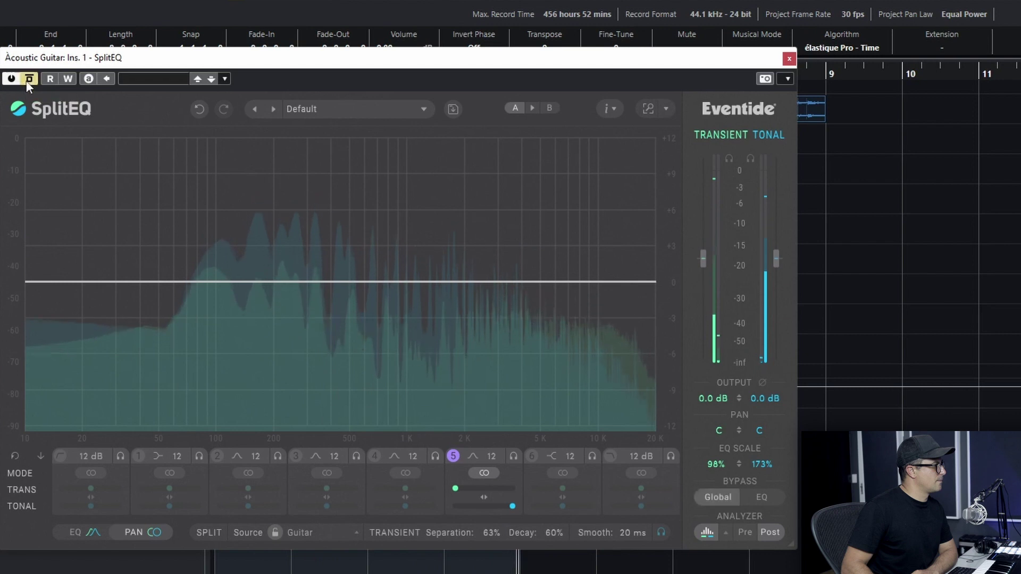
{"action": "left_click", "coordinate": [26, 81]}
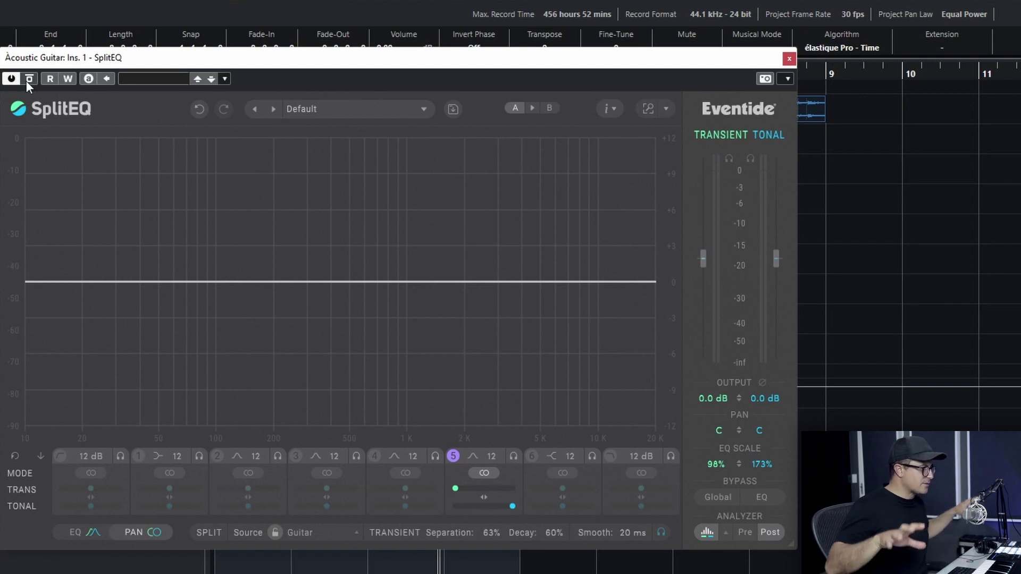
{"action": "left_click", "coordinate": [26, 83]}
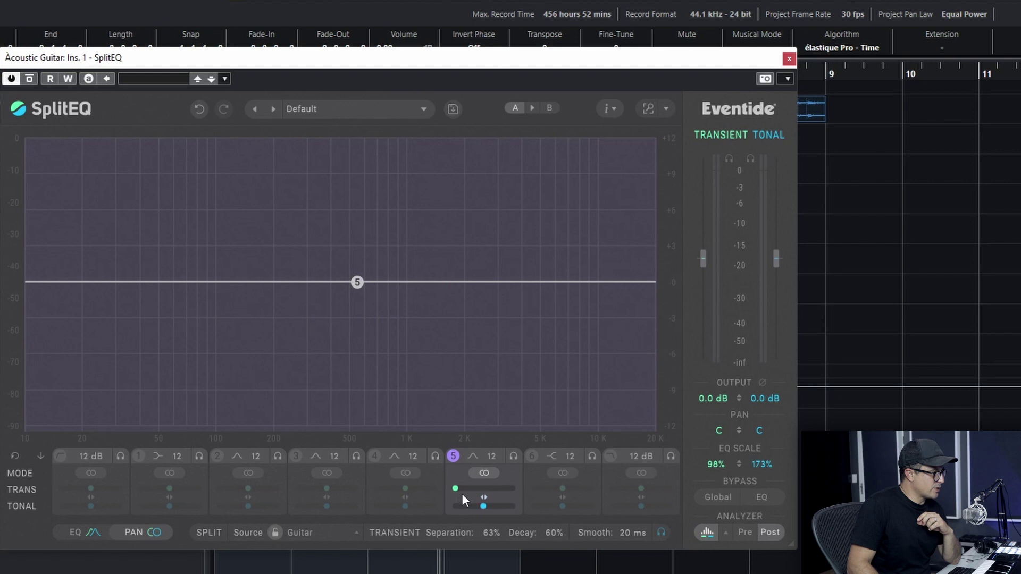
Step: Recentre band 5's pans and switch it to mid/side mode, with the transients spread fully to the sides and the tonal part in the mid
{"action": "left_click_drag", "start_coordinate": [461, 482], "coordinate": [484, 509]}
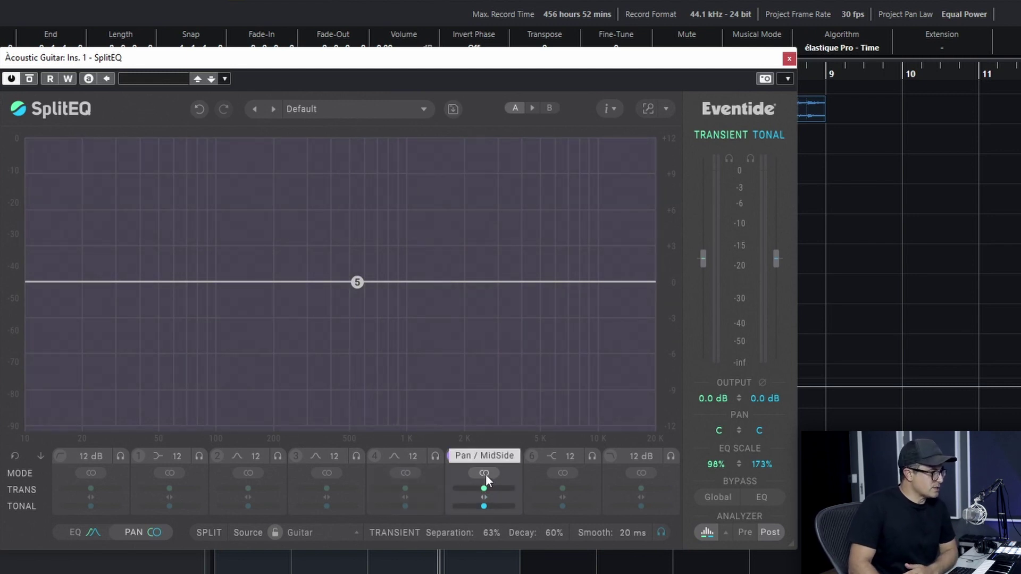
{"action": "left_click", "coordinate": [485, 474]}
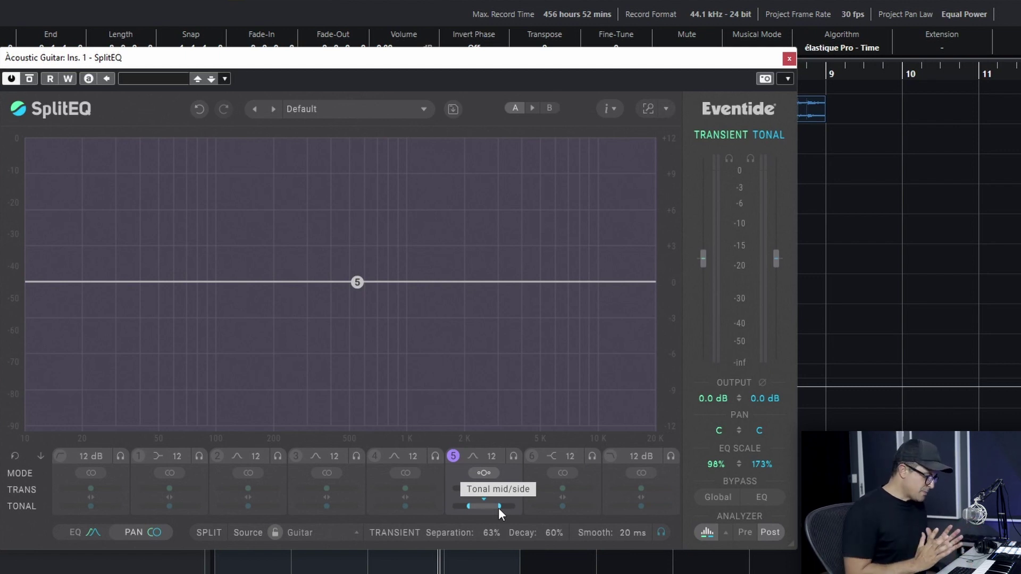
{"action": "left_click_drag", "start_coordinate": [499, 507], "coordinate": [497, 508]}
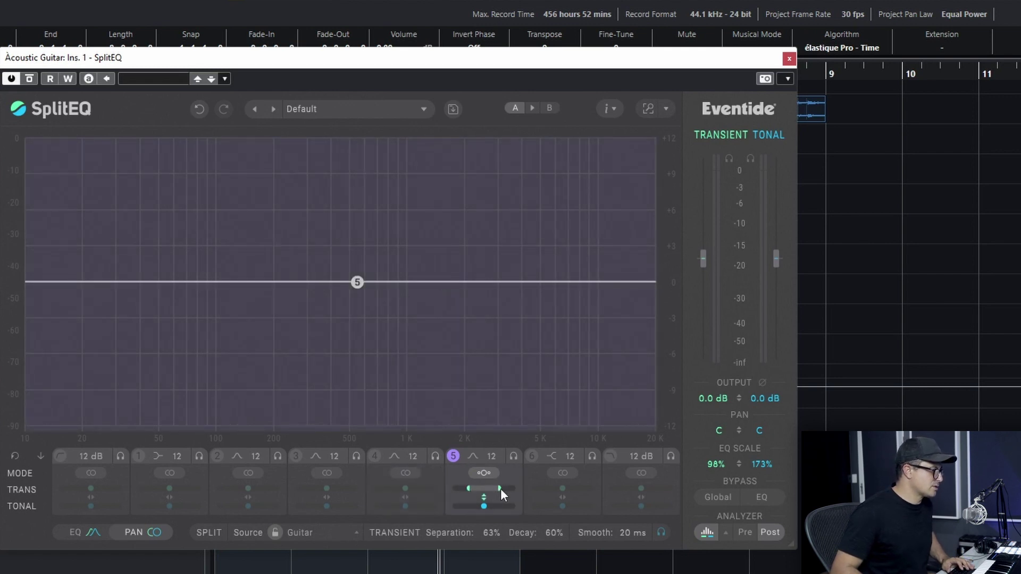
{"action": "left_click_drag", "start_coordinate": [490, 483], "coordinate": [498, 468]}
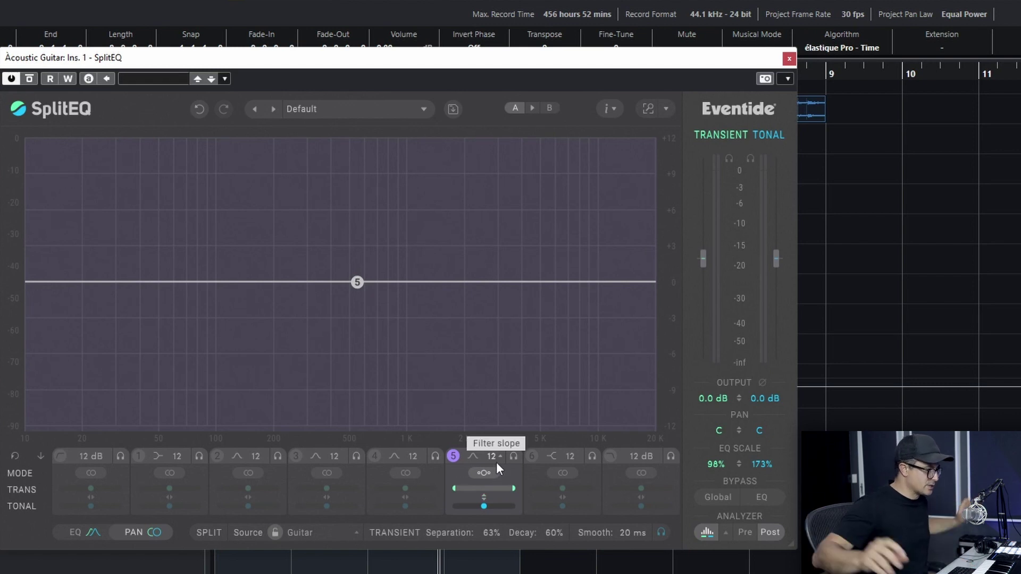
Step: Play the guitar and compare the mid/side spread with the effect bypassed
{"action": "key", "text": "space"}
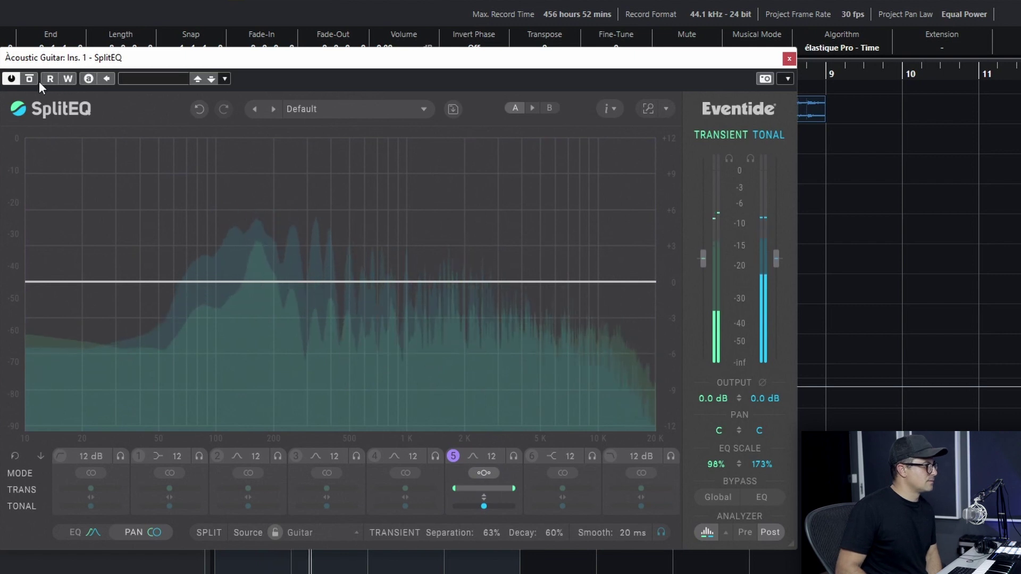
{"action": "left_click", "coordinate": [34, 81]}
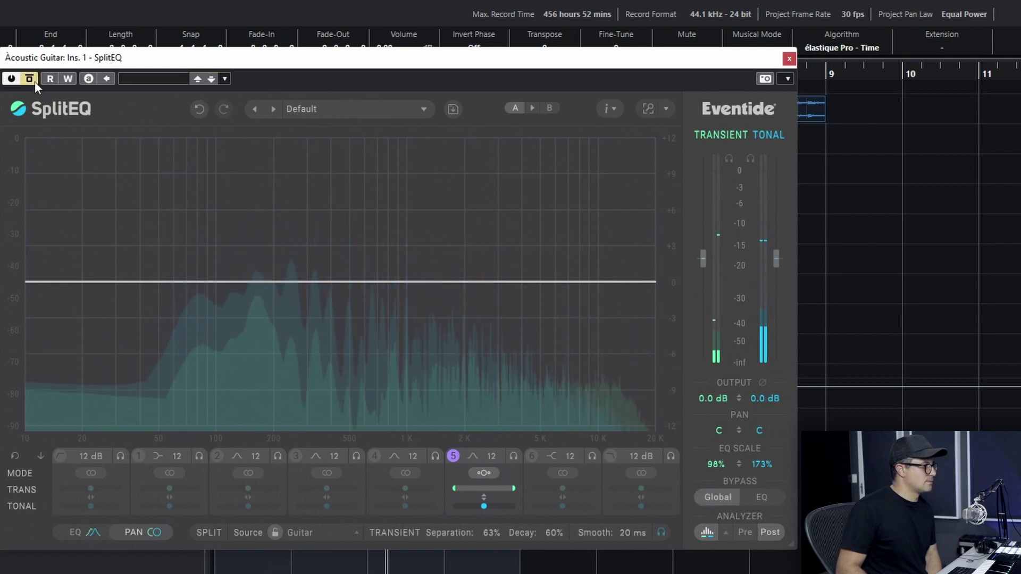
{"action": "left_click", "coordinate": [34, 81]}
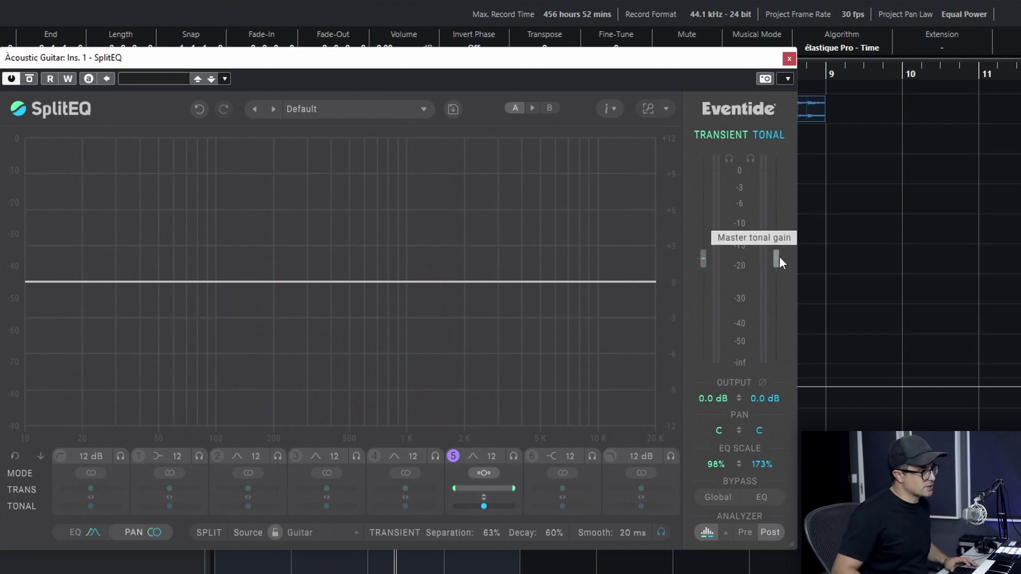
Step: Lower the master tonal gain to -7.8 dB during playback, checking the balance against the bypassed guitar
{"action": "left_click_drag", "start_coordinate": [779, 256], "coordinate": [777, 282]}
{"action": "key", "text": "space"}
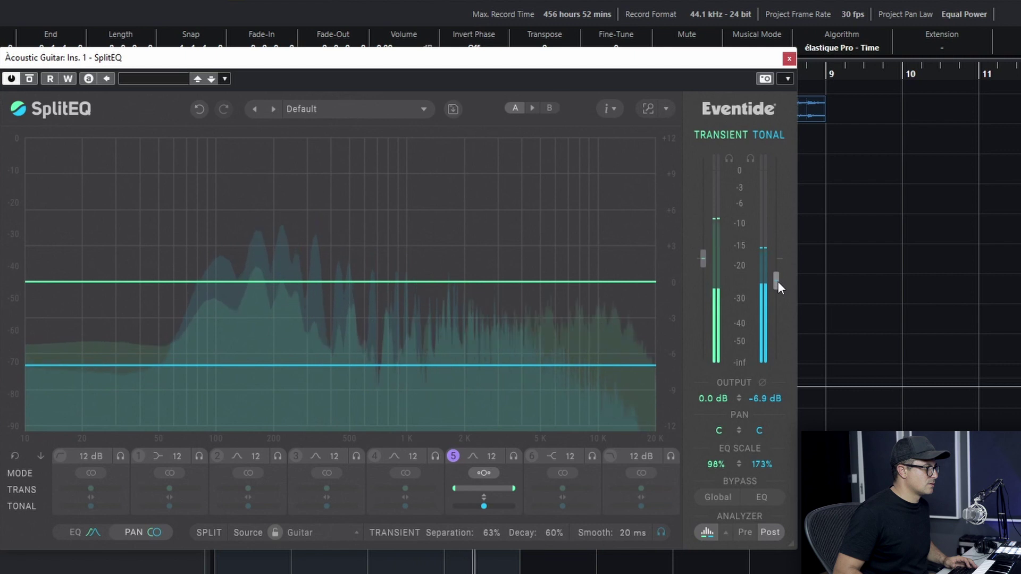
{"action": "left_click", "coordinate": [30, 79]}
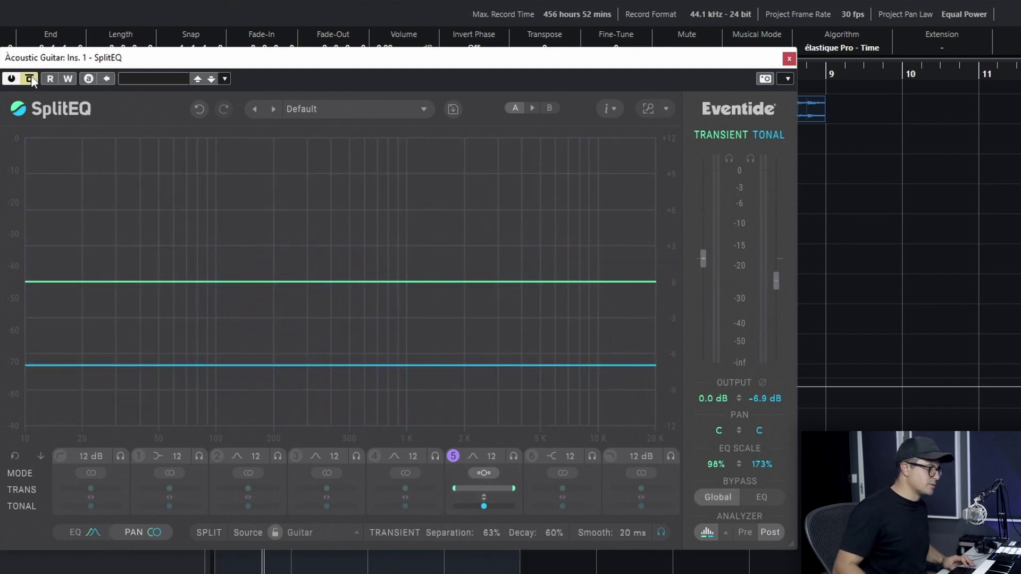
{"action": "left_click", "coordinate": [31, 76]}
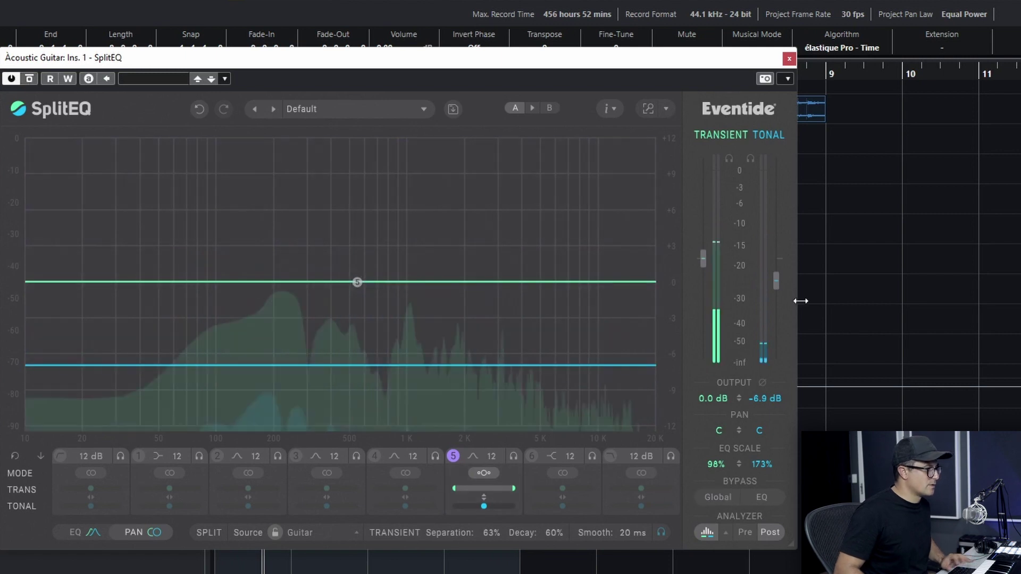
{"action": "left_click_drag", "start_coordinate": [776, 282], "coordinate": [776, 286]}
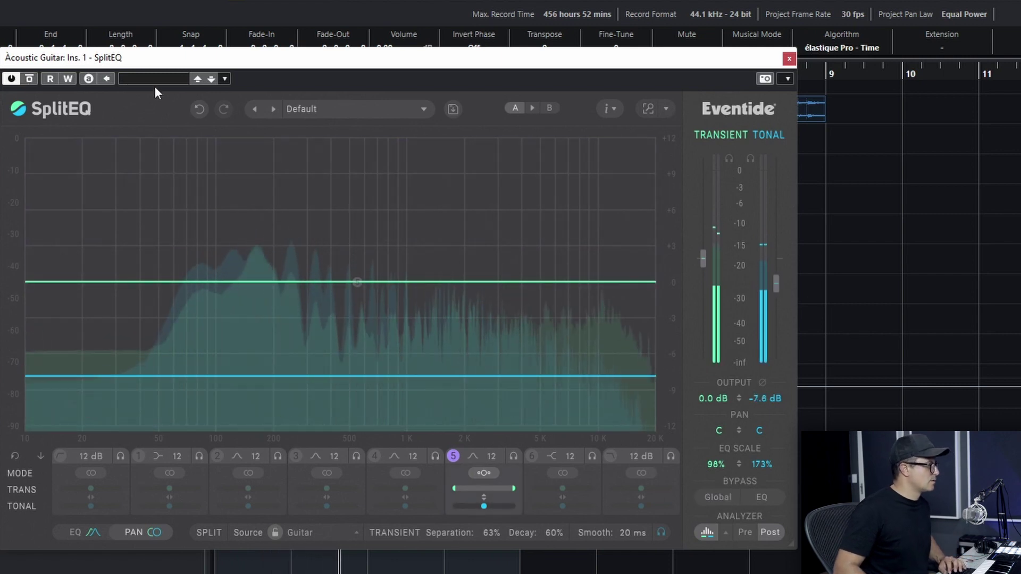
Step: Compare the guitar with its lowered tonal level against the bypassed sound, and stop playback with the effect active
{"action": "left_click", "coordinate": [29, 79]}
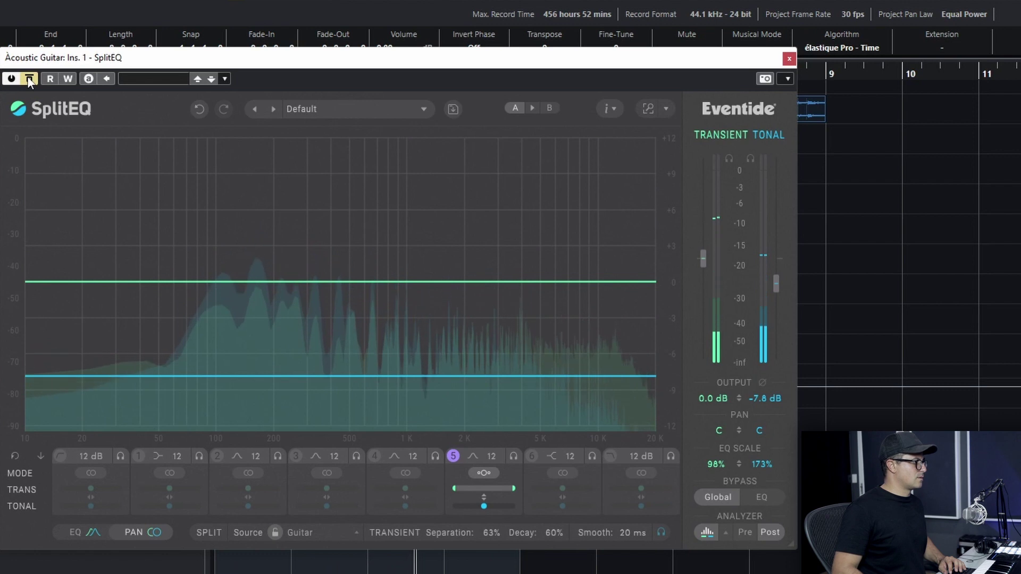
{"action": "left_click", "coordinate": [28, 78]}
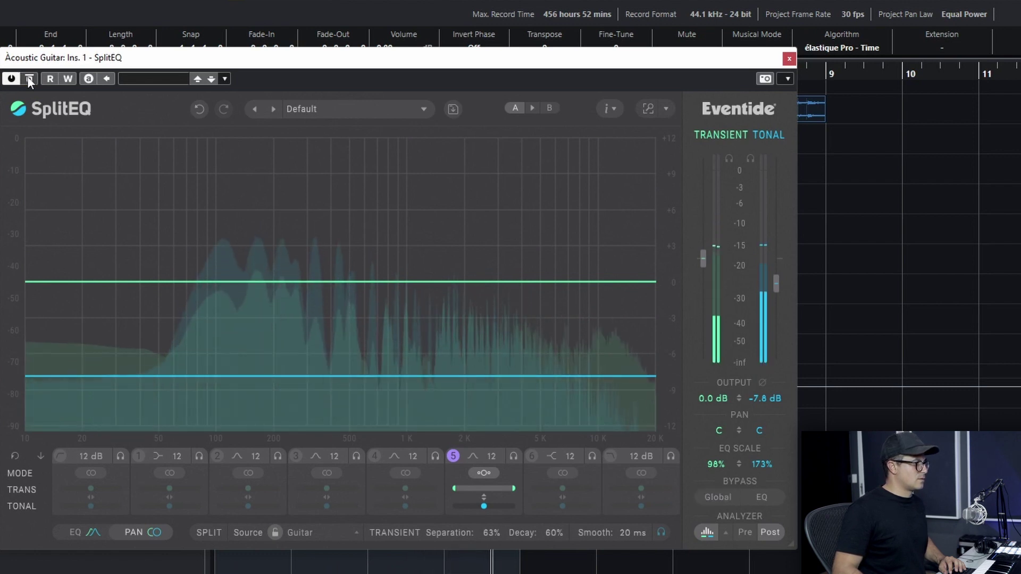
{"action": "left_click", "coordinate": [28, 78]}
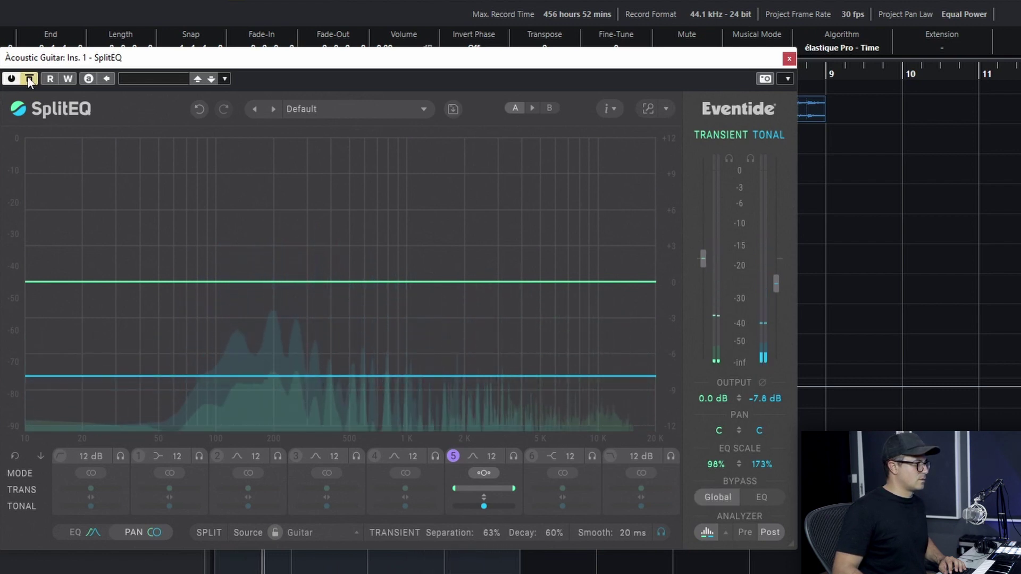
{"action": "left_click", "coordinate": [28, 78]}
{"action": "key", "text": "space"}
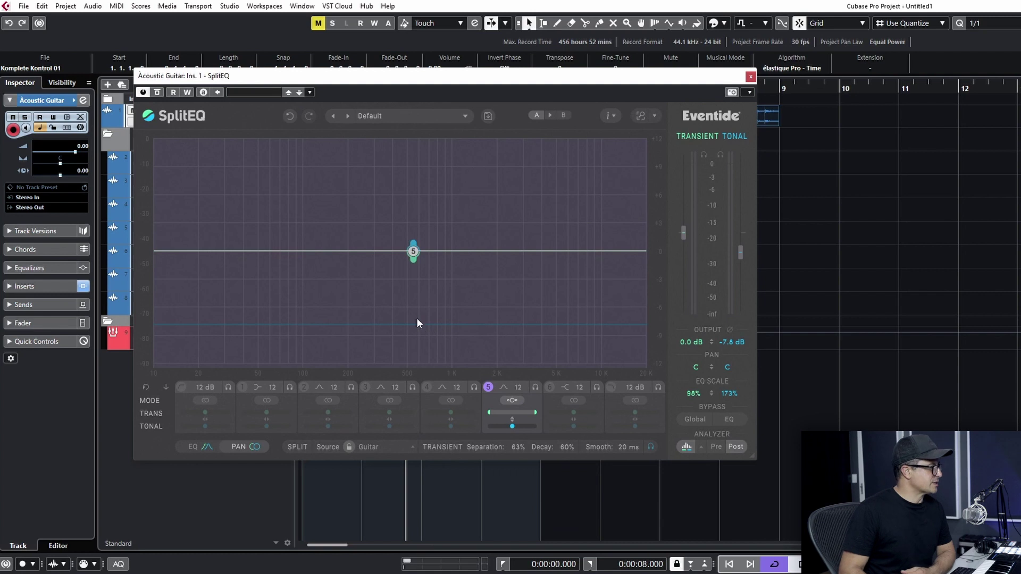
Step: Close the guitar's SplitEQ and open the SplitEQ insert on the Penty Kit - Pattern 1 - 120 - 1 track
{"action": "left_click", "coordinate": [750, 76]}
{"action": "left_click", "coordinate": [801, 216]}
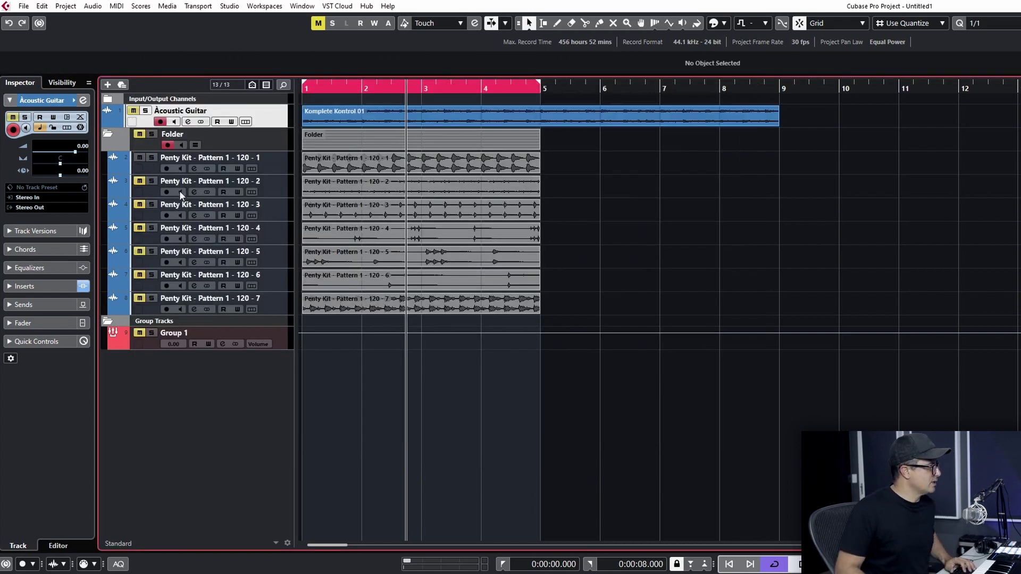
{"action": "left_click", "coordinate": [194, 169]}
{"action": "left_click_drag", "start_coordinate": [658, 175], "coordinate": [369, 177]}
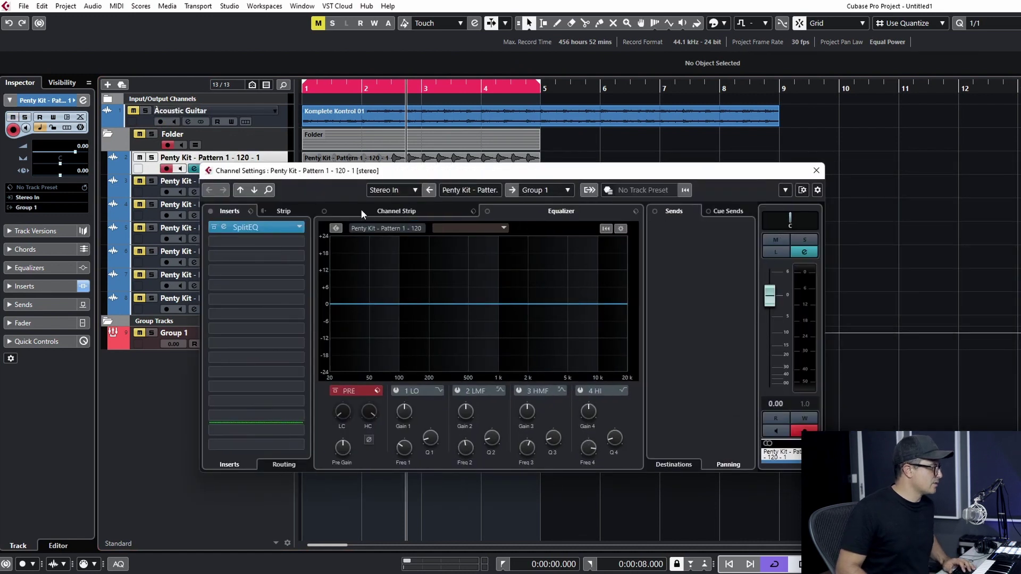
{"action": "left_click", "coordinate": [242, 227]}
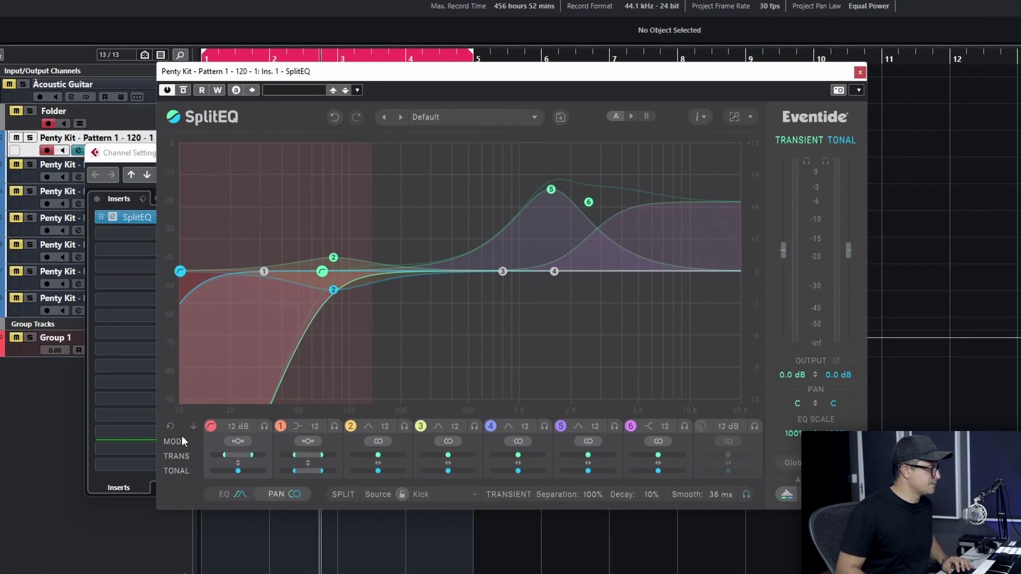
Step: Reset all EQ bands on the kick track and play the unprocessed kick
{"action": "left_click", "coordinate": [274, 410]}
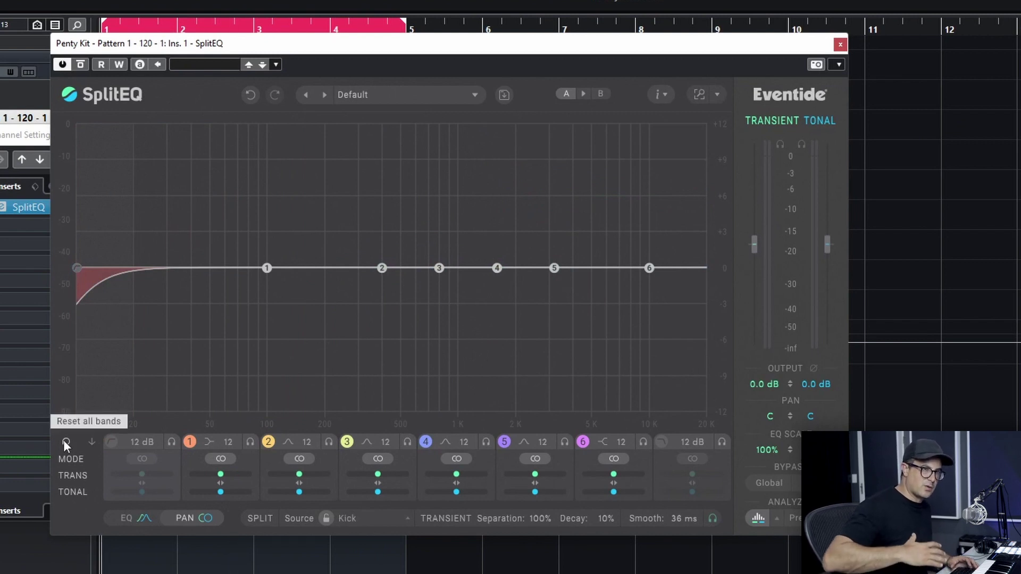
{"action": "key", "text": "space"}
{"action": "left_click", "coordinate": [64, 441]}
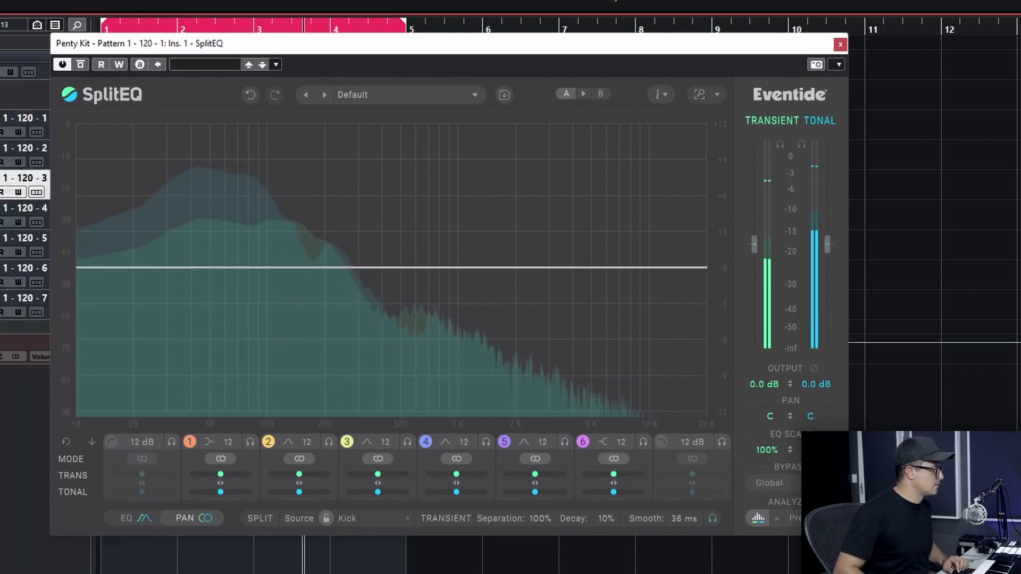
{"action": "key", "text": "space"}
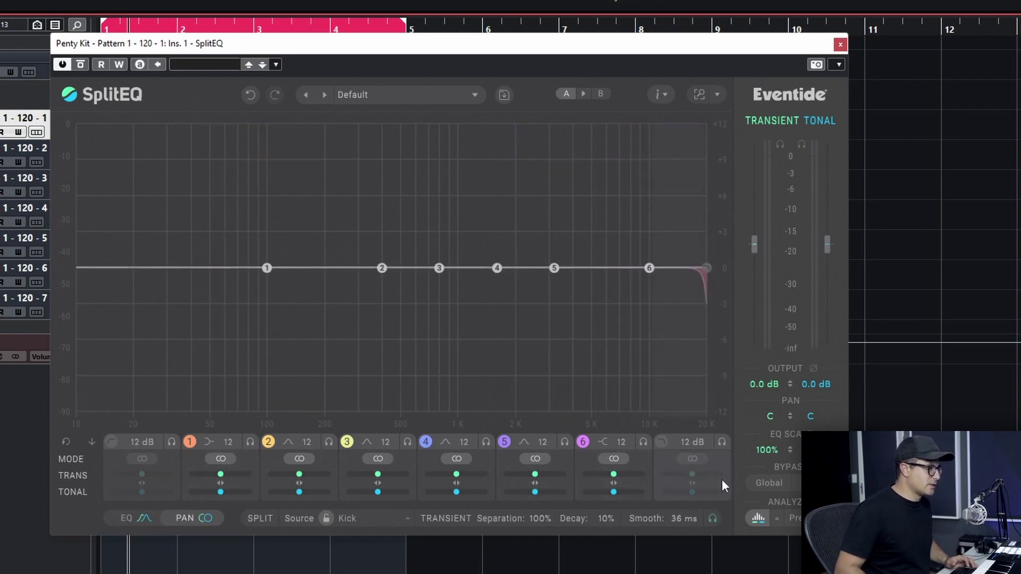
Step: Solo the kick's transients and, during playback, set the split's separation to 90% and smoothing to 15 ms
{"action": "left_click", "coordinate": [711, 520]}
{"action": "key", "text": "space"}
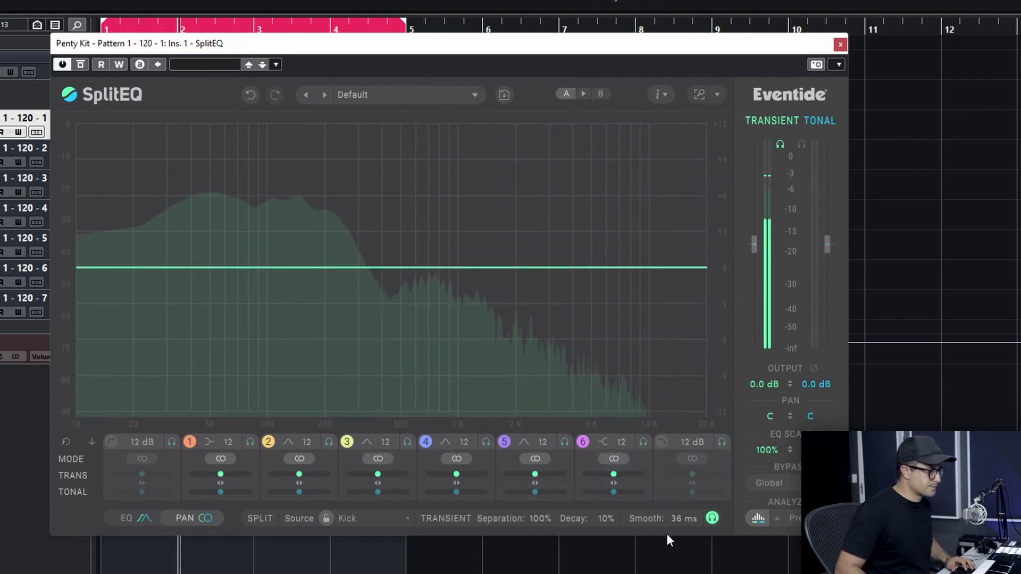
{"action": "left_click_drag", "start_coordinate": [604, 518], "coordinate": [607, 522]}
{"action": "left_click_drag", "start_coordinate": [457, 518], "coordinate": [608, 530]}
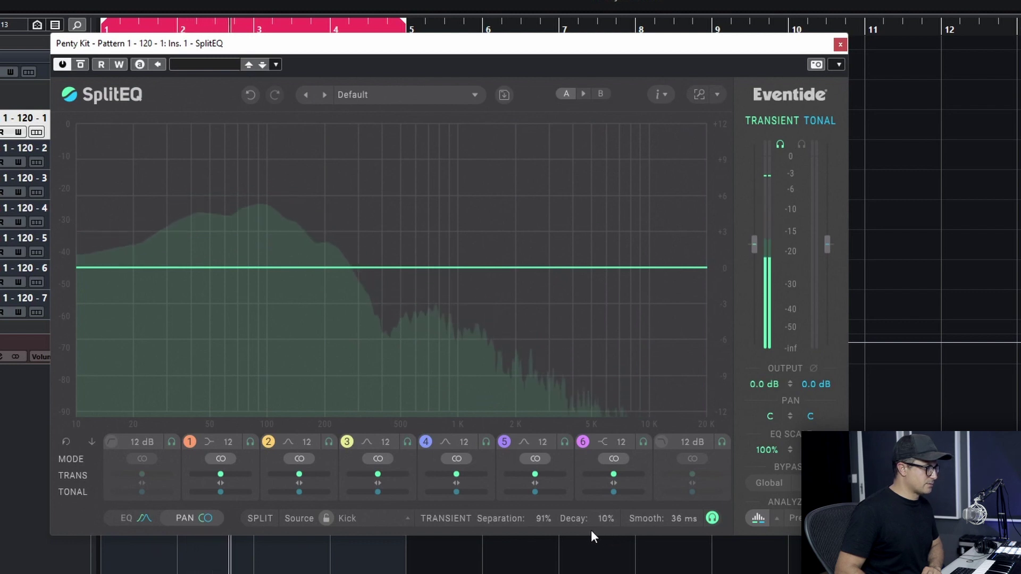
{"action": "scroll", "coordinate": [536, 518], "scroll_direction": "down", "scroll_amount": 1}
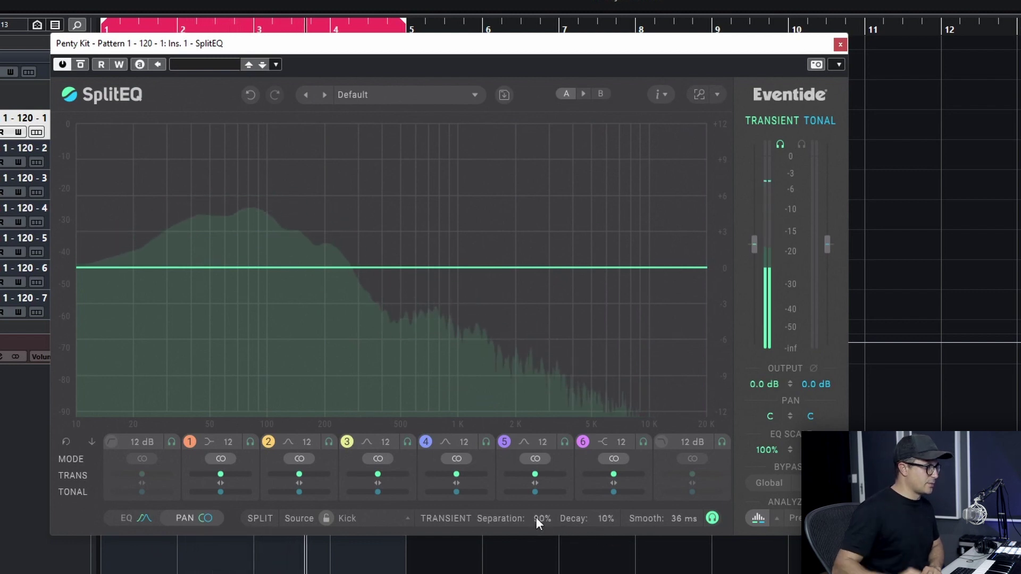
{"action": "mouse_move", "coordinate": [679, 532]}
{"action": "left_mouse_down"}
{"action": "mouse_move", "coordinate": [681, 573]}
{"action": "mouse_move", "coordinate": [686, 528]}
{"action": "left_mouse_up"}
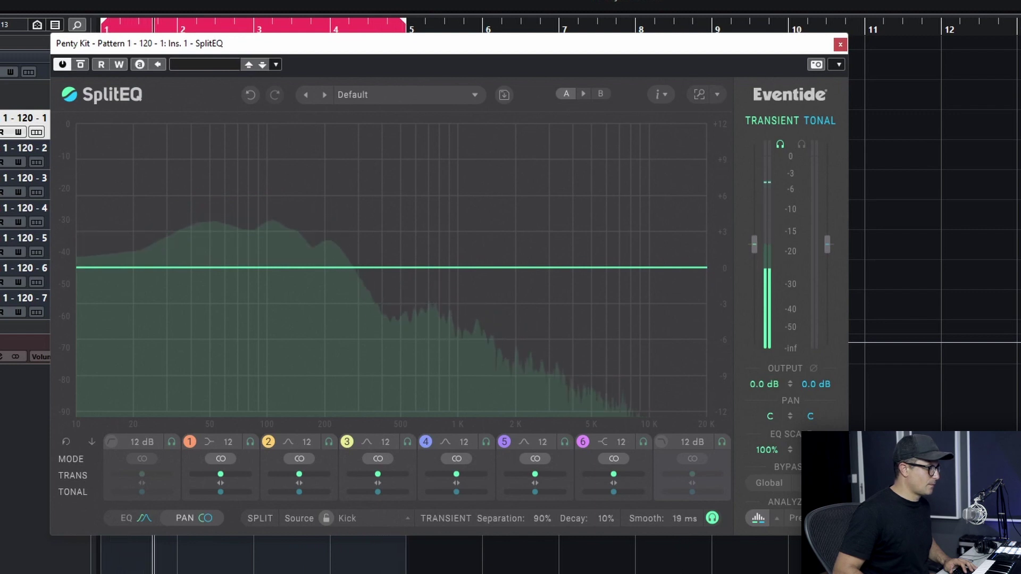
{"action": "mouse_move", "coordinate": [703, 368]}
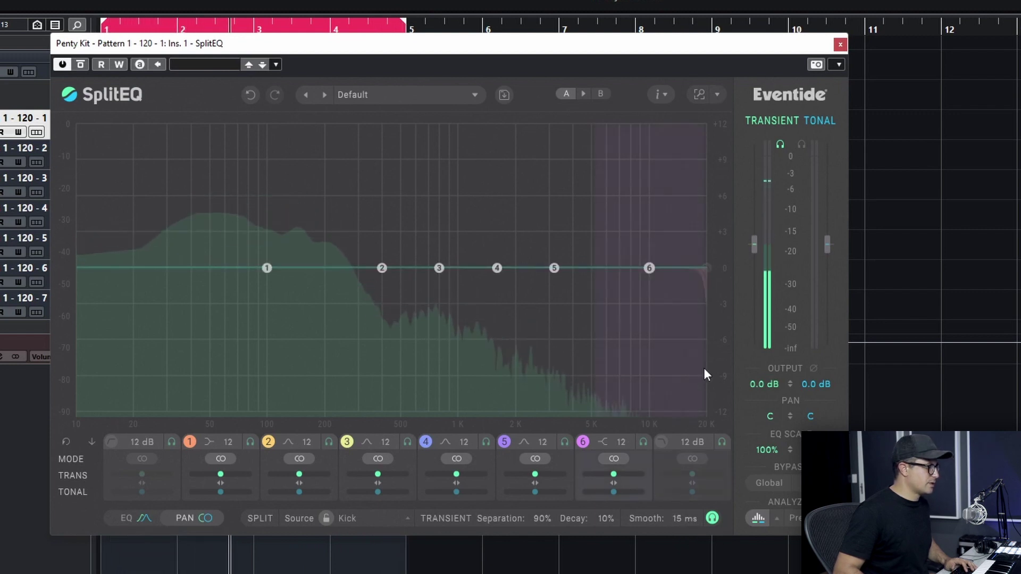
Step: Boost only the transients of band 5 by about 10.5 dB at about 3 kHz, leaving its tonal part flat
{"action": "left_click_drag", "start_coordinate": [554, 269], "coordinate": [583, 141]}
{"action": "left_click_drag", "start_coordinate": [587, 277], "coordinate": [585, 268]}
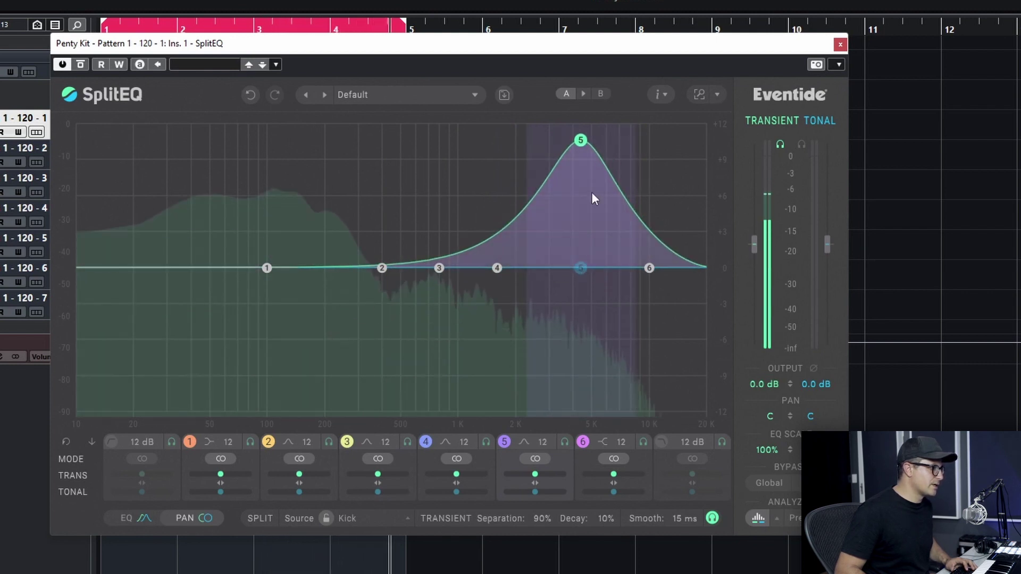
{"action": "left_click_drag", "start_coordinate": [581, 141], "coordinate": [553, 134]}
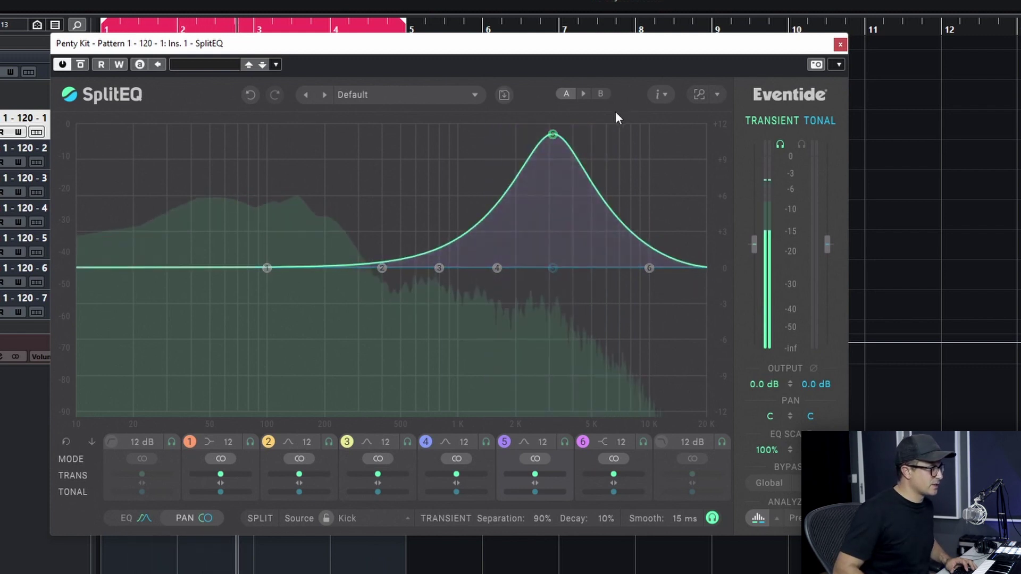
{"action": "left_click_drag", "start_coordinate": [553, 133], "coordinate": [554, 139]}
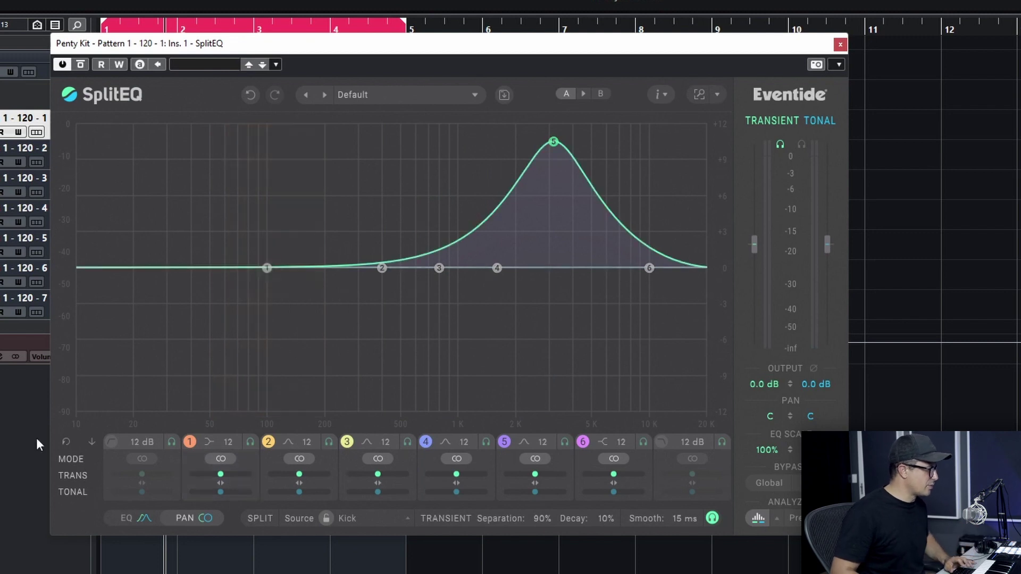
Step: Enable the high-pass band with its transient cutoff at about 100 Hz, and turn off the transient solo
{"action": "left_click", "coordinate": [111, 446]}
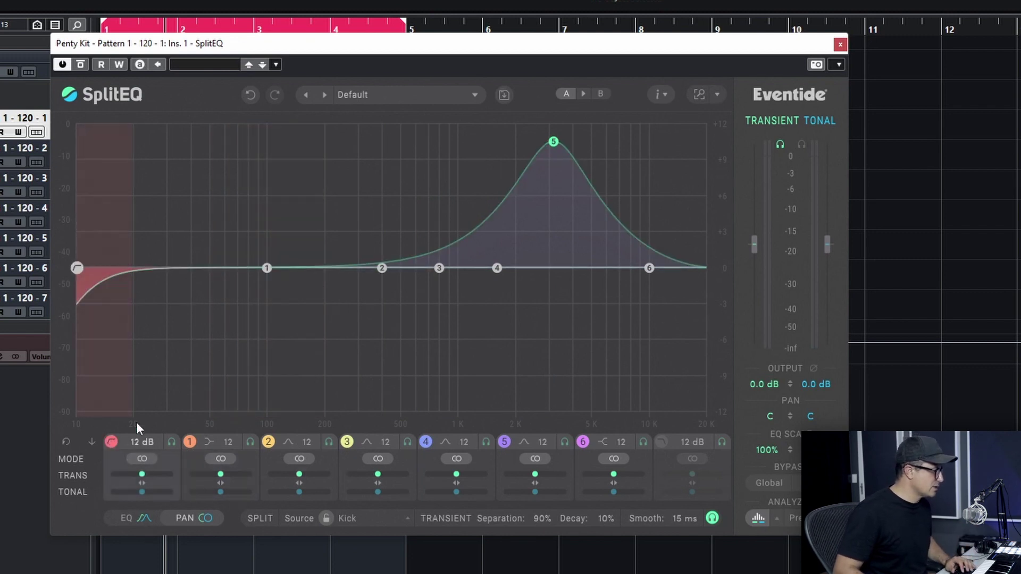
{"action": "left_click_drag", "start_coordinate": [94, 268], "coordinate": [279, 267]}
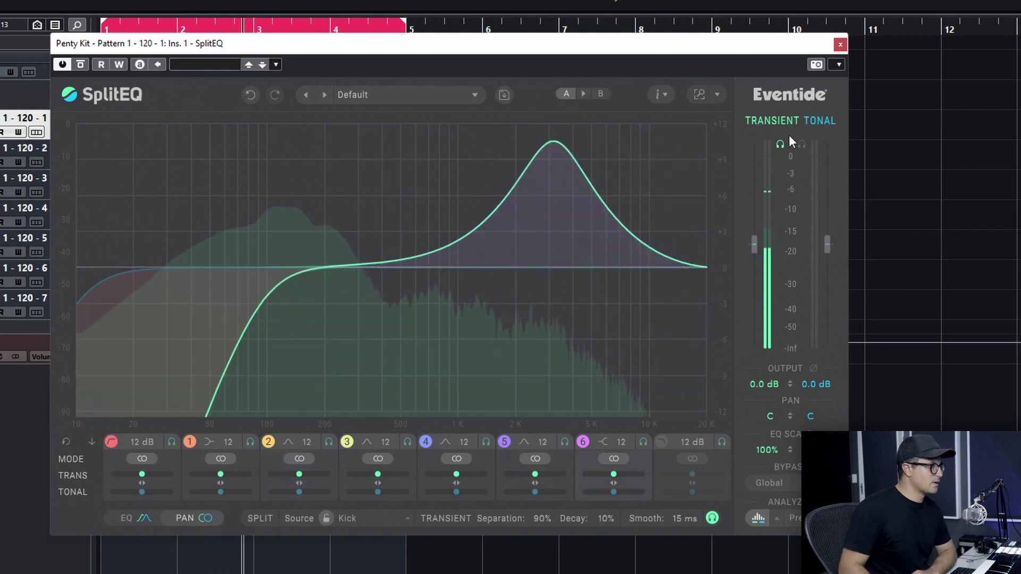
{"action": "left_click", "coordinate": [780, 144]}
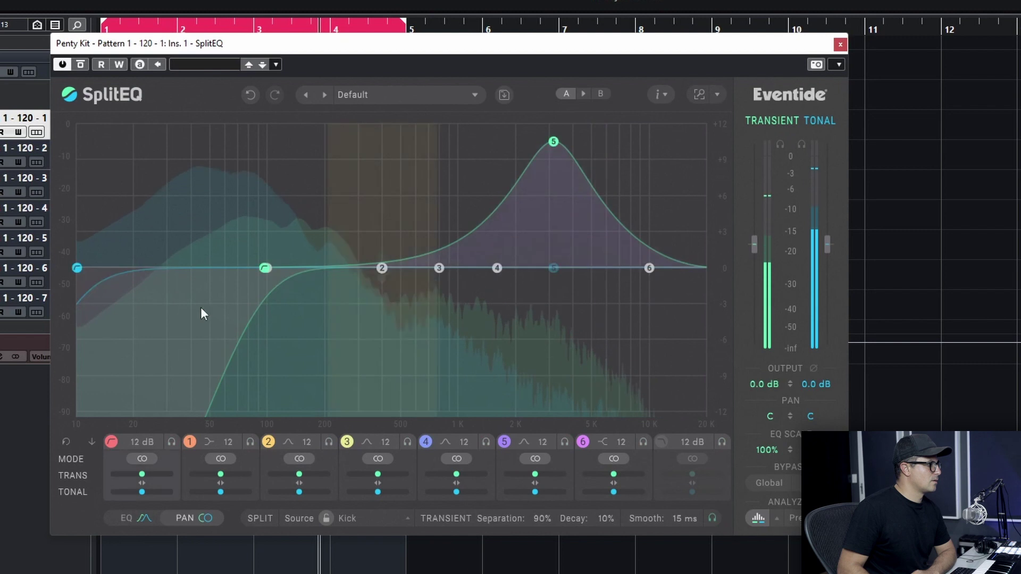
Step: Compare the full processed kick with the bypassed sound several times, and stop playback with the effect active
{"action": "left_click", "coordinate": [81, 65]}
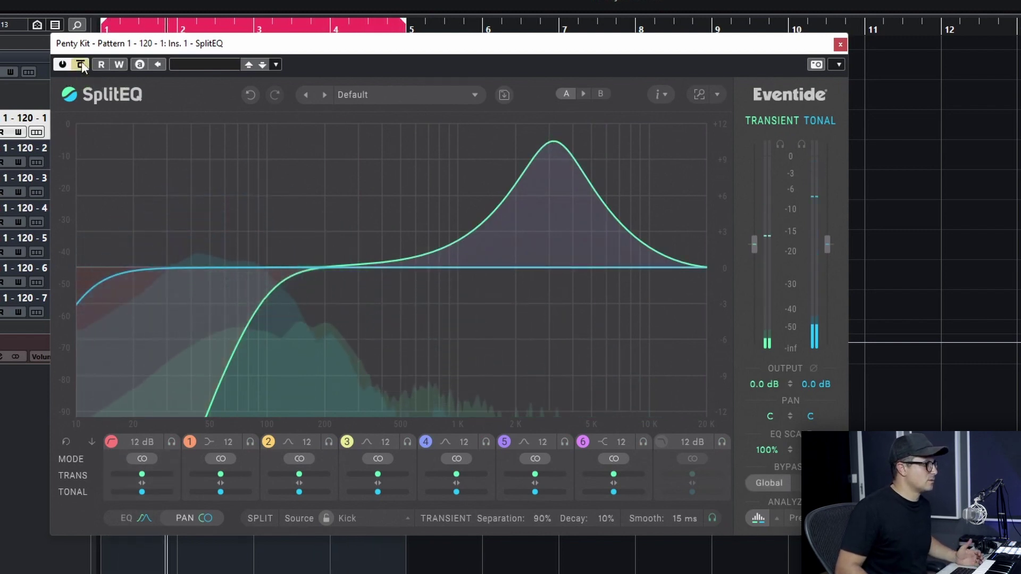
{"action": "left_click", "coordinate": [81, 64]}
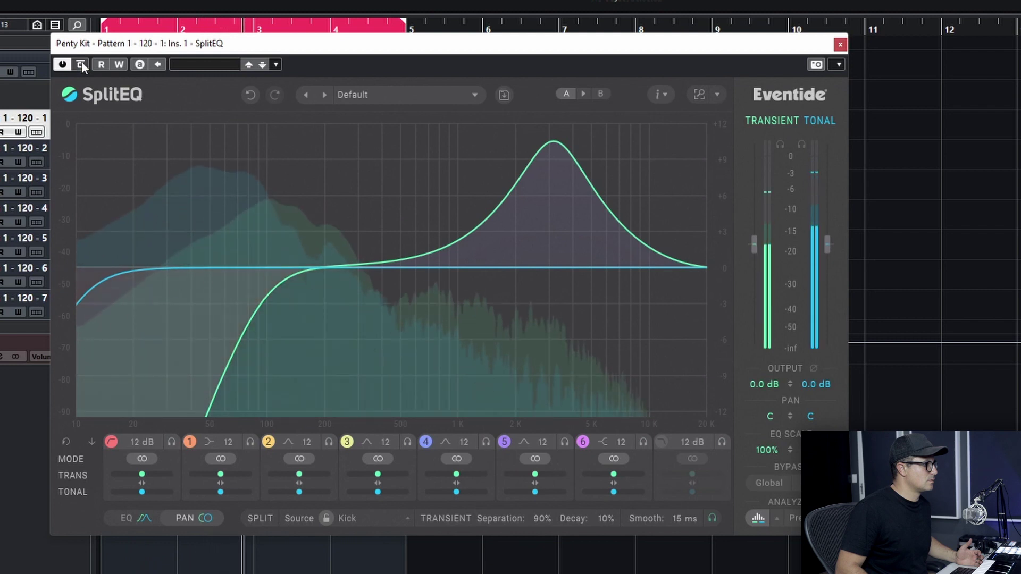
{"action": "left_click", "coordinate": [81, 62]}
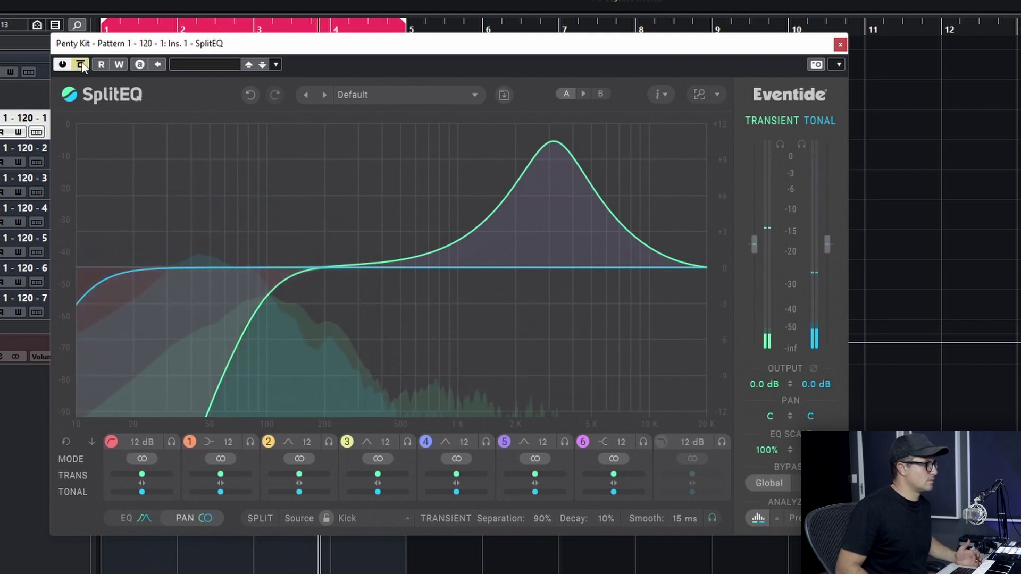
{"action": "left_click", "coordinate": [81, 62]}
{"action": "left_click", "coordinate": [82, 62]}
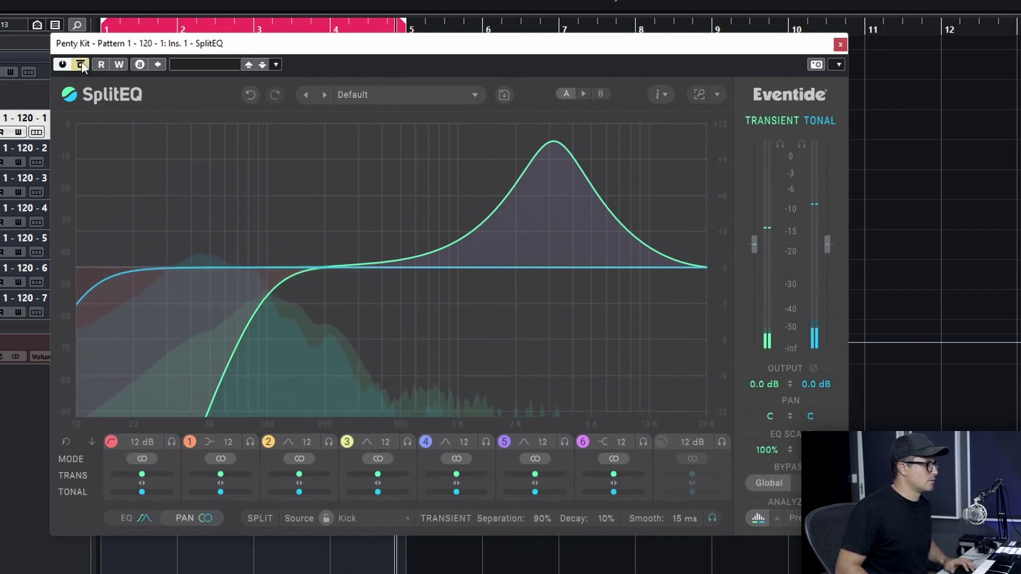
{"action": "left_click", "coordinate": [82, 63]}
{"action": "key", "text": "space"}
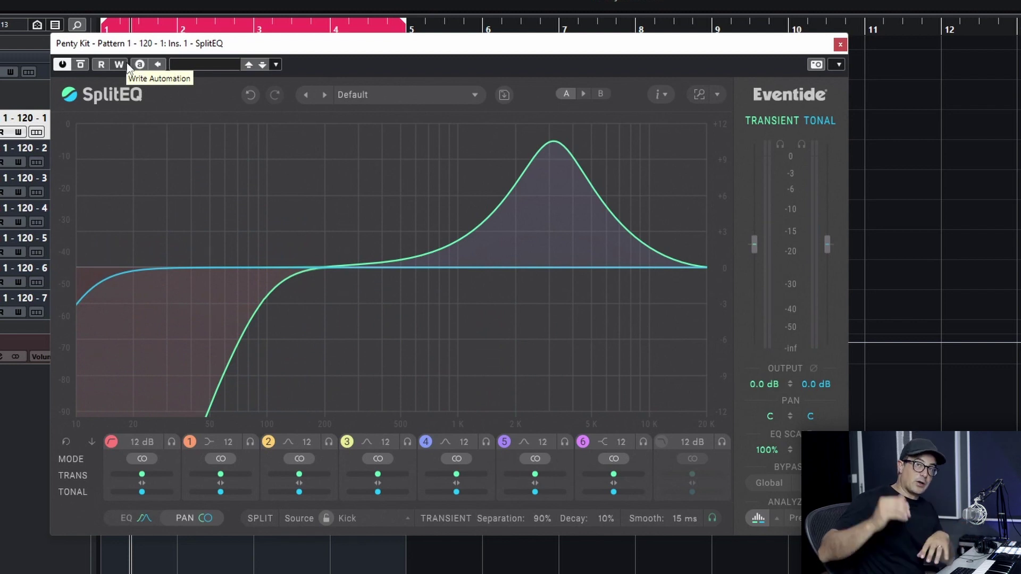
Step: Play the kick once more and reset all of its EQ bands
{"action": "key", "text": "space"}
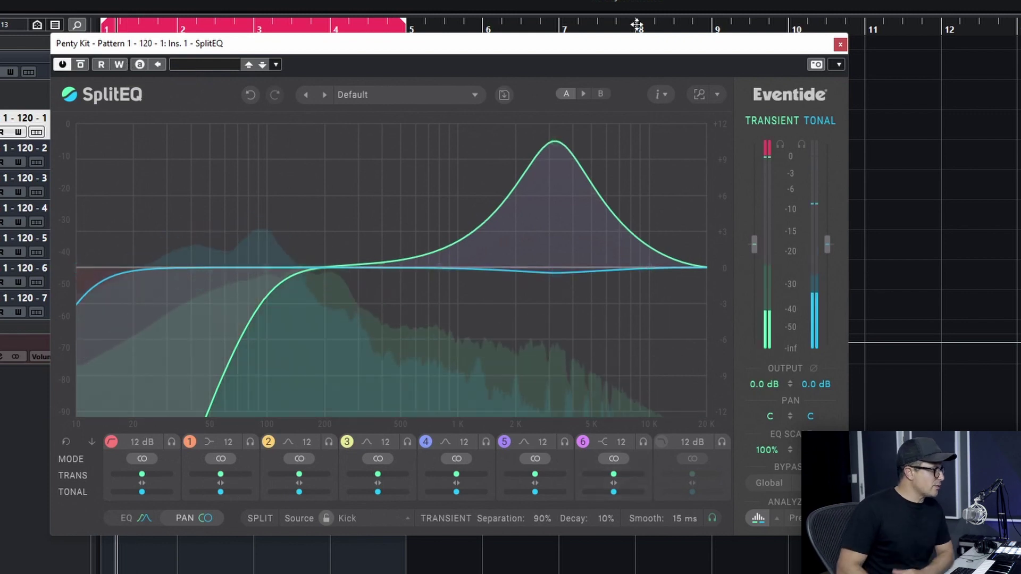
{"action": "left_click", "coordinate": [66, 442]}
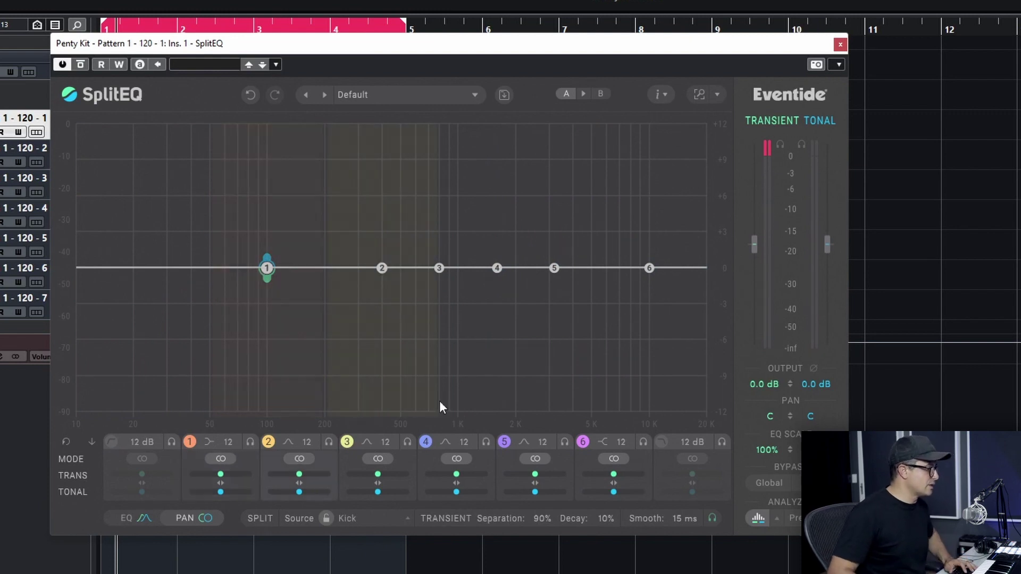
Step: Play the kick with only its transients soloed and set the transient decay to 37%
{"action": "key", "text": "space"}
{"action": "key", "text": "space"}
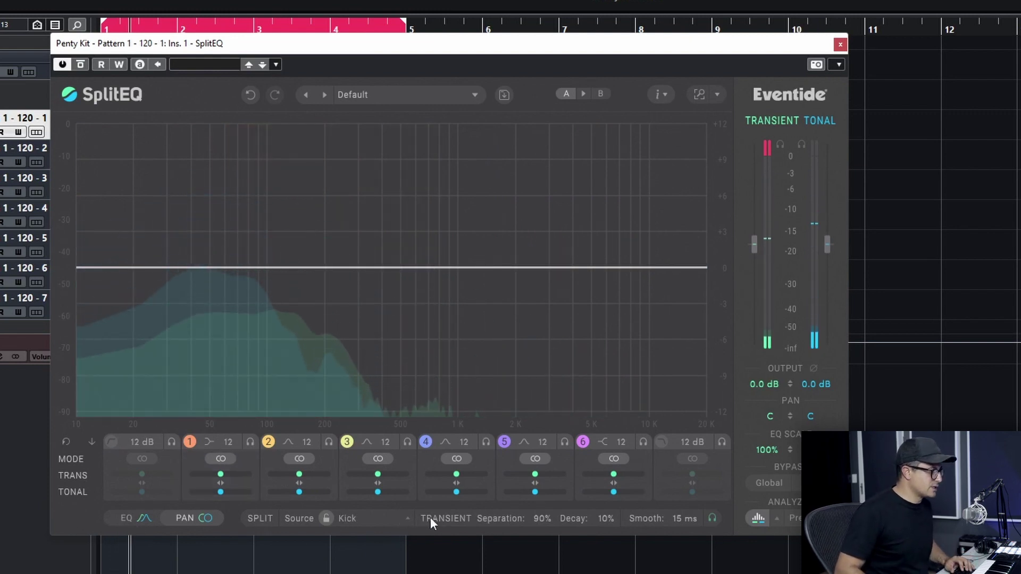
{"action": "left_click", "coordinate": [778, 144]}
{"action": "key", "text": "space"}
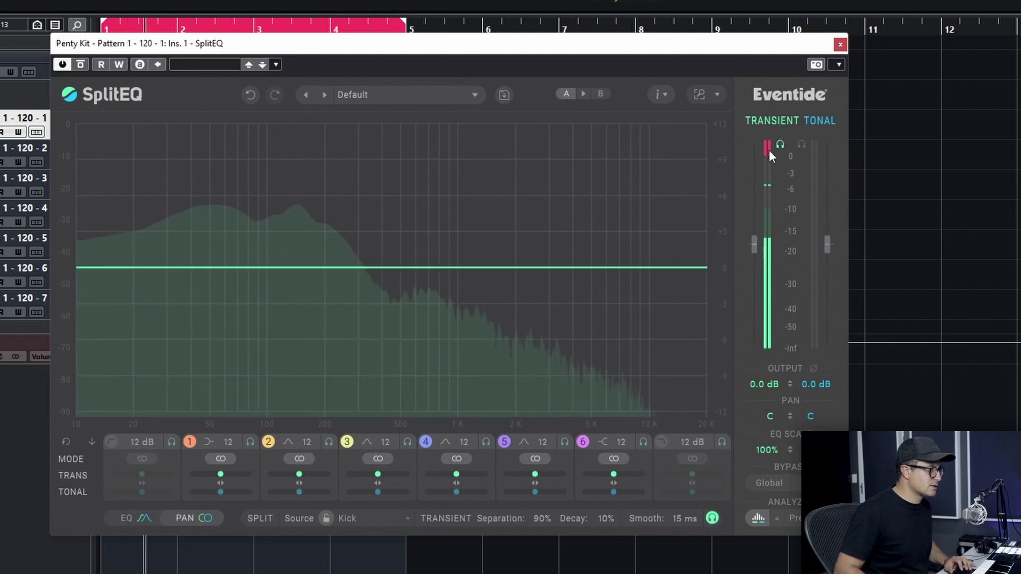
{"action": "left_click_drag", "start_coordinate": [573, 520], "coordinate": [609, 534]}
{"action": "double_click", "coordinate": [679, 521]}
{"action": "key", "text": "Return"}
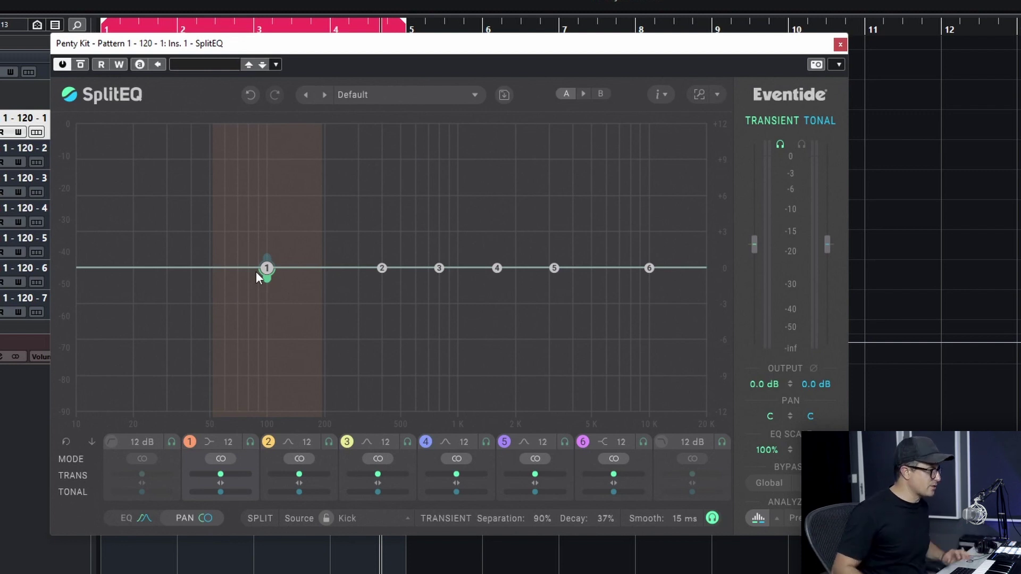
Step: Shift band 1's transient node to about 24 Hz, boost band 2's transients about 5 dB near 95 Hz, and play the kick
{"action": "left_click_drag", "start_coordinate": [384, 276], "coordinate": [360, 273]}
{"action": "left_click_drag", "start_coordinate": [265, 278], "coordinate": [143, 281]}
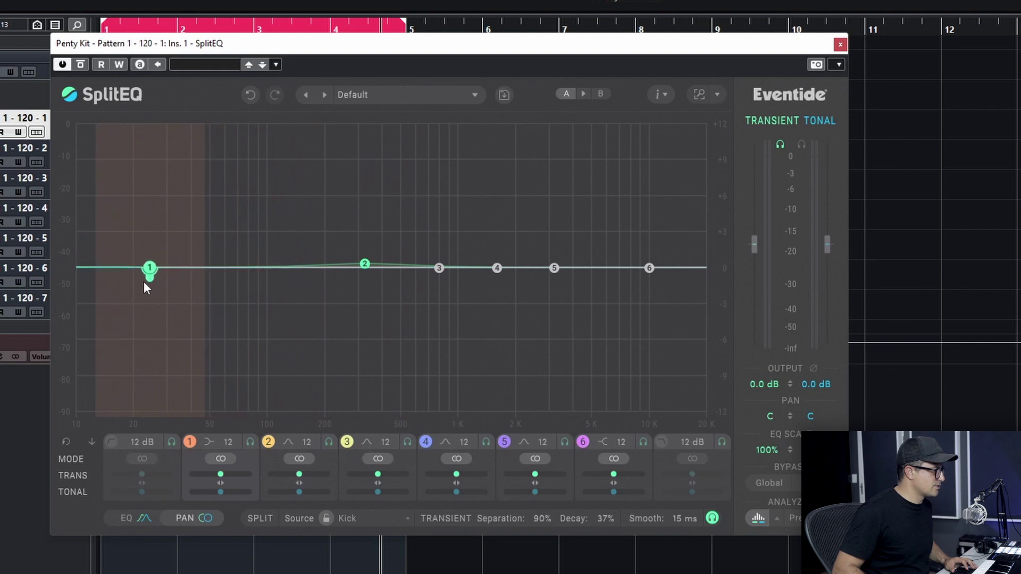
{"action": "mouse_move", "coordinate": [371, 270]}
{"action": "left_mouse_down"}
{"action": "mouse_move", "coordinate": [364, 247]}
{"action": "mouse_move", "coordinate": [309, 253]}
{"action": "mouse_move", "coordinate": [259, 227]}
{"action": "mouse_move", "coordinate": [247, 234]}
{"action": "mouse_move", "coordinate": [246, 213]}
{"action": "mouse_move", "coordinate": [273, 210]}
{"action": "mouse_move", "coordinate": [267, 221]}
{"action": "mouse_move", "coordinate": [263, 207]}
{"action": "left_mouse_up"}
{"action": "key", "text": "space"}
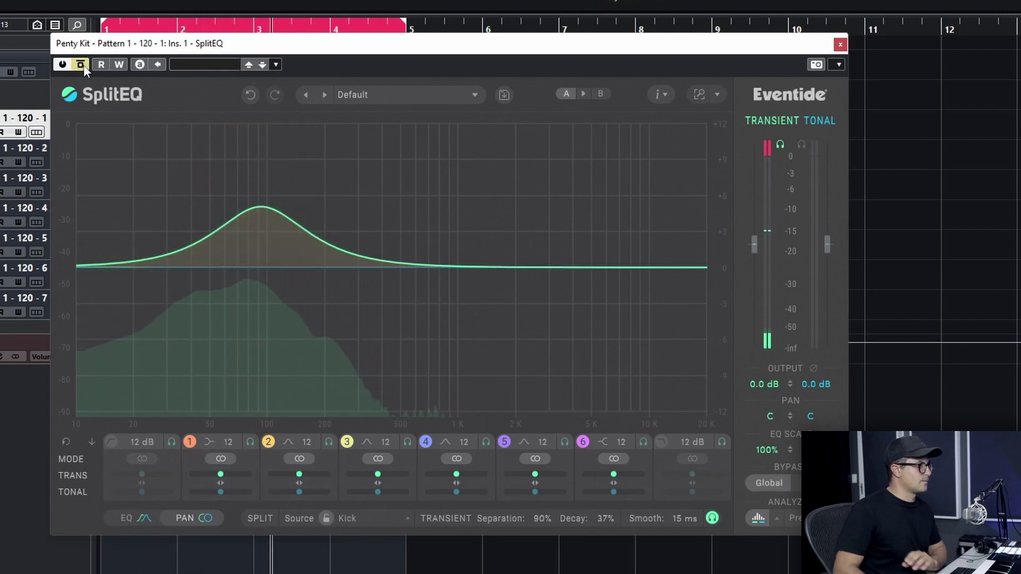
Step: Set the transient decay to 29% with the transient solo turned off, and lower both the transient and tonal outputs to -2.0 dB
{"action": "left_click_drag", "start_coordinate": [603, 520], "coordinate": [615, 546]}
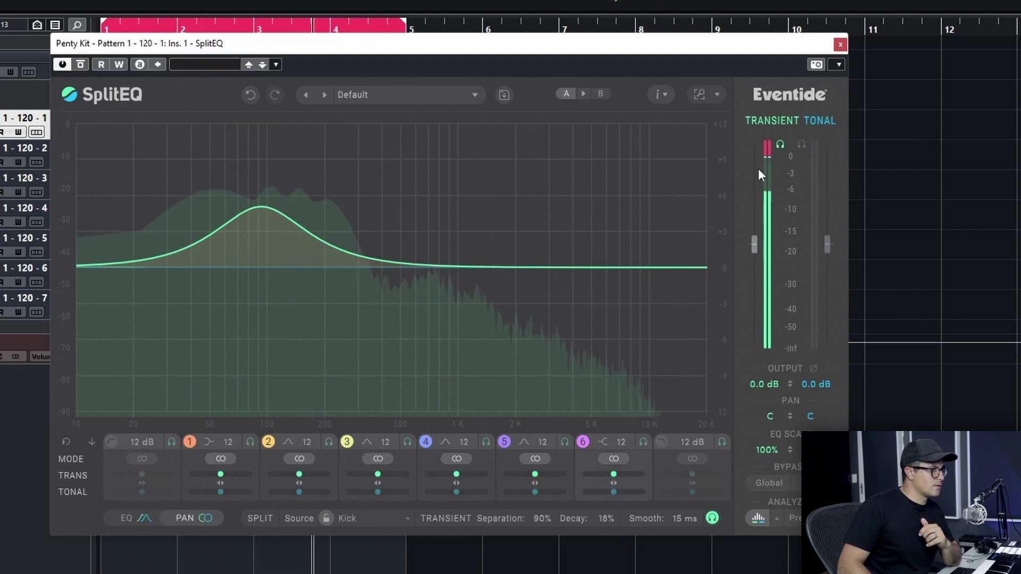
{"action": "left_click", "coordinate": [780, 145]}
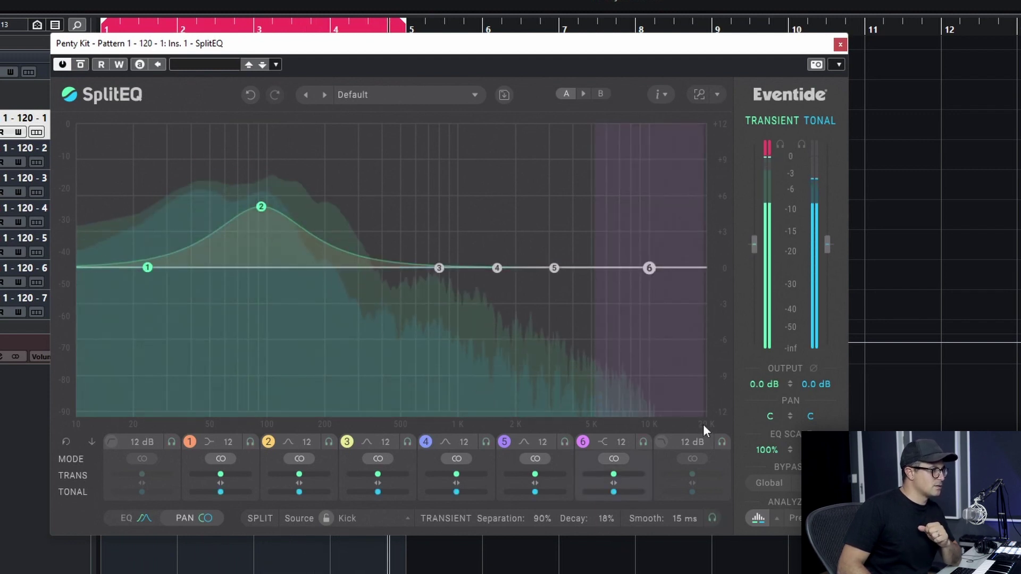
{"action": "left_click_drag", "start_coordinate": [619, 524], "coordinate": [615, 507]}
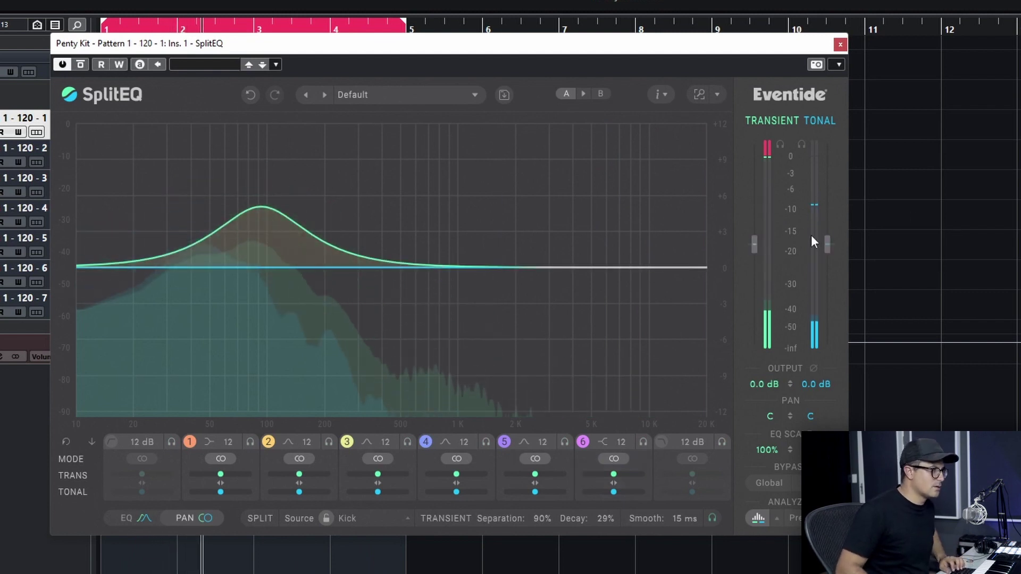
{"action": "scroll", "coordinate": [753, 257], "scroll_direction": "down", "scroll_amount": 4}
{"action": "scroll", "coordinate": [824, 248], "scroll_direction": "down", "scroll_amount": 4}
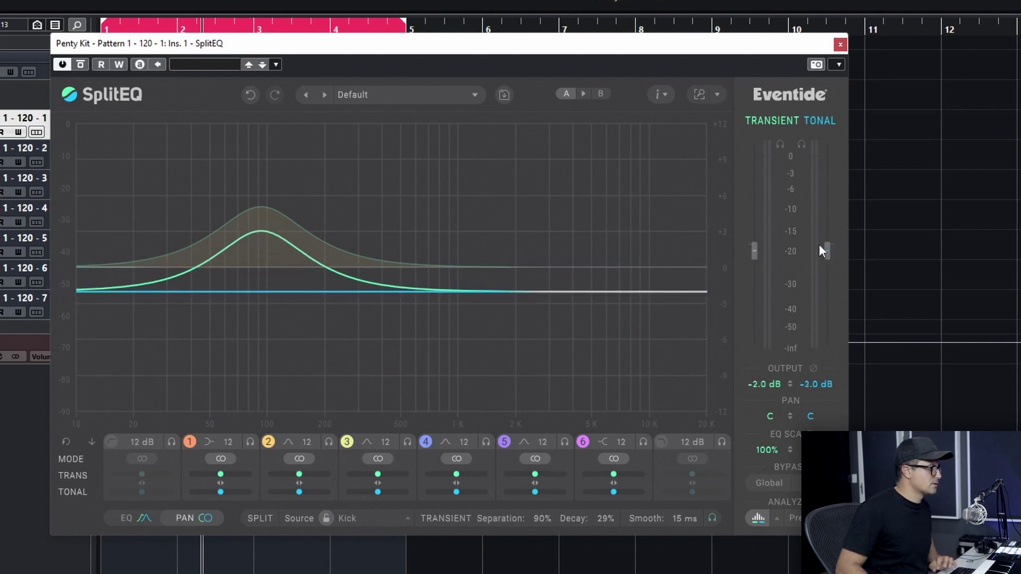
Step: Compare the processed kick with the bypassed sound during playback, and set only the tonal output to 0.2 dB
{"action": "key", "text": "space"}
{"action": "left_click", "coordinate": [80, 65]}
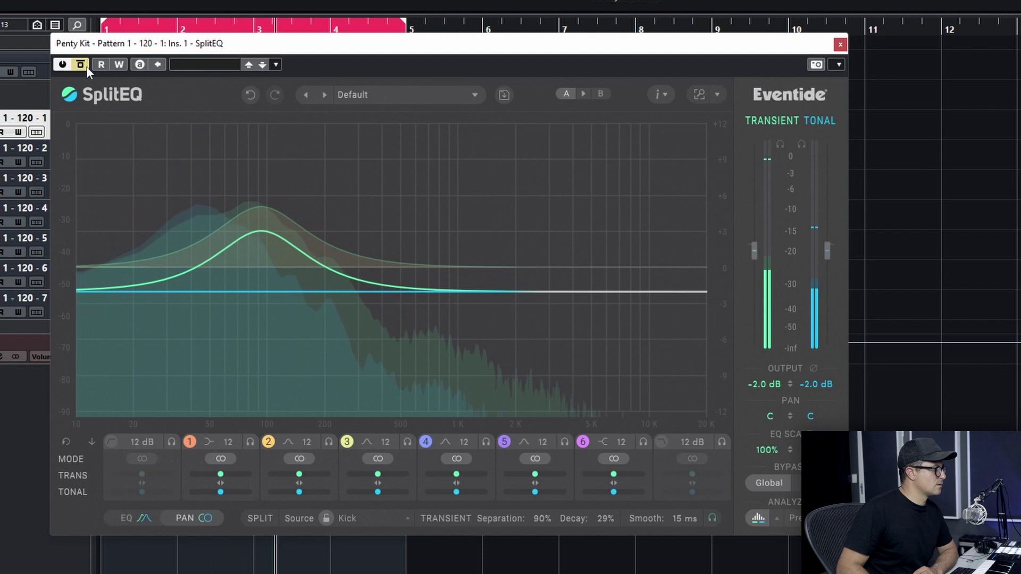
{"action": "left_click", "coordinate": [83, 65]}
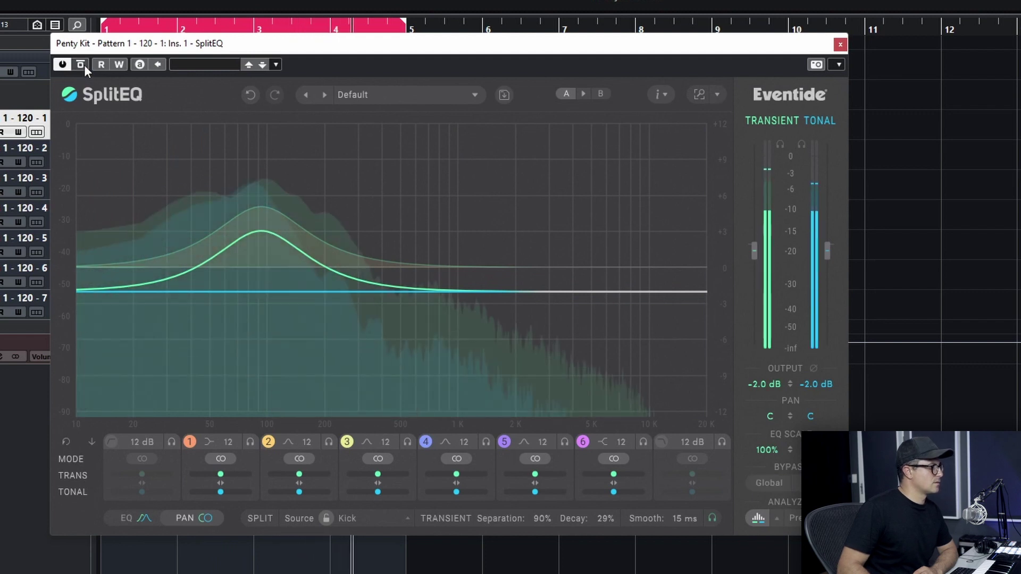
{"action": "left_click", "coordinate": [82, 65]}
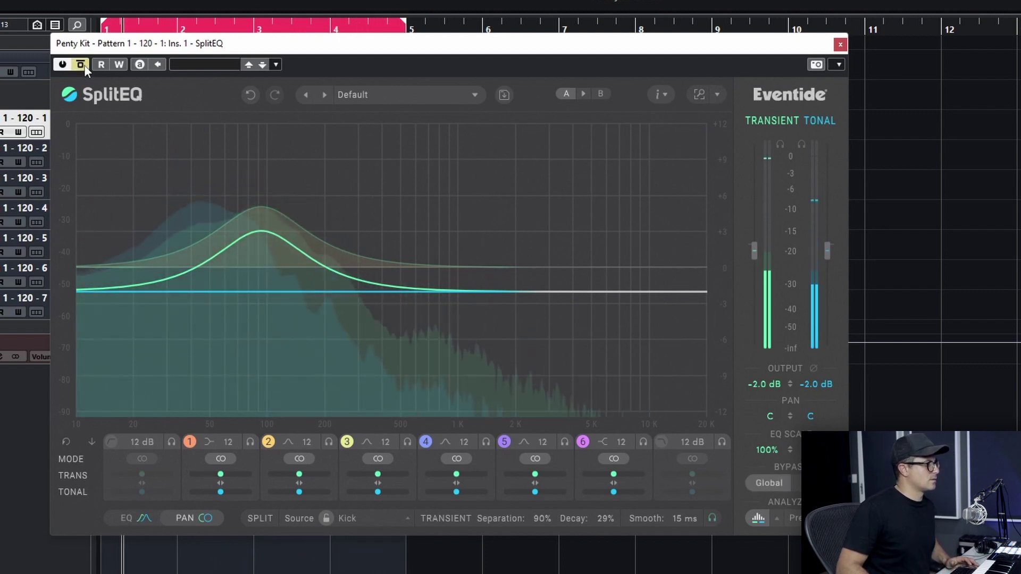
{"action": "left_click", "coordinate": [84, 65]}
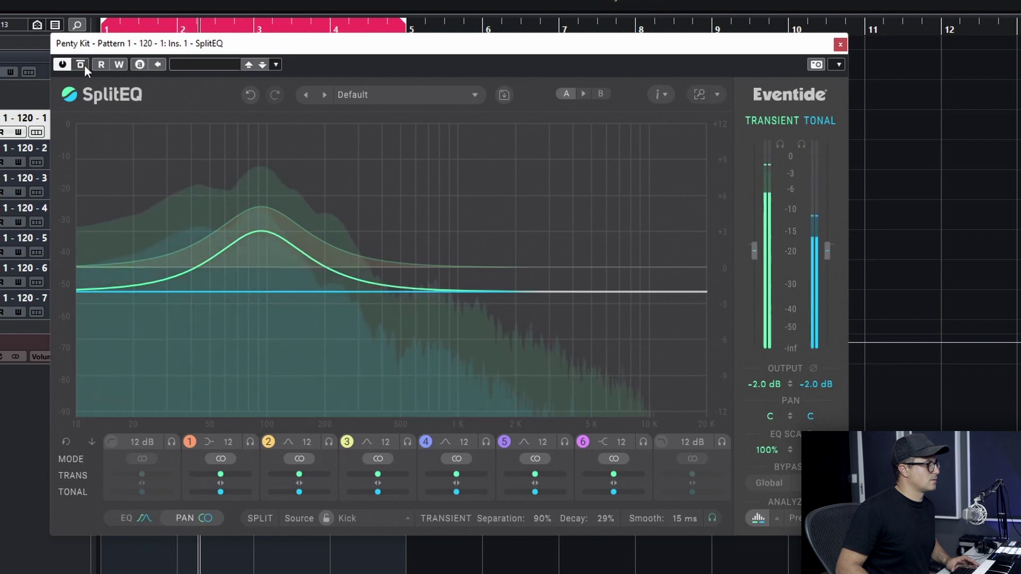
{"action": "left_click_drag", "start_coordinate": [827, 251], "coordinate": [828, 248]}
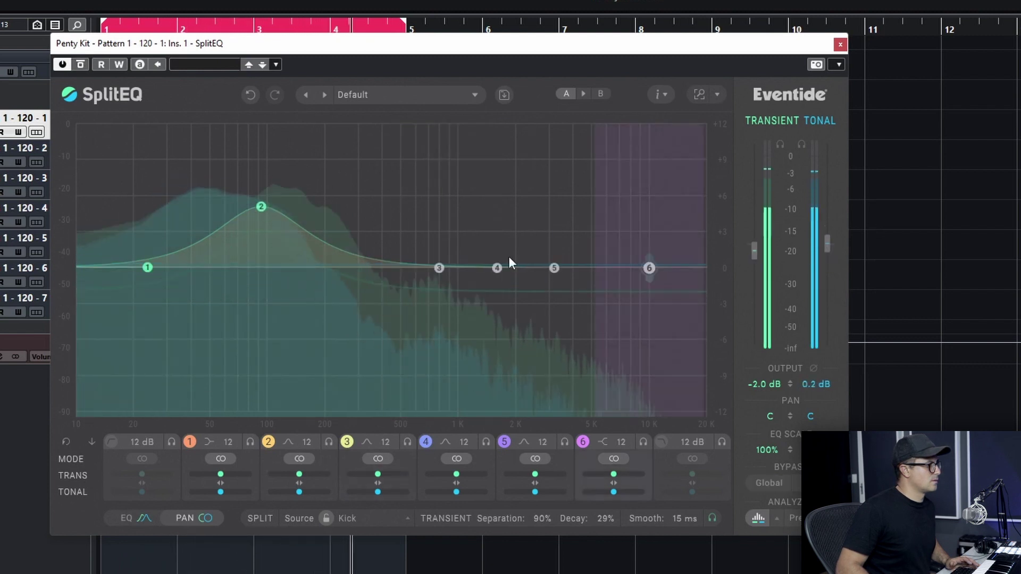
{"action": "key", "text": "space"}
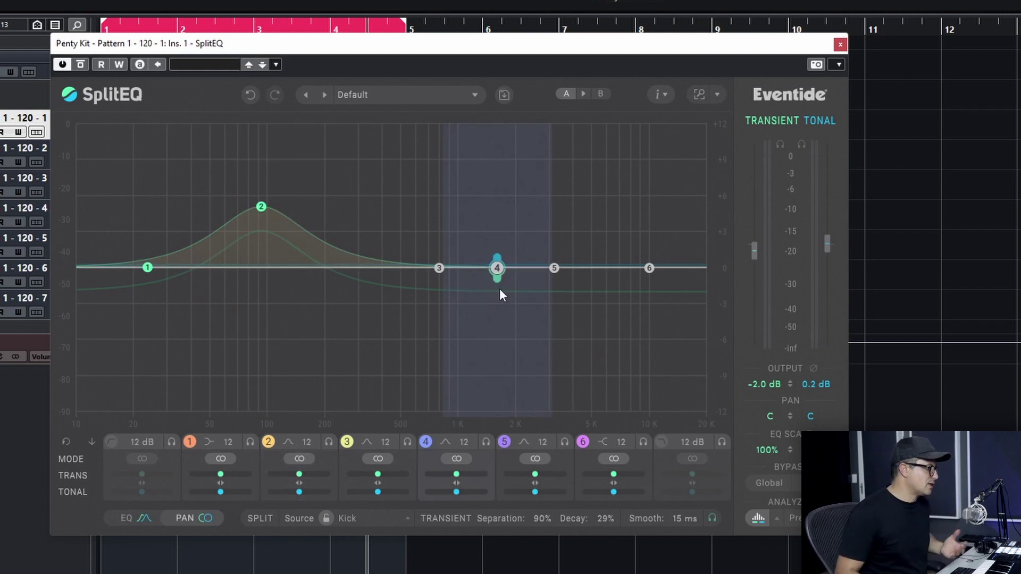
Step: Reduce band 2's transient boost to about 1.3 dB and cut band 3's transients by about 7 dB near 330 Hz
{"action": "left_click_drag", "start_coordinate": [257, 209], "coordinate": [257, 257]}
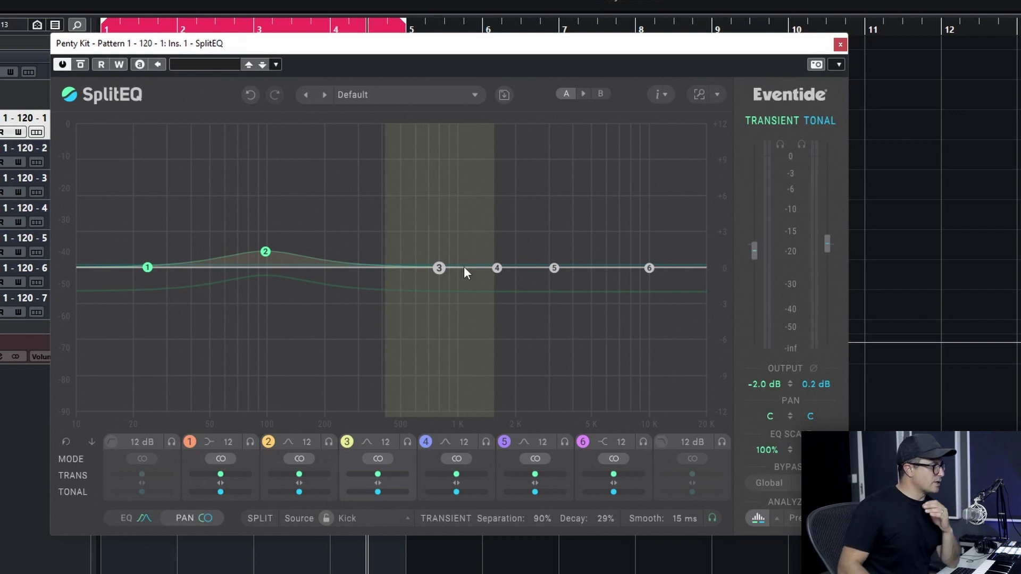
{"action": "left_click_drag", "start_coordinate": [443, 272], "coordinate": [365, 362]}
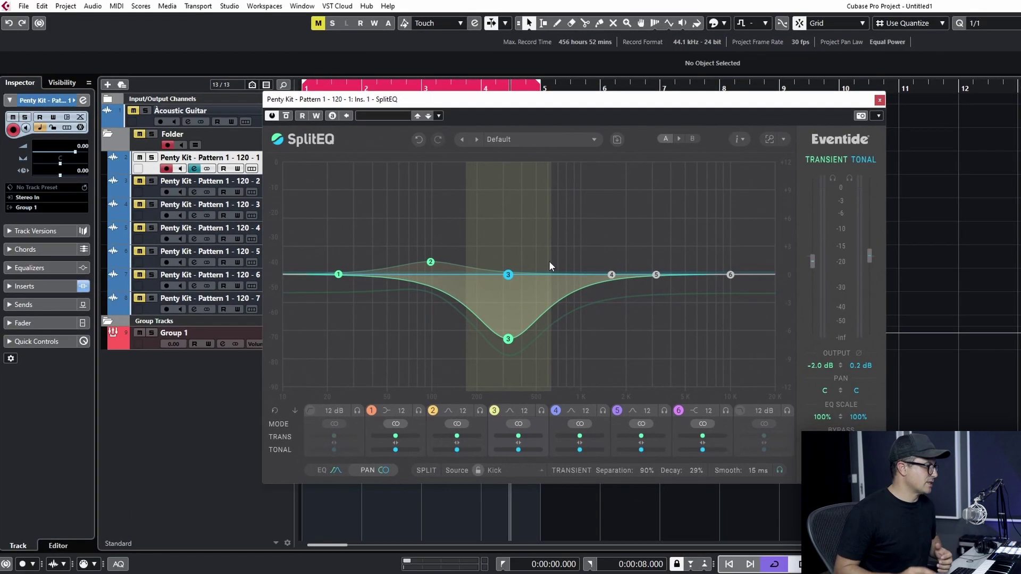
Step: Close the kick's SplitEQ, bypass the inserts on the Penty Kit - Pattern 1 - 120 - 1 track, and solo the drum folder
{"action": "left_click", "coordinate": [840, 44]}
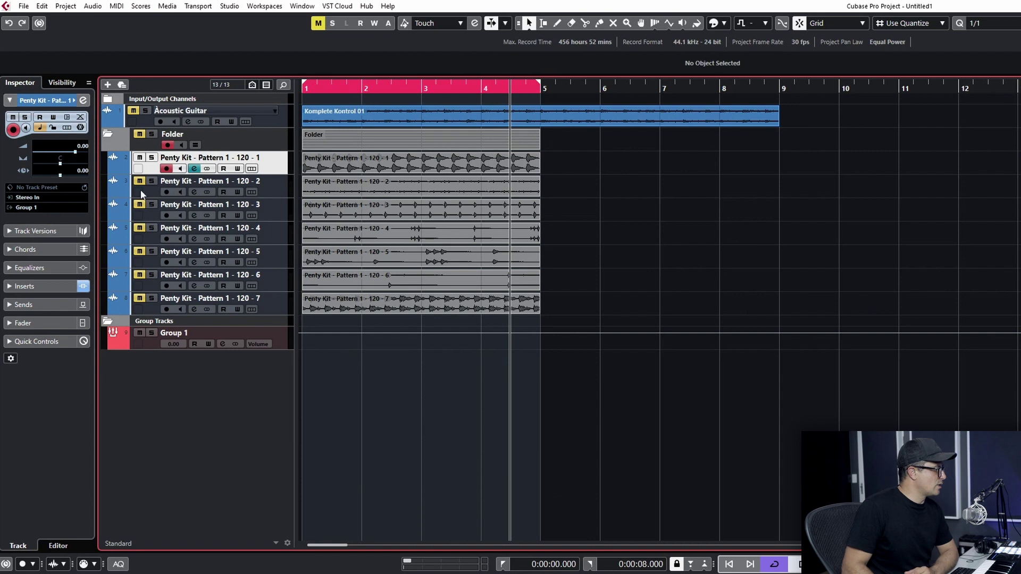
{"action": "left_click", "coordinate": [192, 169]}
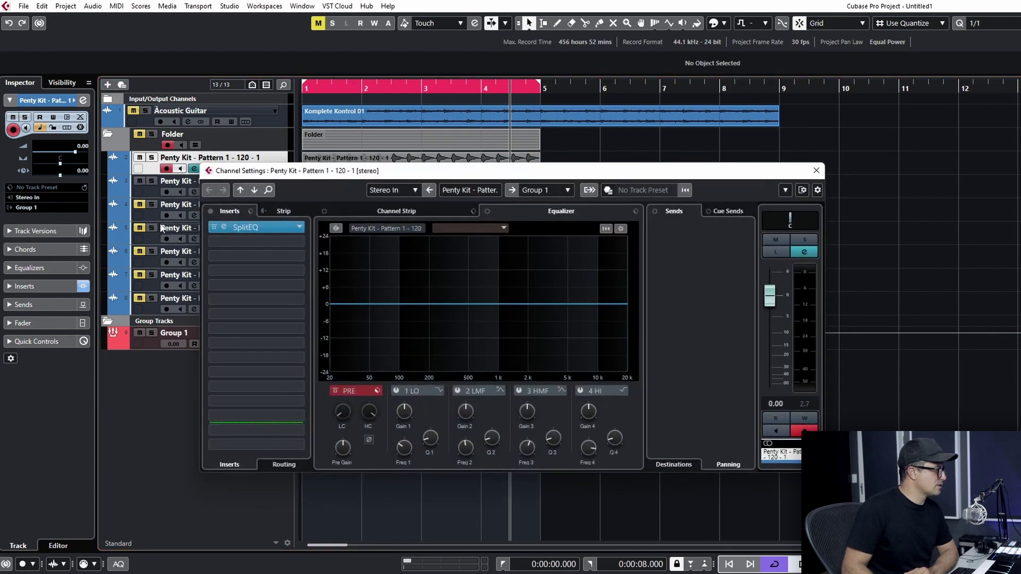
{"action": "key", "text": "Escape"}
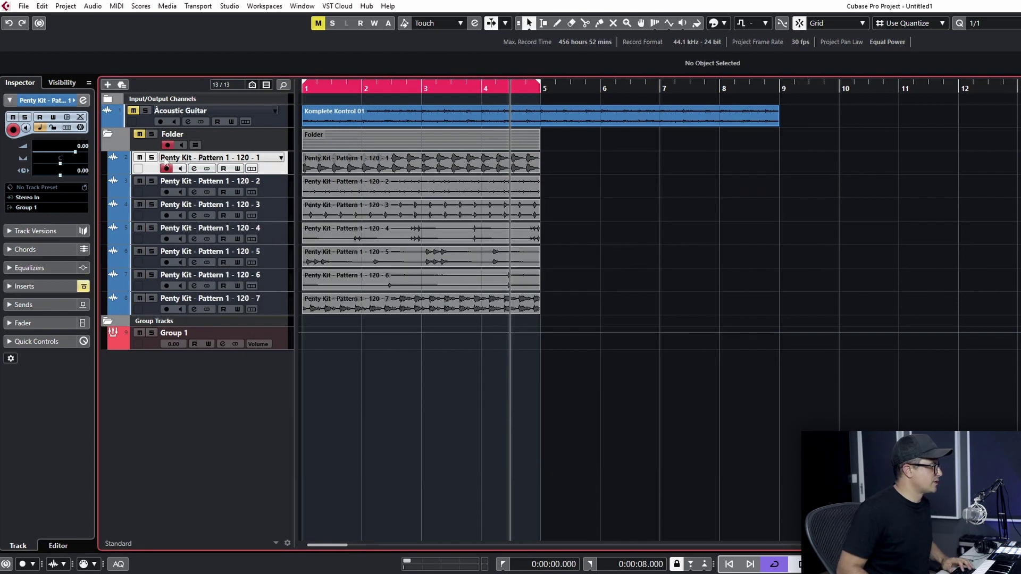
{"action": "left_click", "coordinate": [152, 135]}
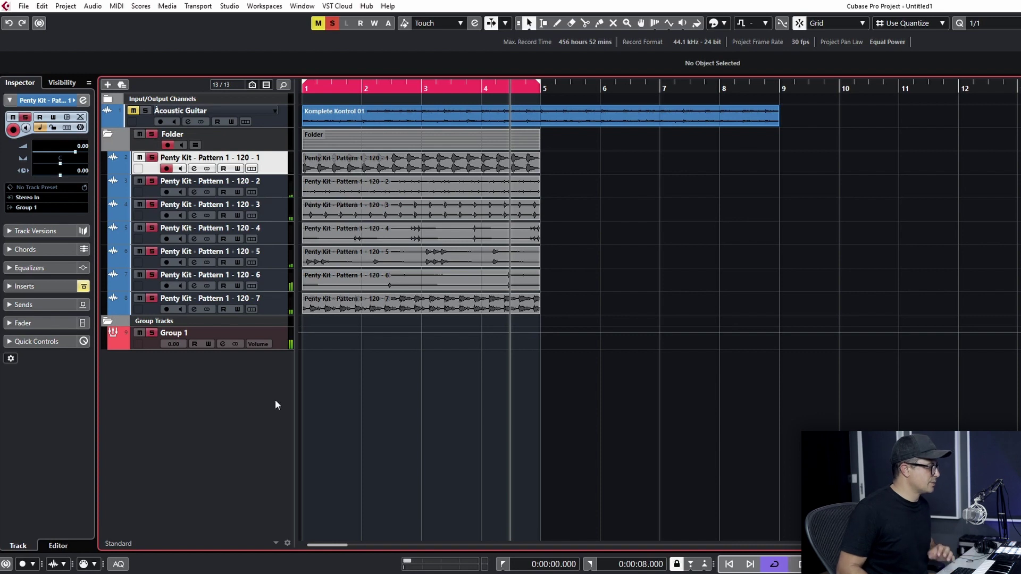
Step: Insert SplitEQ in the first insert slot of the Group 1 channel
{"action": "left_click", "coordinate": [283, 340]}
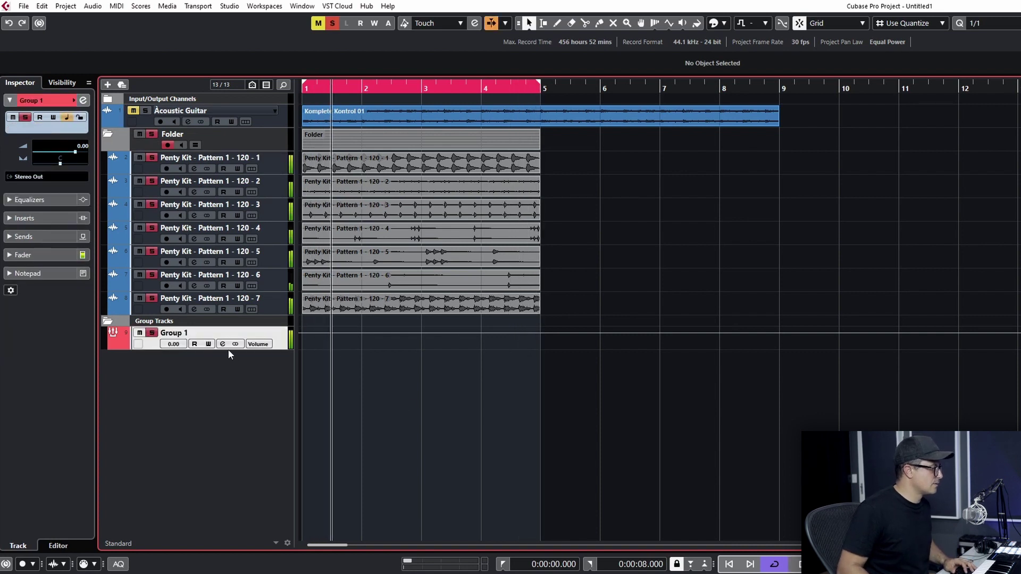
{"action": "key", "text": "e"}
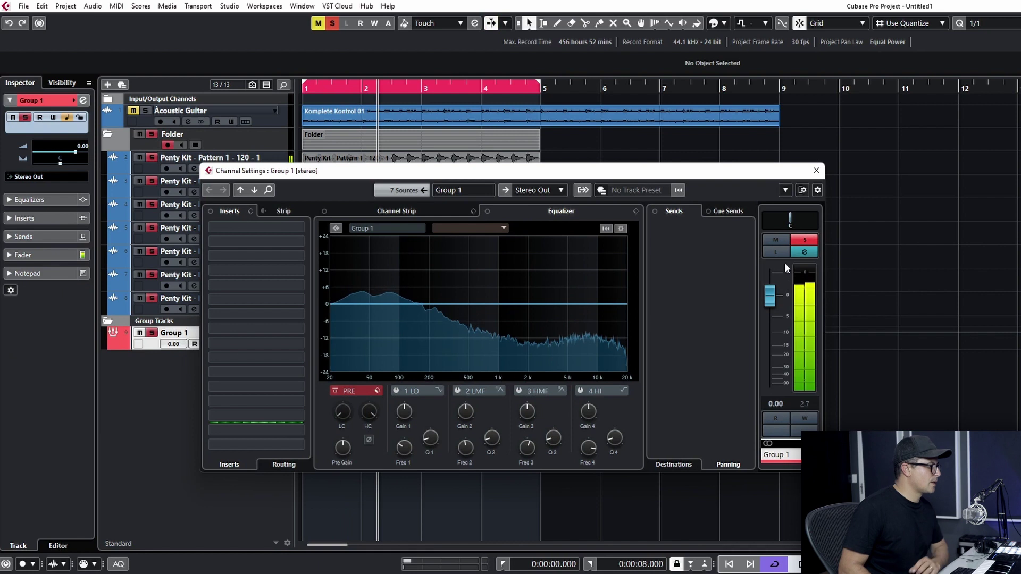
{"action": "left_click_drag", "start_coordinate": [503, 170], "coordinate": [616, 162]}
{"action": "left_click", "coordinate": [392, 213]}
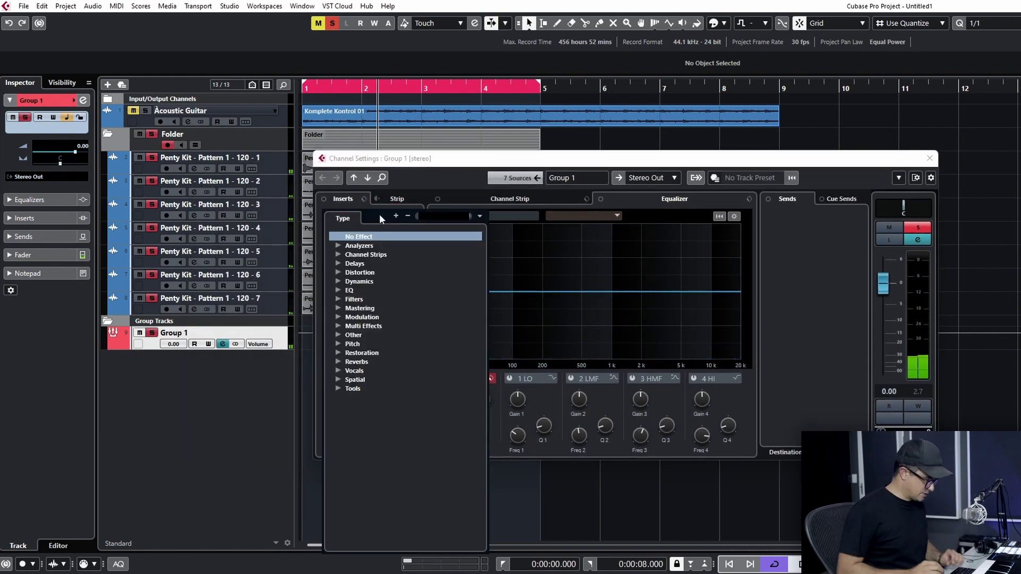
{"action": "type", "text": "split"}
{"action": "key", "text": "Return"}
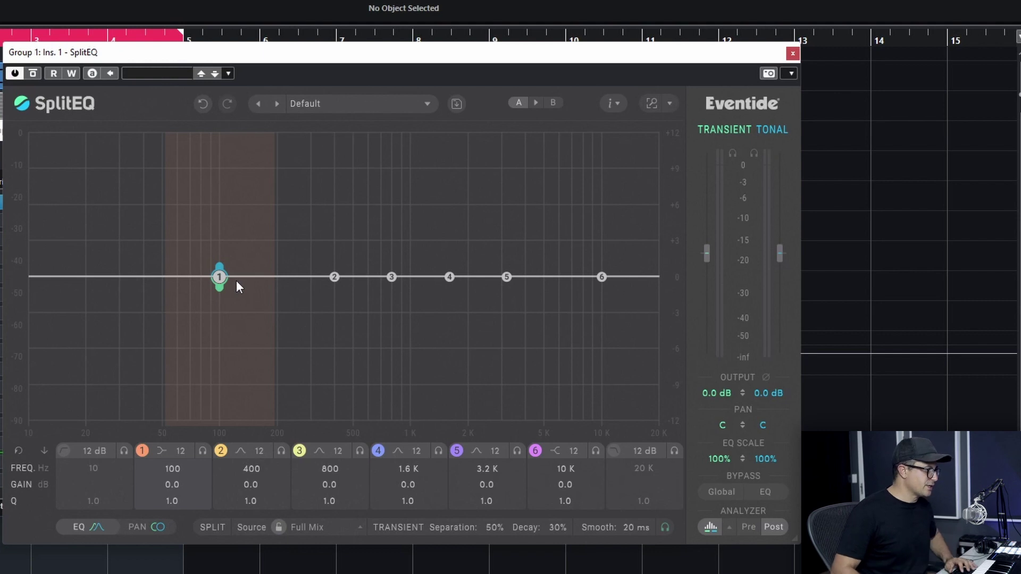
Step: Try the Full Drum Set split source while the drums play, and switch the source back to Full Mix
{"action": "key", "text": "space"}
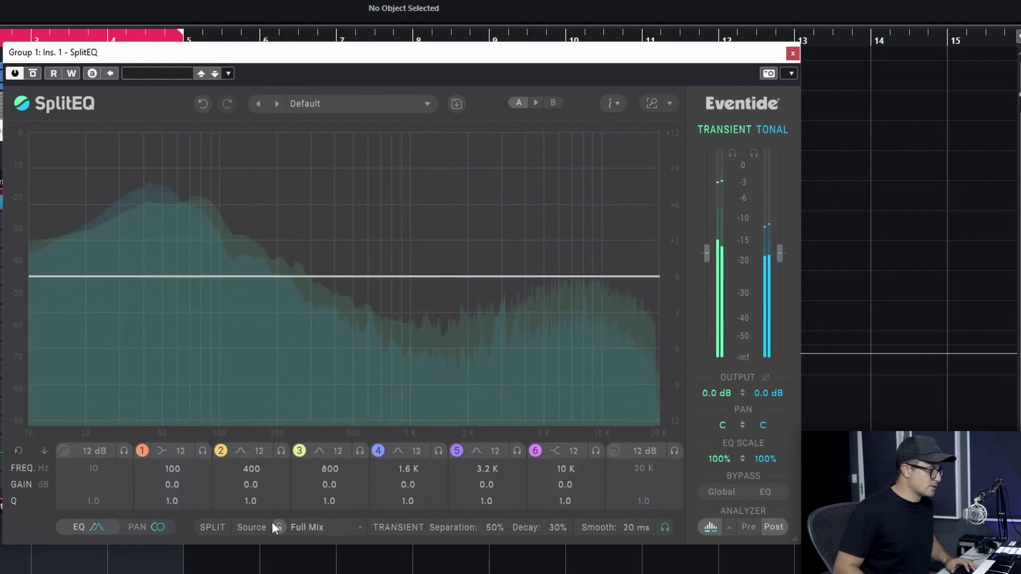
{"action": "left_click", "coordinate": [320, 525]}
{"action": "left_click", "coordinate": [425, 538]}
{"action": "left_click", "coordinate": [307, 525]}
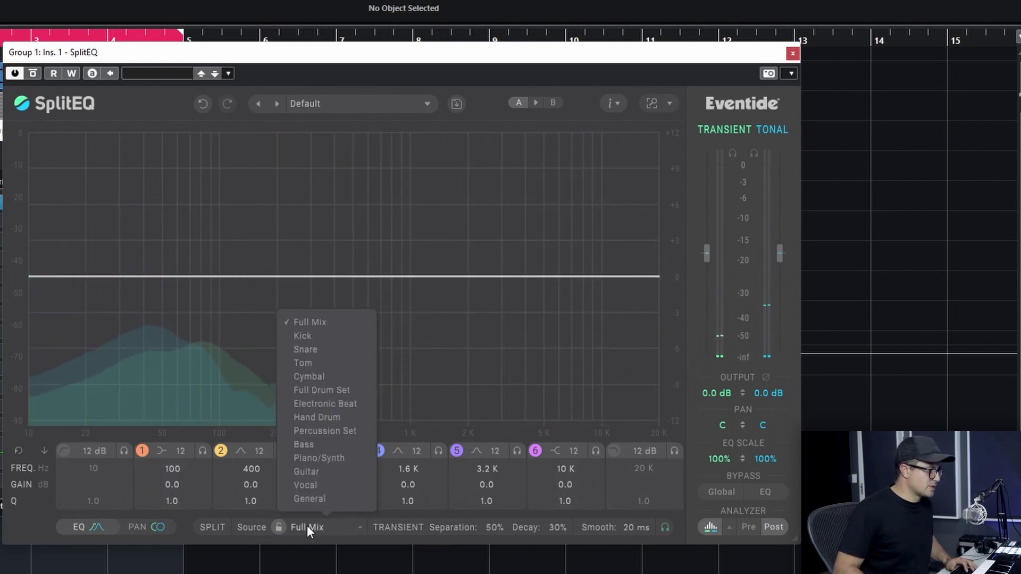
{"action": "left_click", "coordinate": [324, 391]}
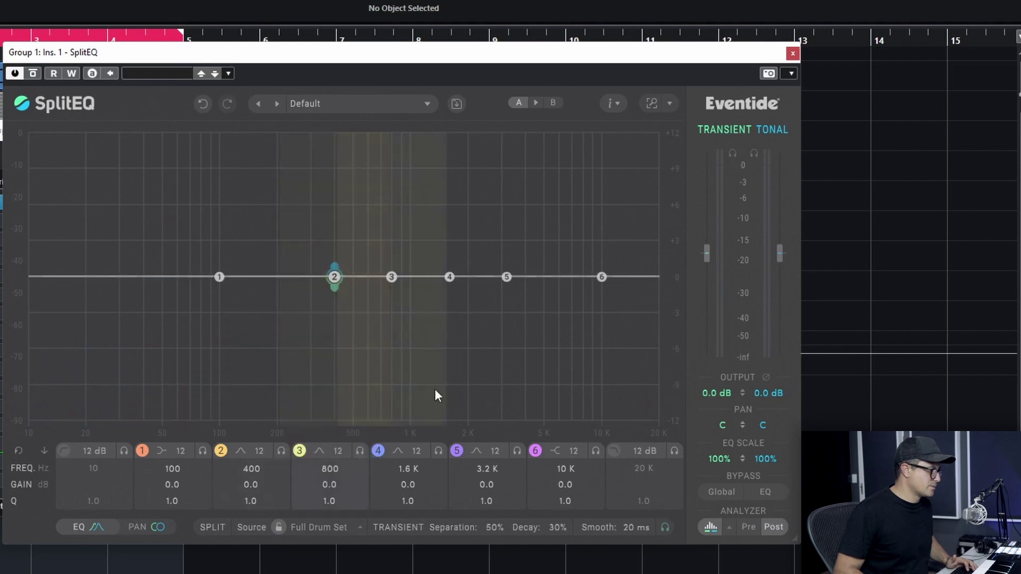
{"action": "left_click", "coordinate": [330, 529]}
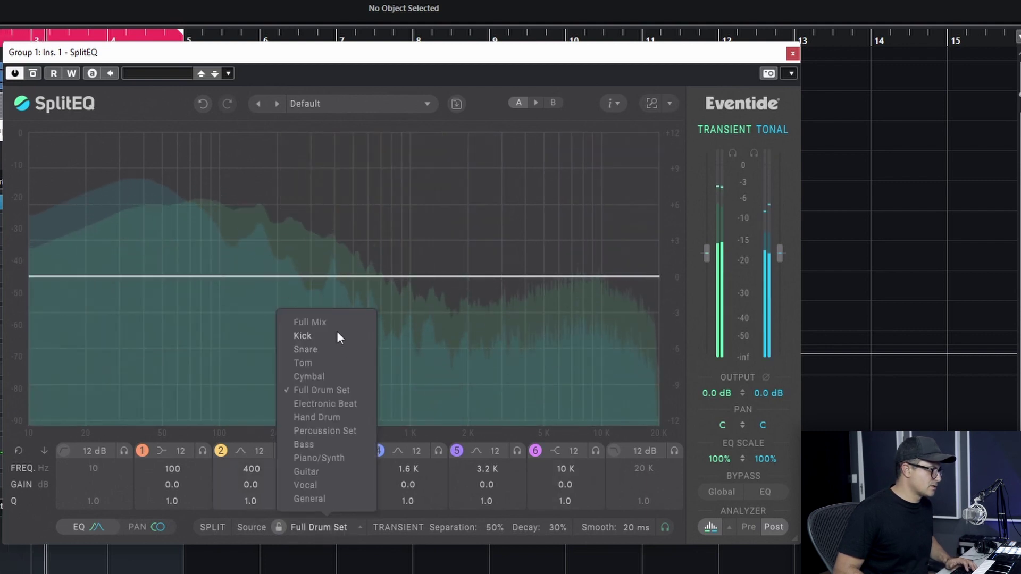
{"action": "left_click", "coordinate": [319, 322]}
{"action": "key", "text": "space"}
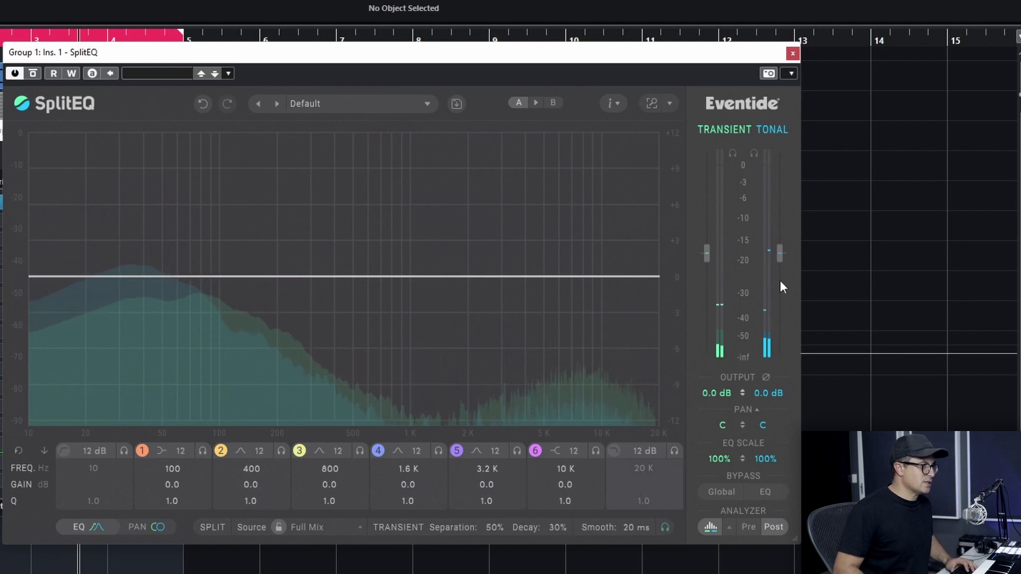
Step: Solo the drum group's transients and set the split separation to 72%, decay to 31% and smoothing to 19 ms
{"action": "left_click", "coordinate": [732, 153]}
{"action": "key", "text": "space"}
{"action": "mouse_move", "coordinate": [552, 525]}
{"action": "left_mouse_down"}
{"action": "mouse_move", "coordinate": [554, 540]}
{"action": "mouse_move", "coordinate": [563, 528]}
{"action": "left_mouse_up"}
{"action": "scroll", "coordinate": [564, 528], "scroll_direction": "up", "scroll_amount": 13}
{"action": "scroll", "coordinate": [499, 528], "scroll_direction": "up", "scroll_amount": 20}
{"action": "scroll", "coordinate": [638, 528], "scroll_direction": "down", "scroll_amount": 1}
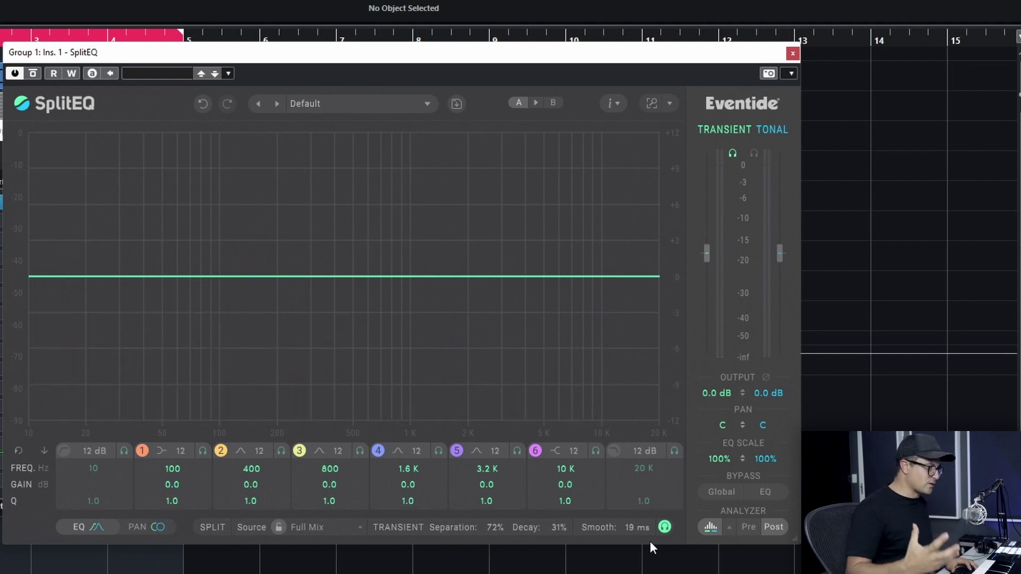
Step: Play the drum group's isolated transients and turn off the transient solo
{"action": "key", "text": "space"}
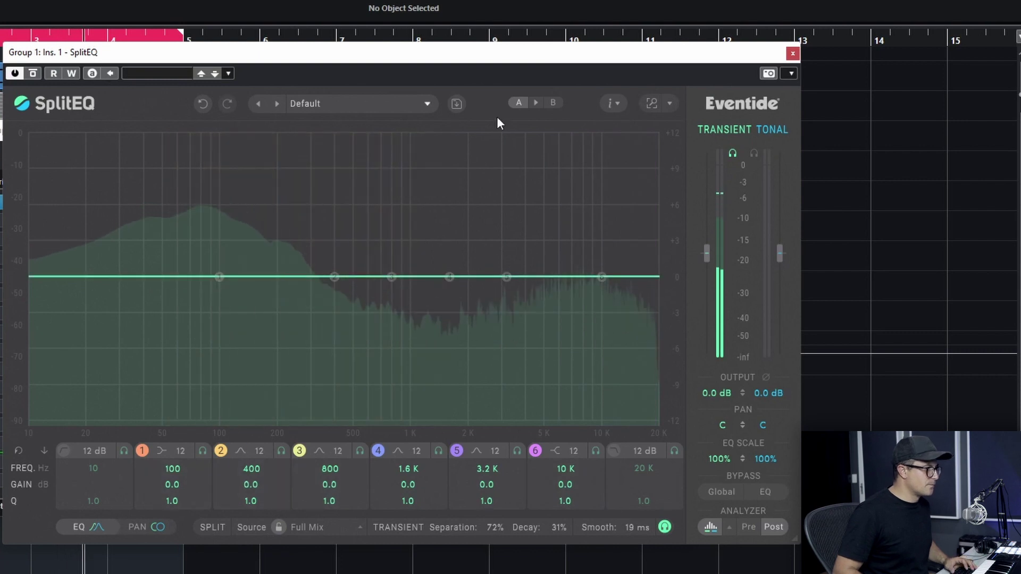
{"action": "left_click", "coordinate": [727, 151]}
{"action": "key", "text": "space"}
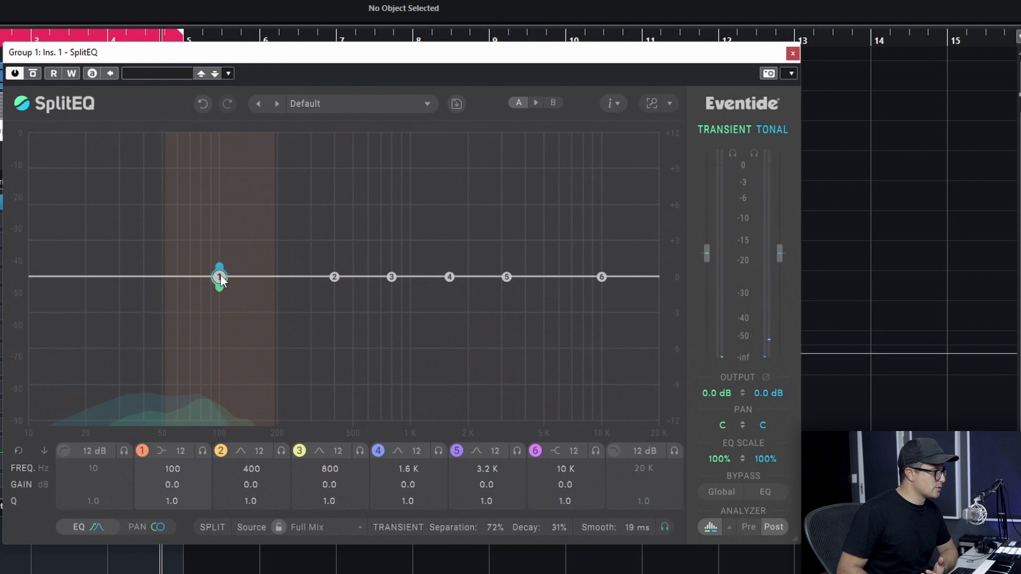
Step: Set band 1 on the drum group to 81 Hz, boosting its transients 1.0 dB and cutting its tonal part 4.9 dB
{"action": "left_click_drag", "start_coordinate": [221, 266], "coordinate": [233, 317]}
{"action": "left_click_drag", "start_coordinate": [233, 276], "coordinate": [231, 269]}
{"action": "left_click_drag", "start_coordinate": [240, 324], "coordinate": [238, 316]}
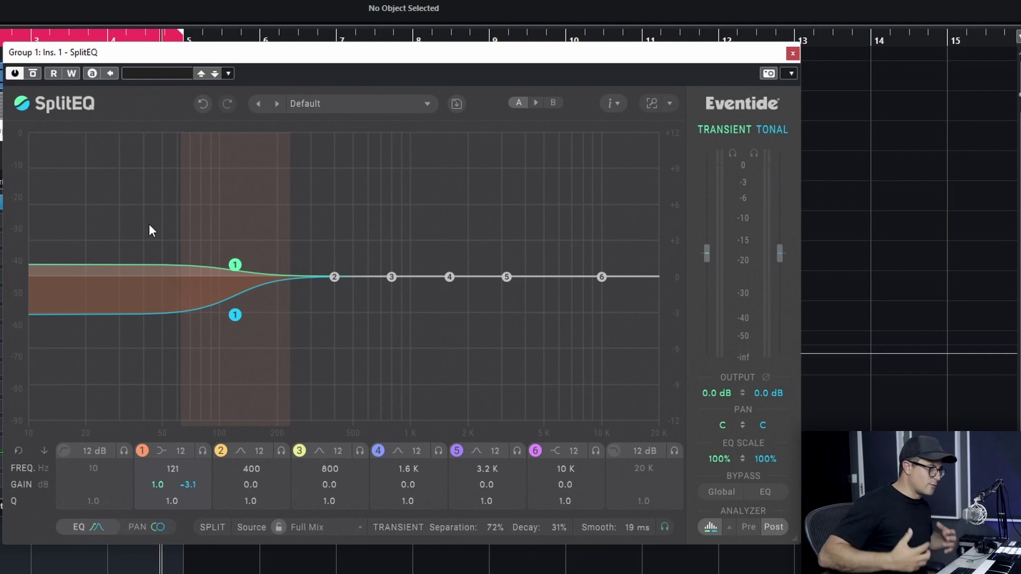
{"action": "key", "text": "space"}
{"action": "left_click_drag", "start_coordinate": [235, 315], "coordinate": [203, 337]}
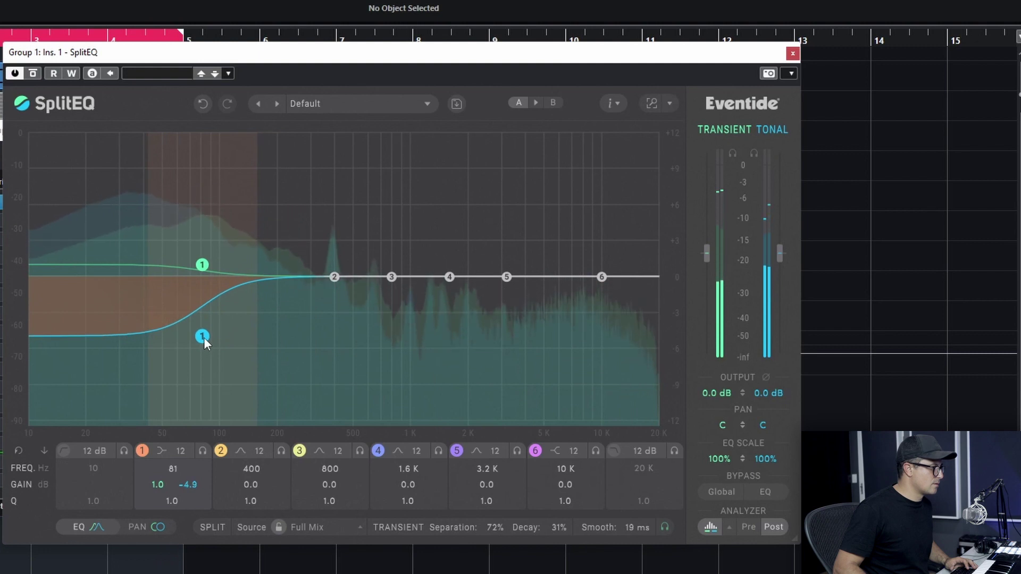
Step: Play the drum group and compare its sound with the SplitEQ effect bypassed and active
{"action": "key", "text": "space"}
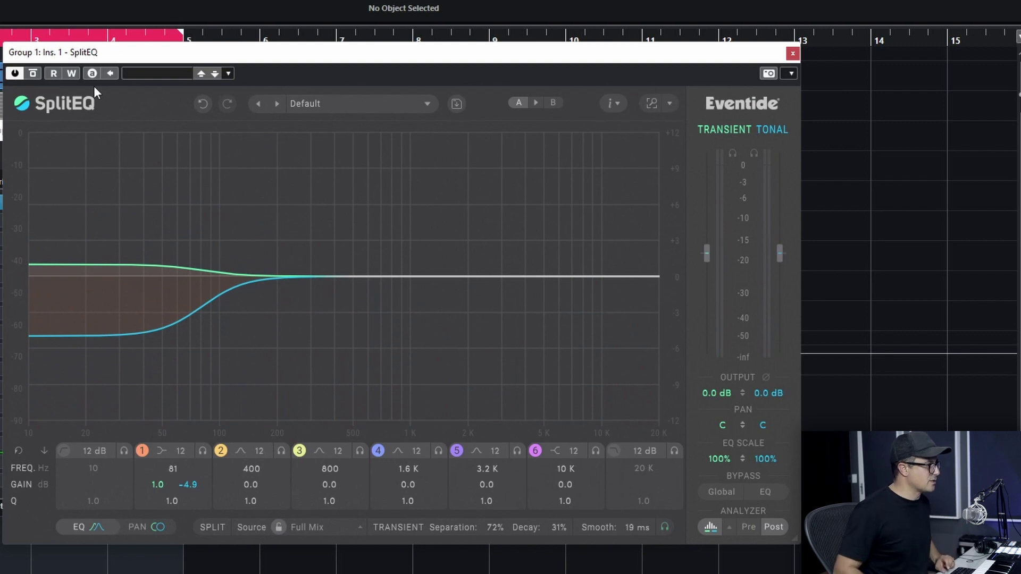
{"action": "key", "text": "space"}
{"action": "left_click", "coordinate": [33, 73]}
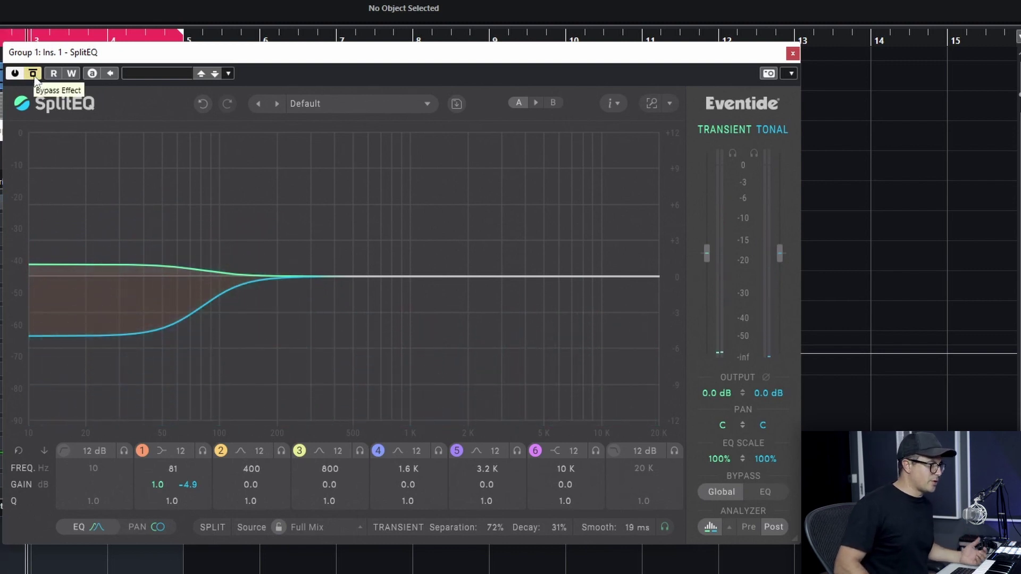
{"action": "left_click", "coordinate": [33, 74]}
Step: Set band 1 to 36 Hz with 0.2 dB transient and -8.5 dB tonal gain, and compare it against bypass during playback
{"action": "left_click_drag", "start_coordinate": [204, 342], "coordinate": [136, 380]}
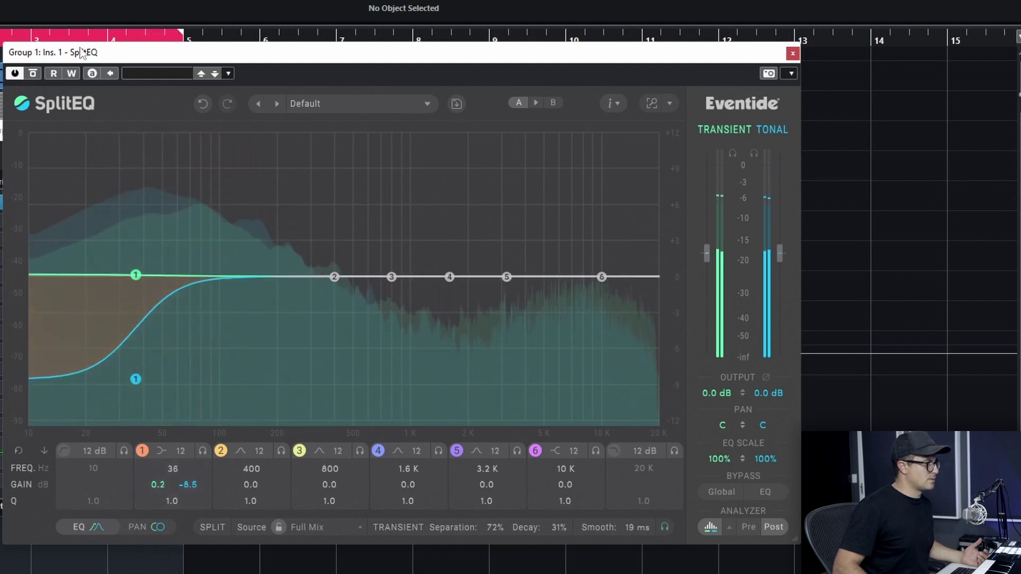
{"action": "left_click", "coordinate": [33, 74]}
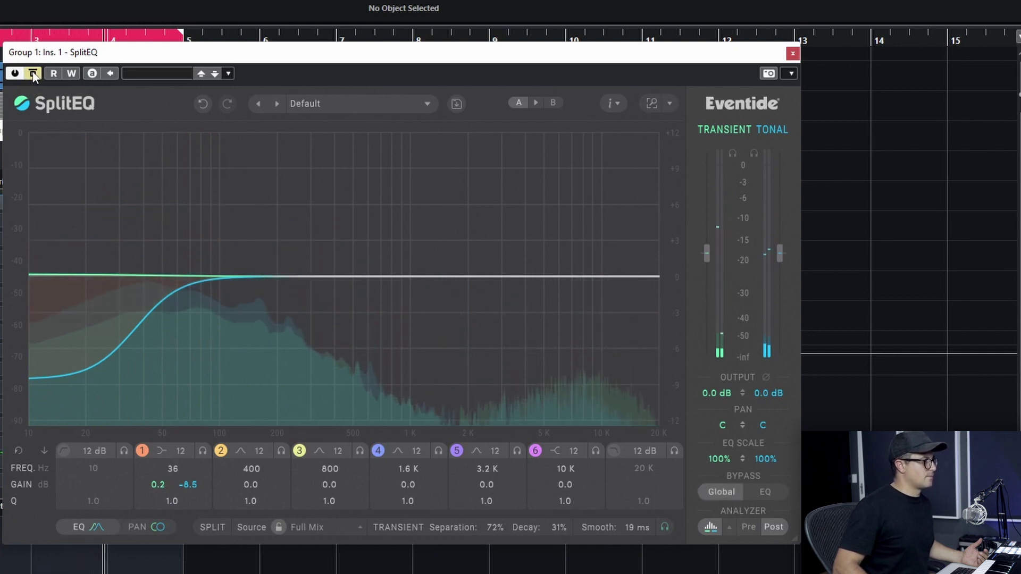
{"action": "left_click", "coordinate": [33, 74]}
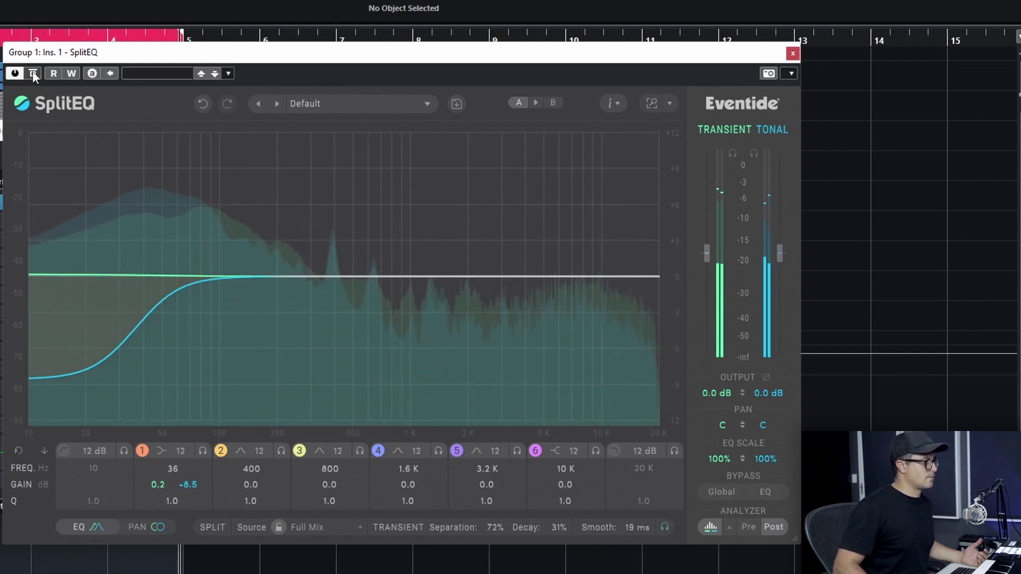
{"action": "key", "text": "space"}
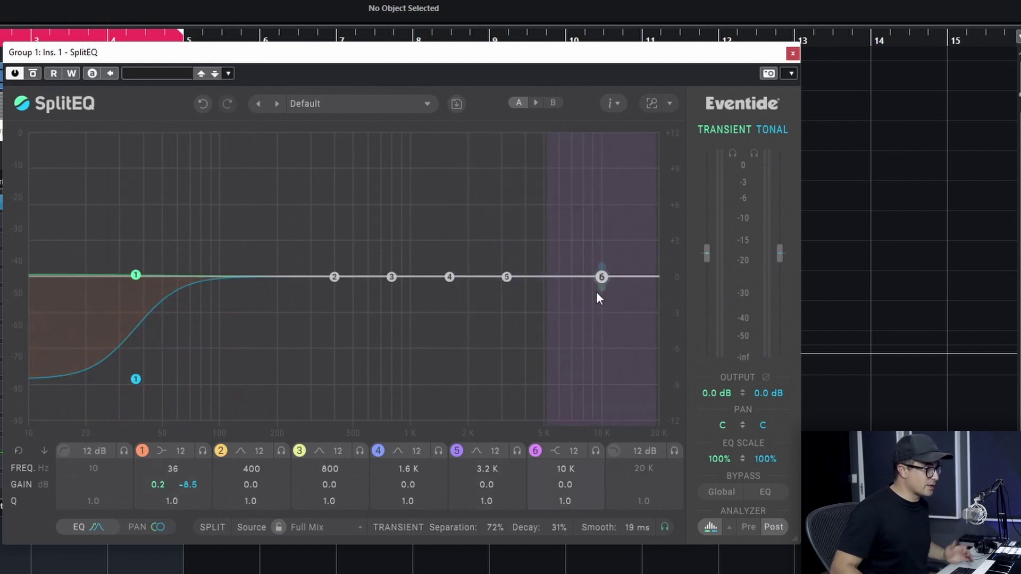
Step: Set band 6 on the drum group to 1.5 kHz, boosting only its transients by 3.9 dB while the drums play
{"action": "mouse_move", "coordinate": [600, 252]}
{"action": "left_mouse_down"}
{"action": "mouse_move", "coordinate": [494, 230]}
{"action": "mouse_move", "coordinate": [456, 245]}
{"action": "mouse_move", "coordinate": [486, 243]}
{"action": "left_mouse_up"}
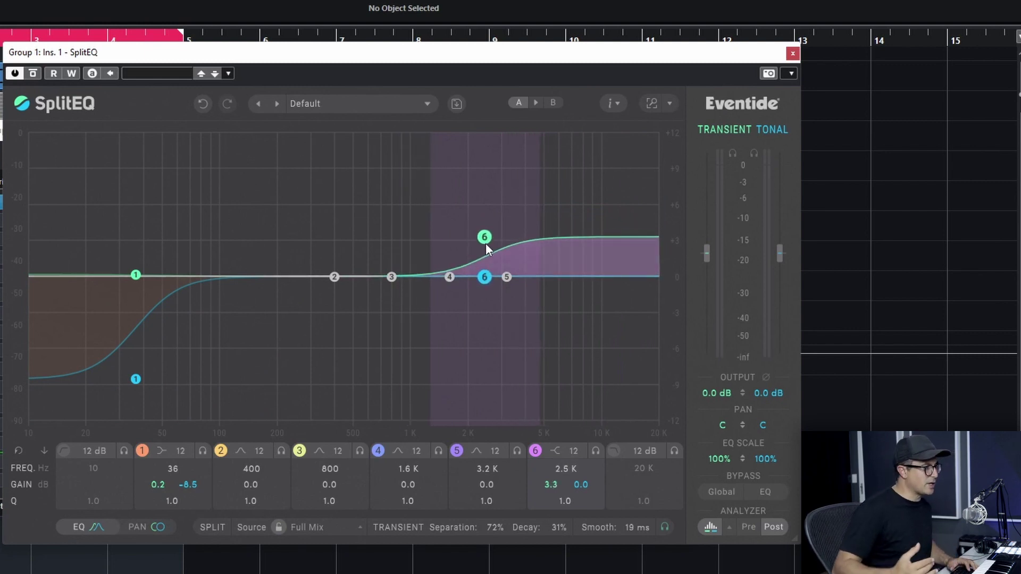
{"action": "key", "text": "space"}
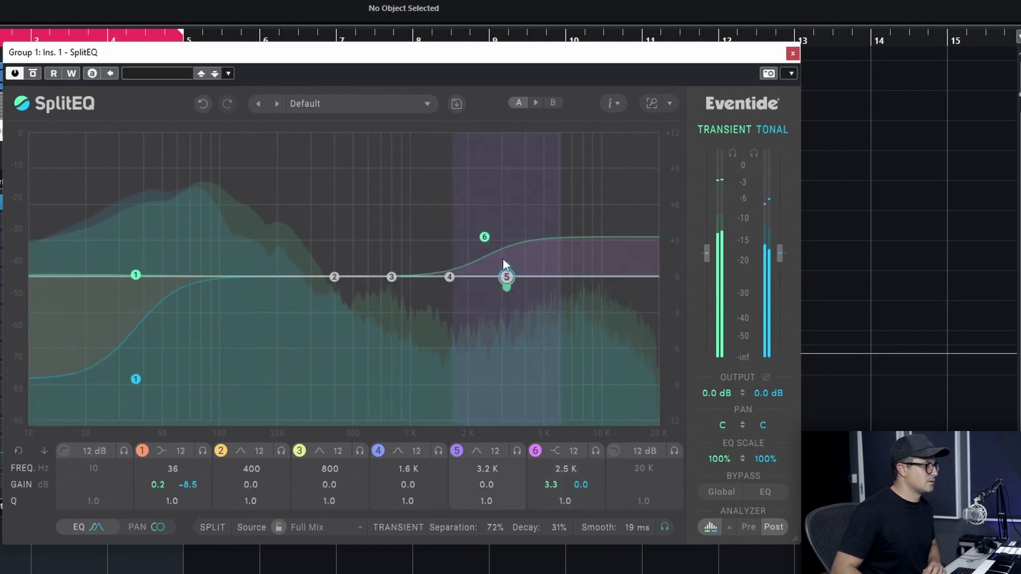
{"action": "left_click_drag", "start_coordinate": [484, 241], "coordinate": [438, 238]}
Step: Compare the drum group's band 1 and band 6 adjustments against the bypassed signal twice, leaving the effect active
{"action": "left_click", "coordinate": [33, 74]}
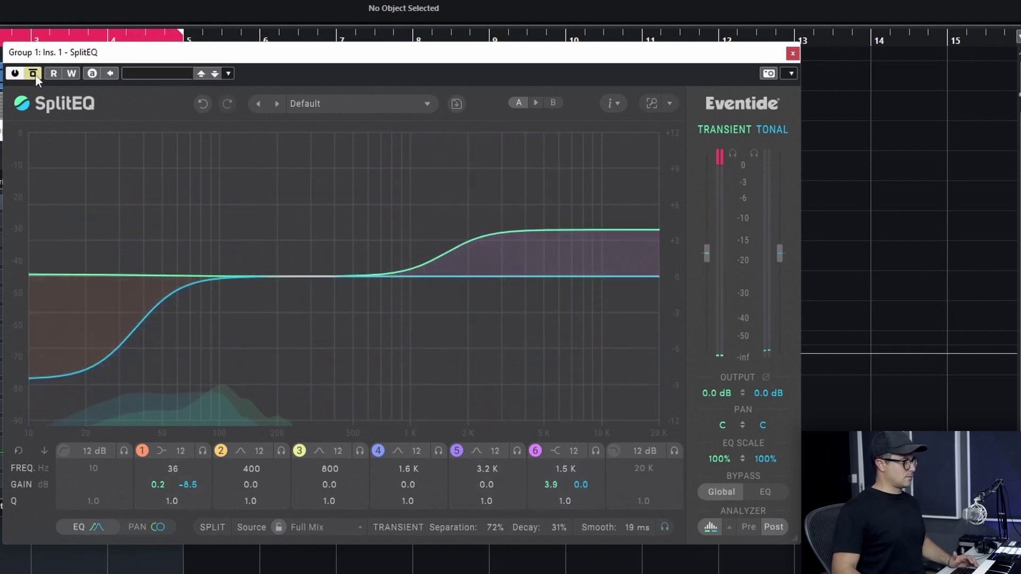
{"action": "left_click", "coordinate": [35, 75]}
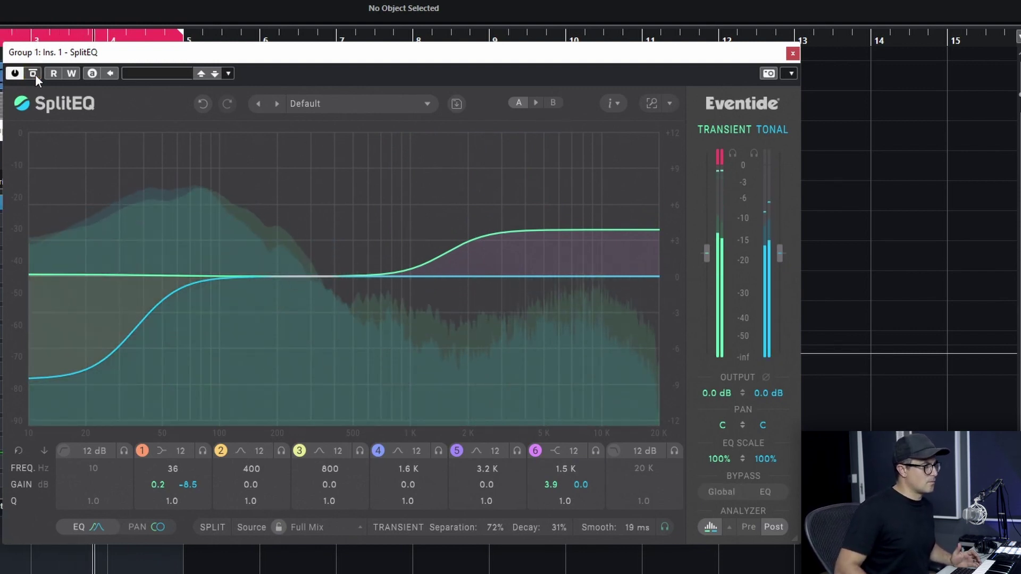
{"action": "left_click", "coordinate": [33, 74]}
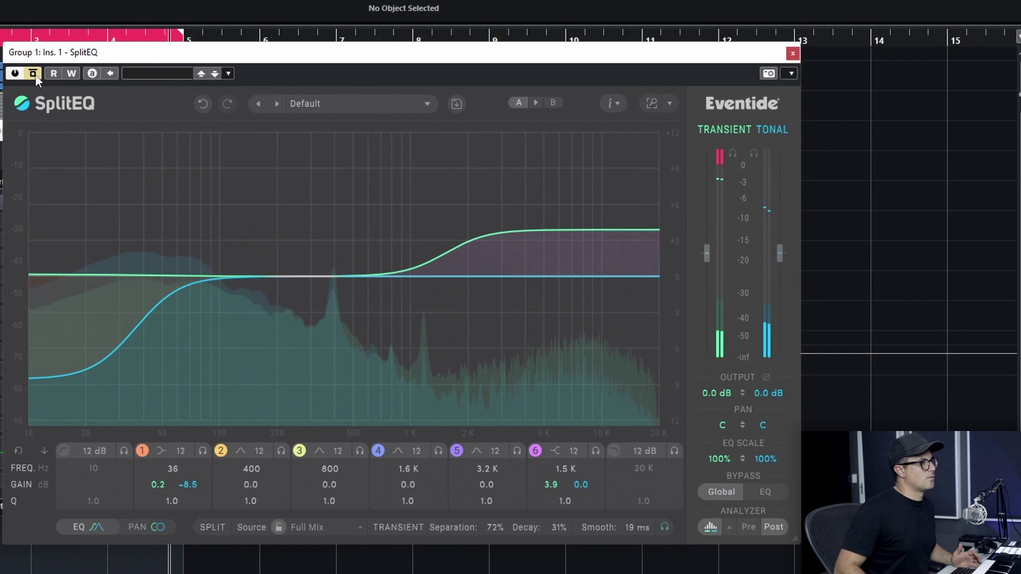
{"action": "left_click", "coordinate": [33, 74]}
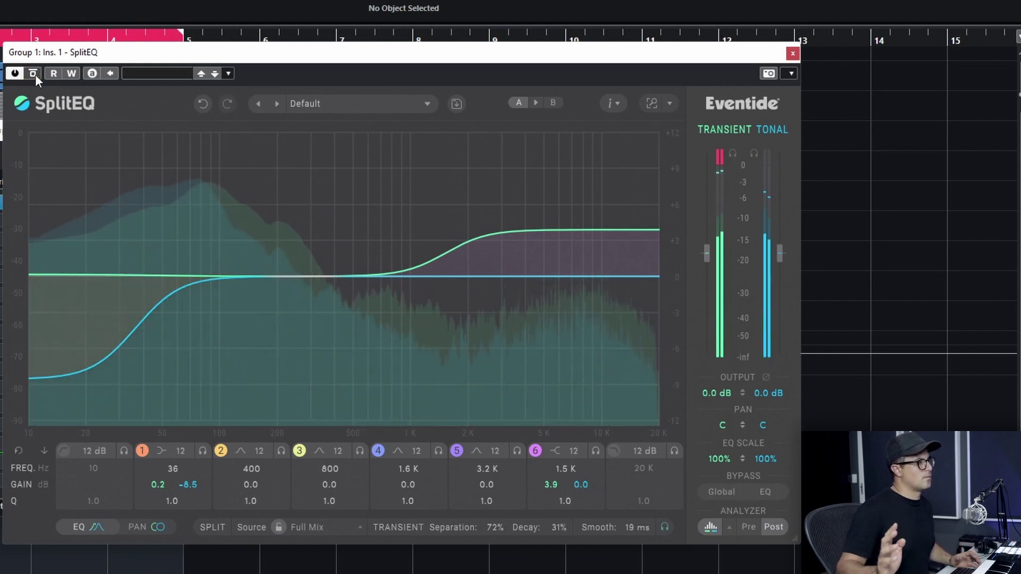